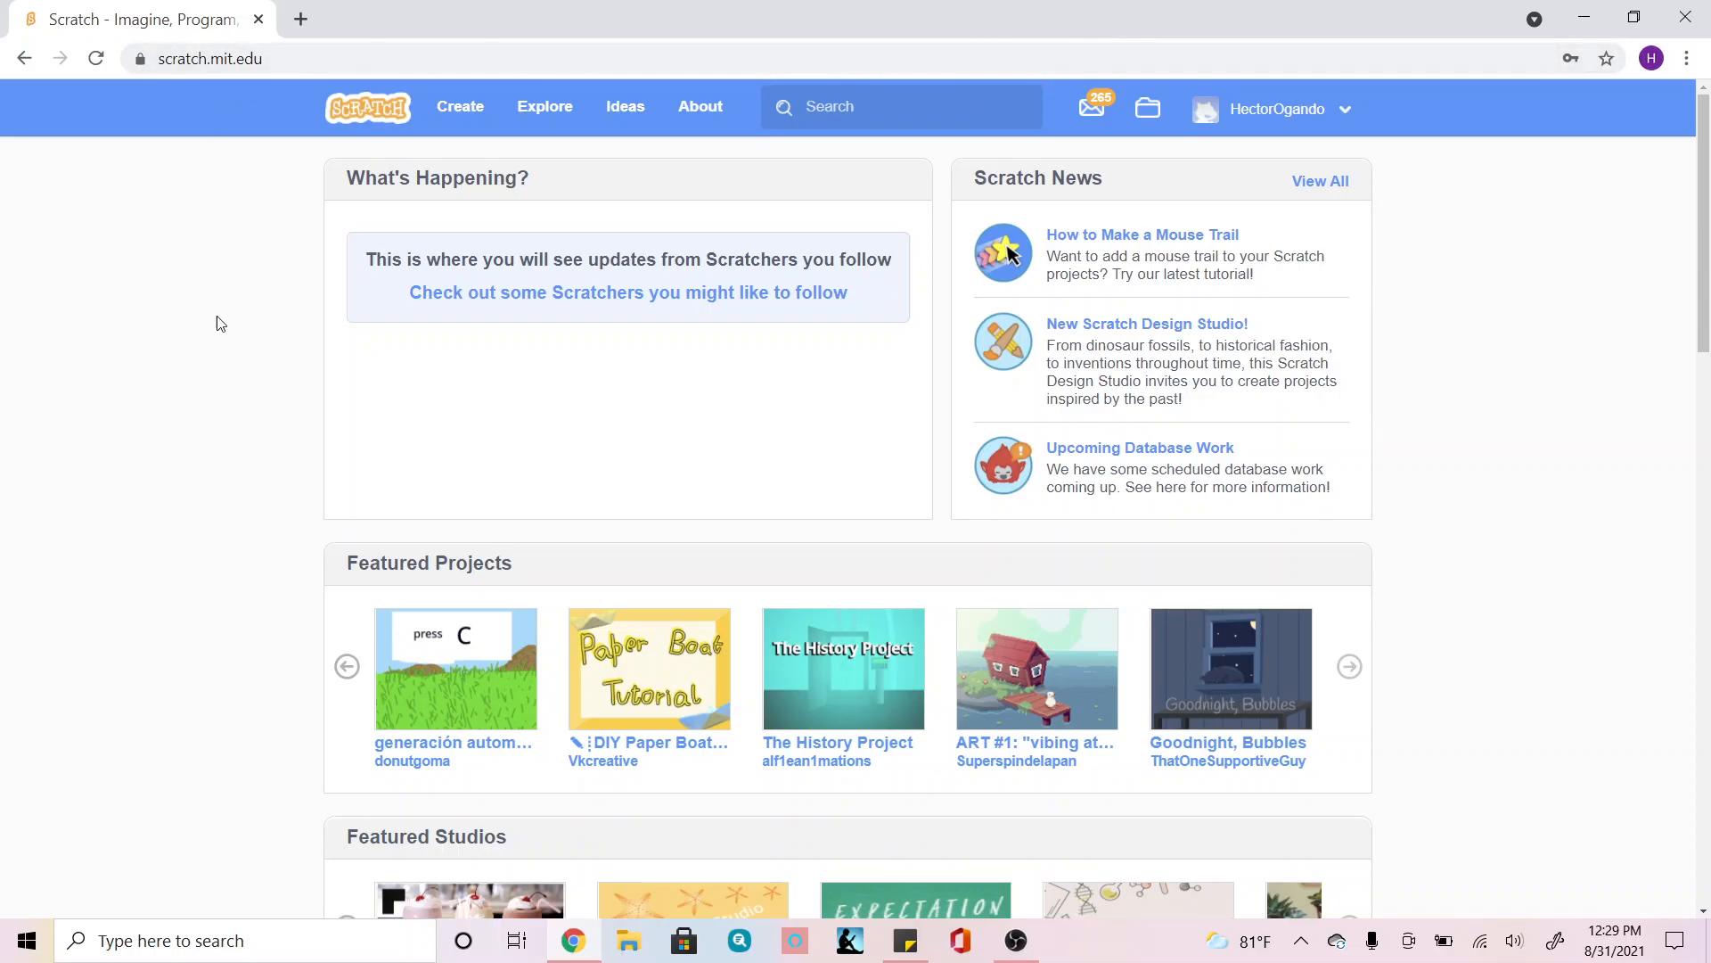
Create a new Scratch project and delete the default cat sprite.
{"action": "left_click", "coordinate": [456, 109]}
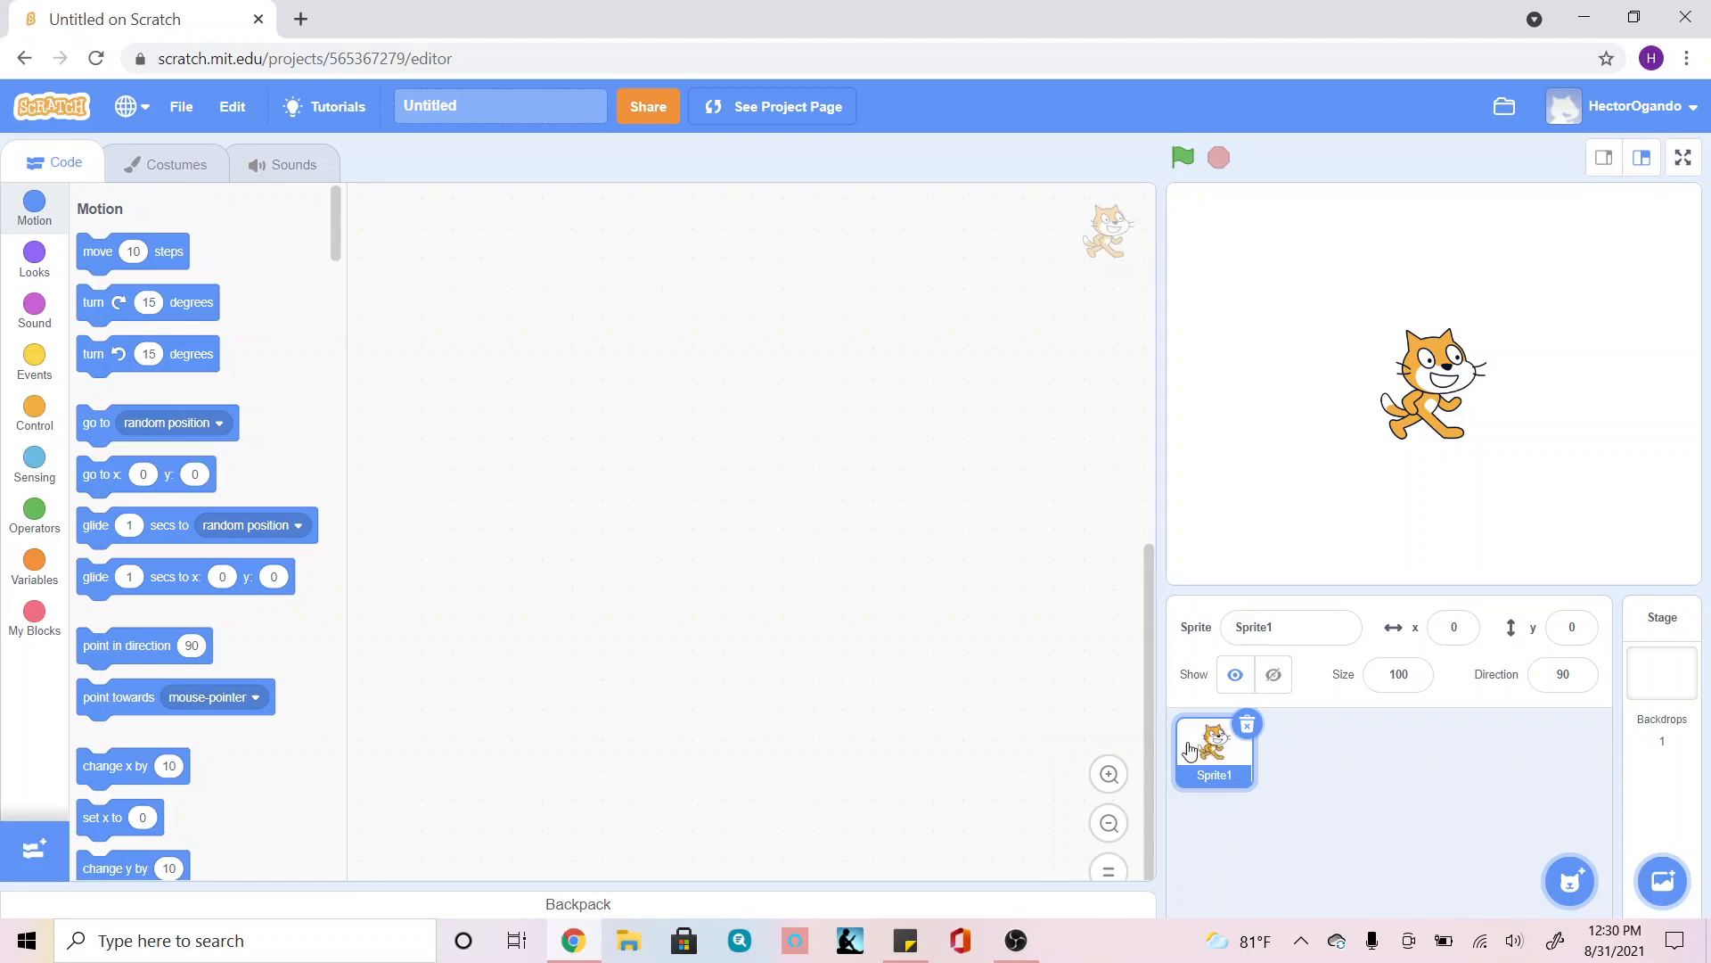
{"action": "left_click", "coordinate": [1248, 726]}
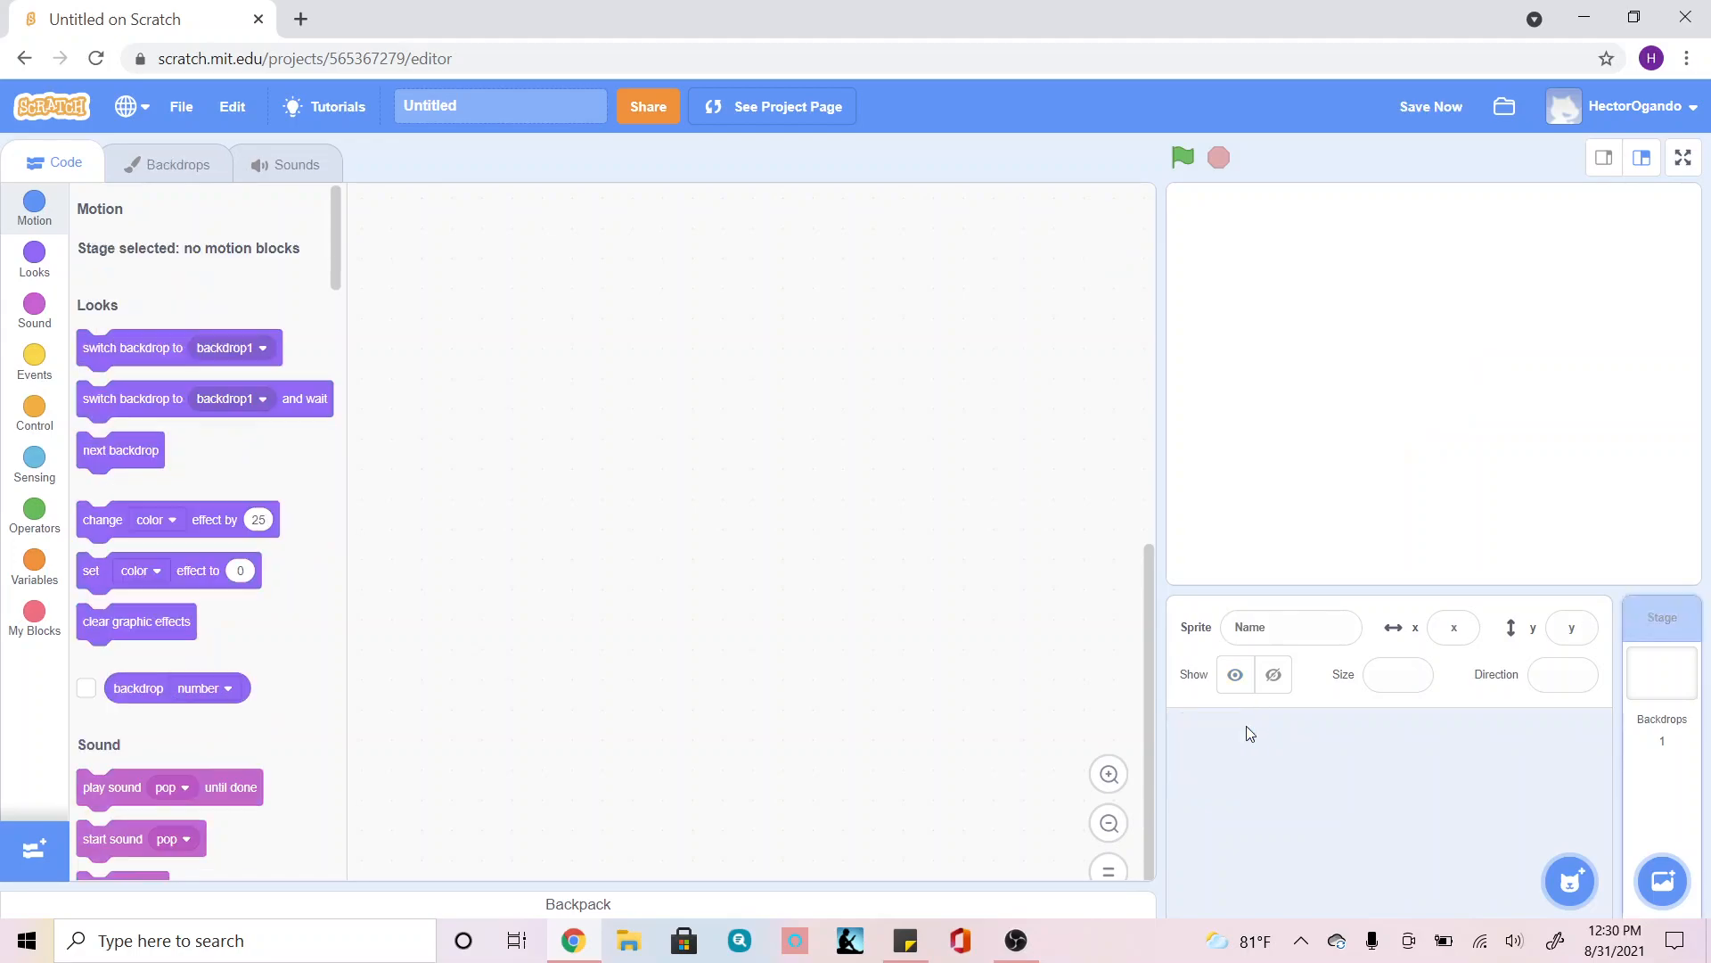
Rename the project as Space Crusher.
{"action": "left_click", "coordinate": [443, 109]}
{"action": "left_click_drag", "start_coordinate": [468, 107], "coordinate": [401, 95]}
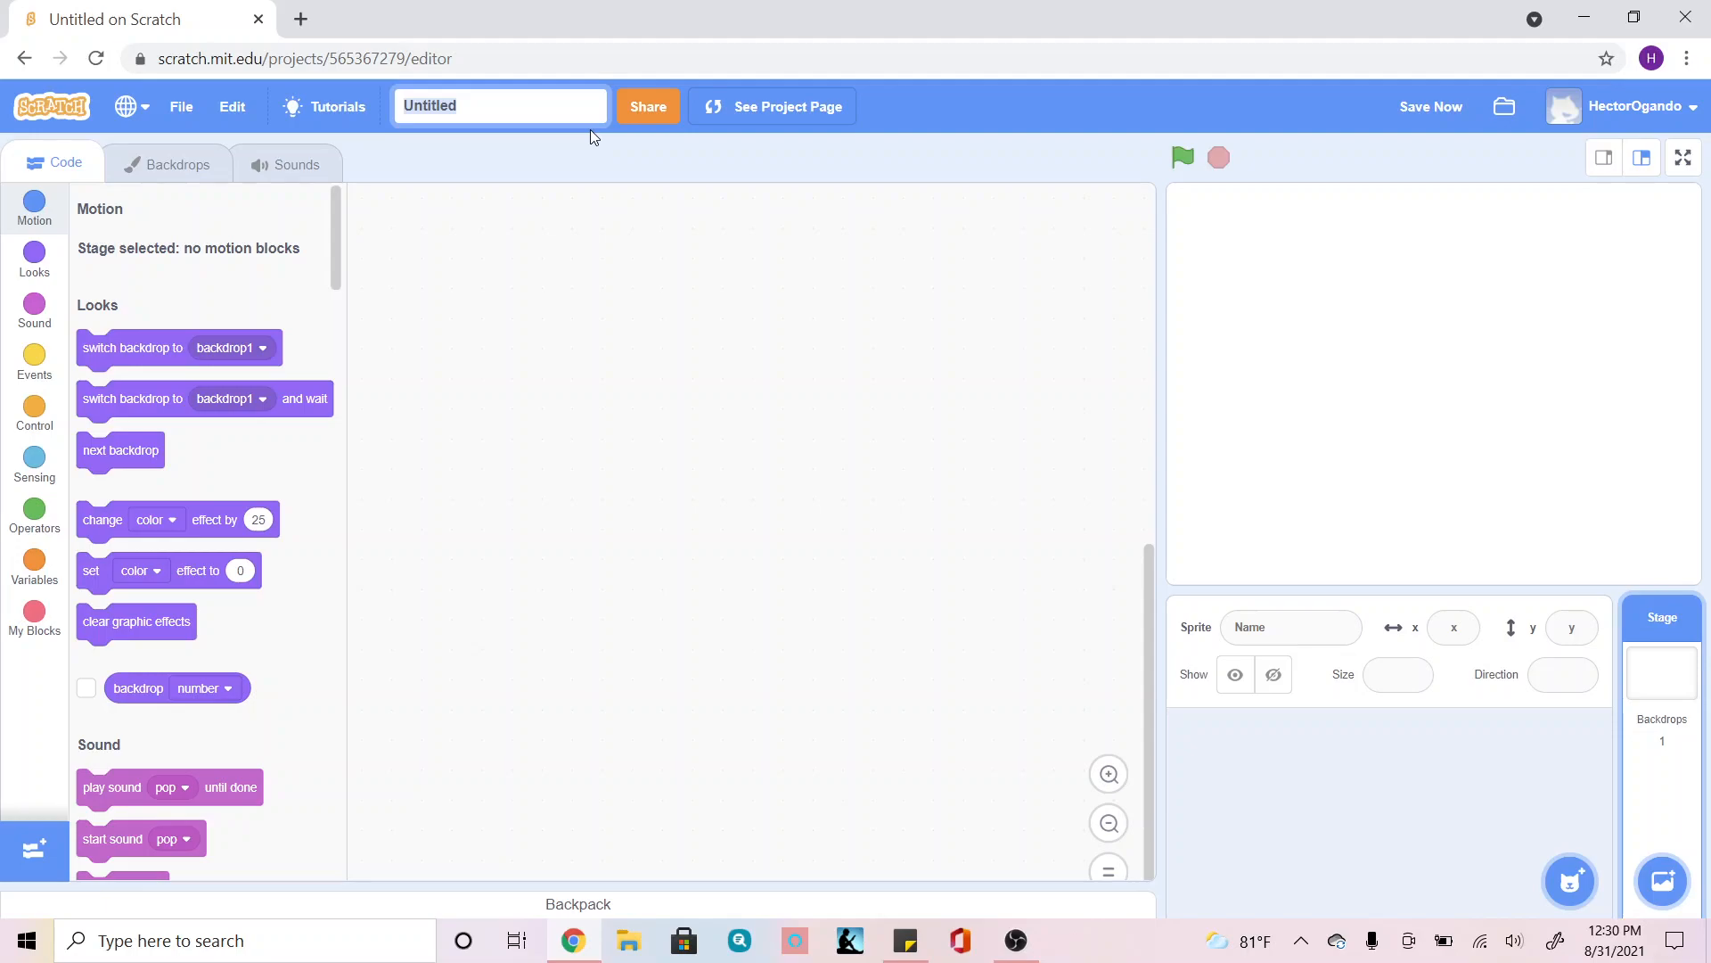
{"action": "type", "text": "Spc"}
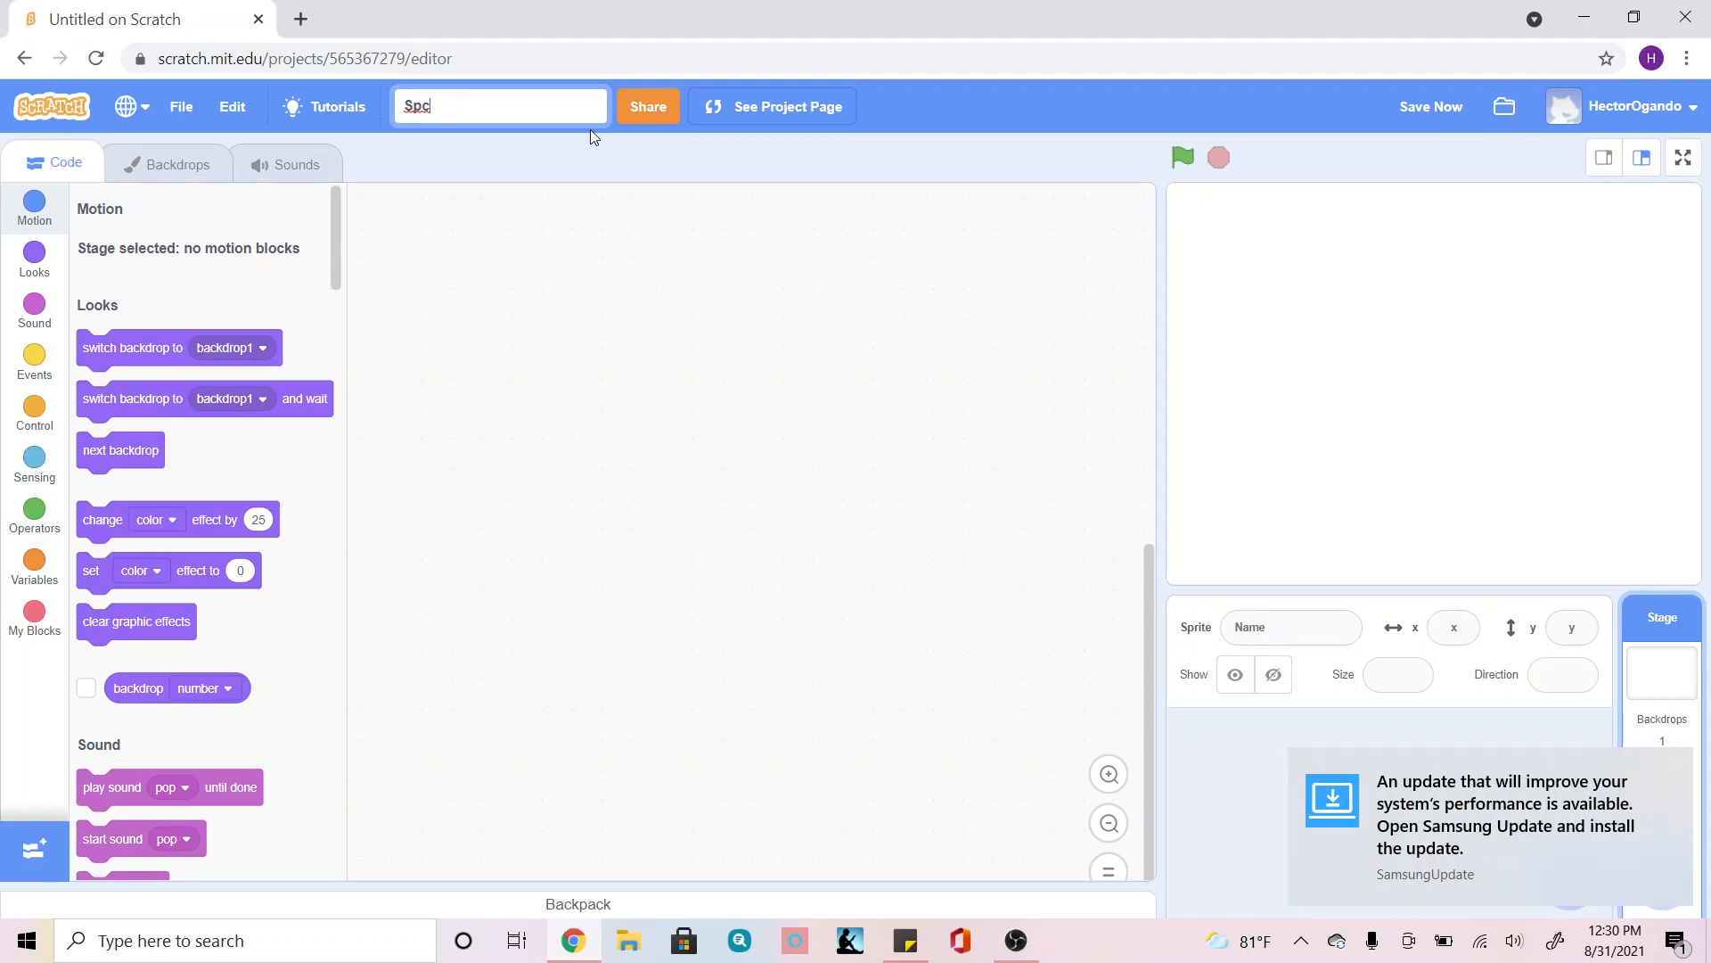
{"action": "key", "text": "BackSpace"}
{"action": "type", "text": "ace Crusher"}
{"action": "left_click", "coordinate": [611, 299]}
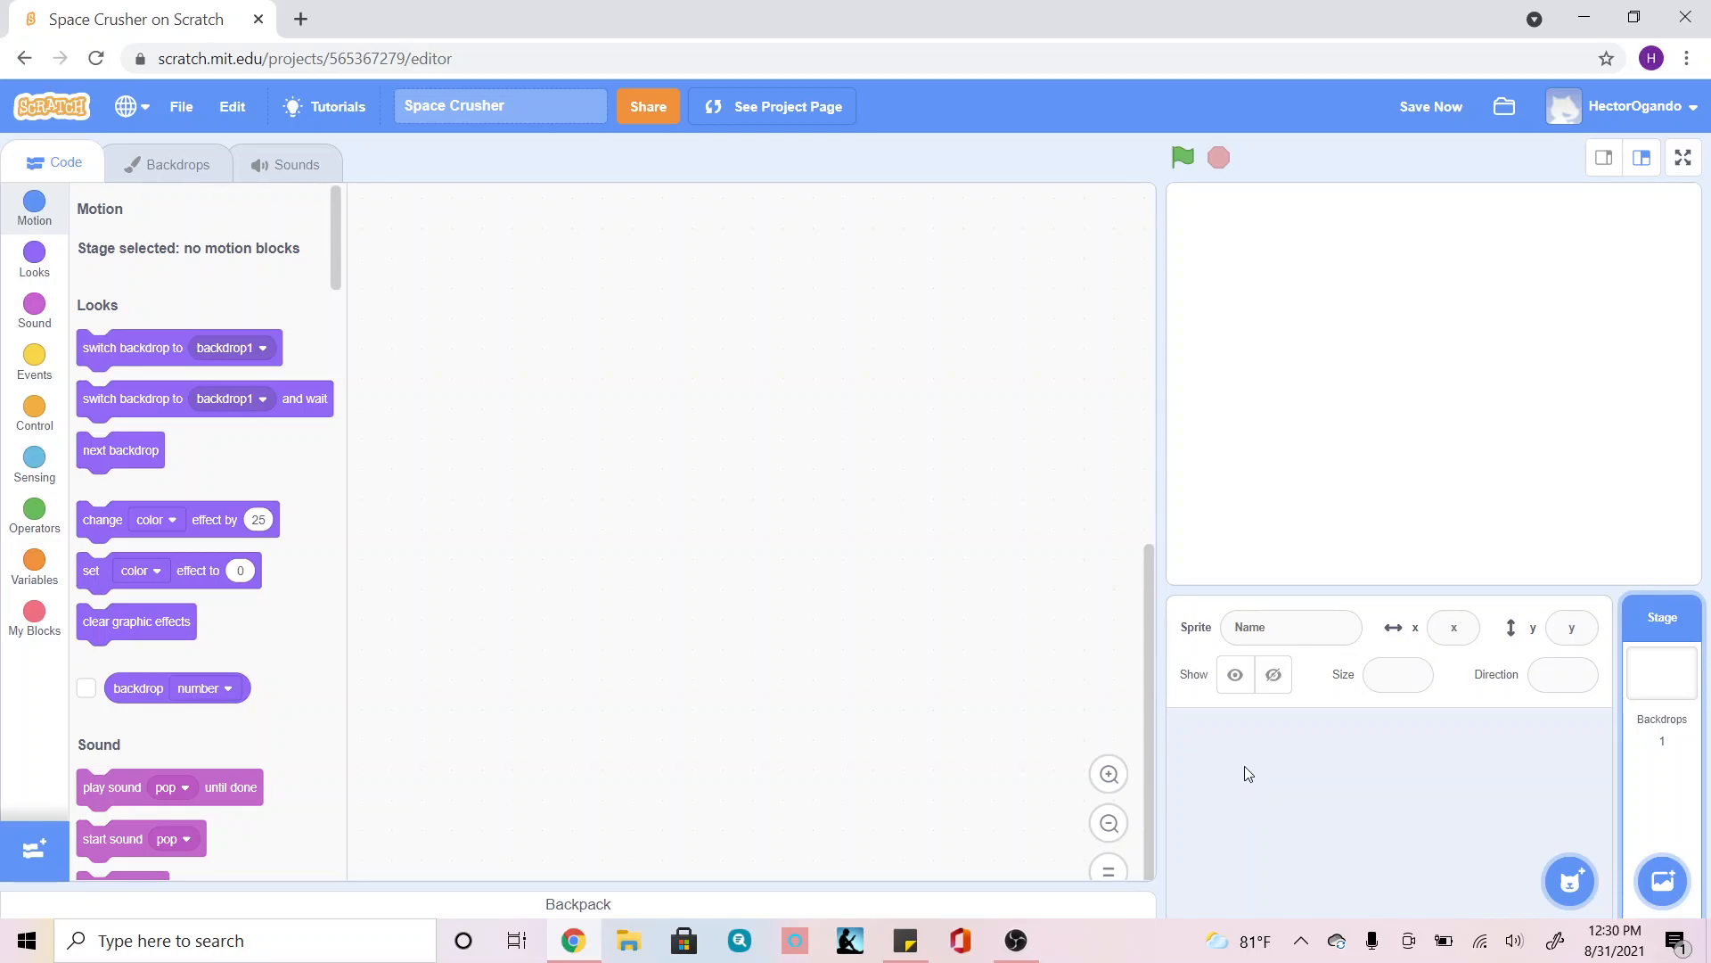
Add a new painted sprite and name it Player.
{"action": "mouse_move", "coordinate": [1559, 885]}
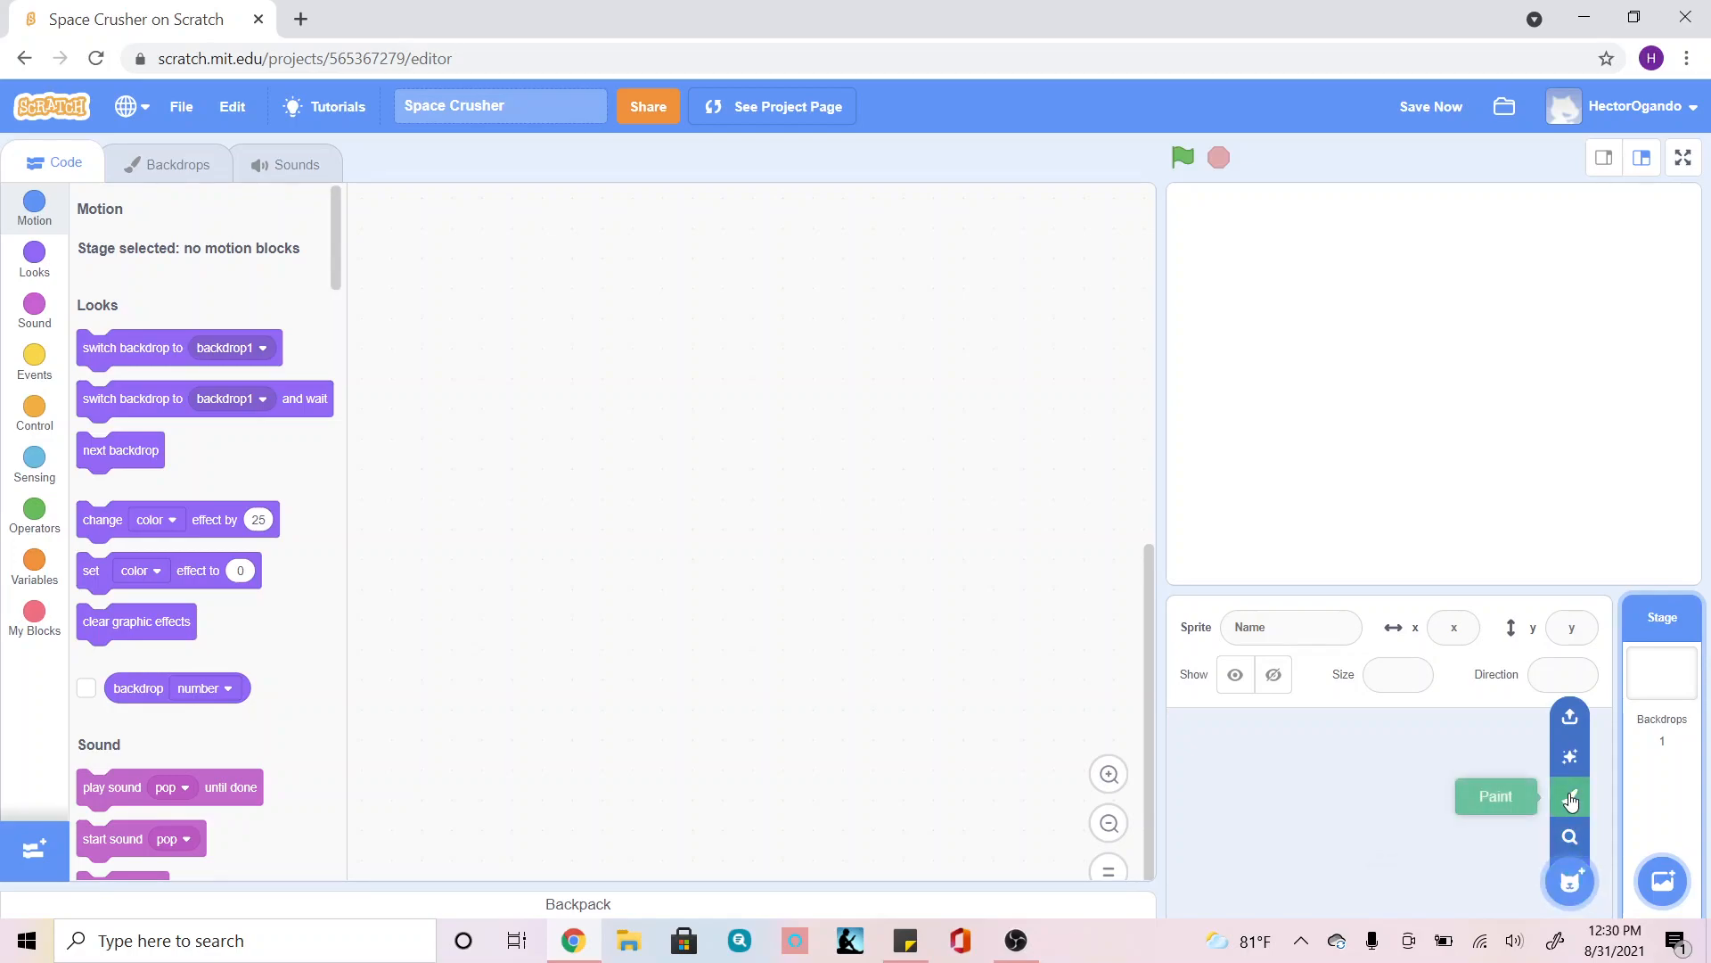
{"action": "left_click", "coordinate": [1570, 802]}
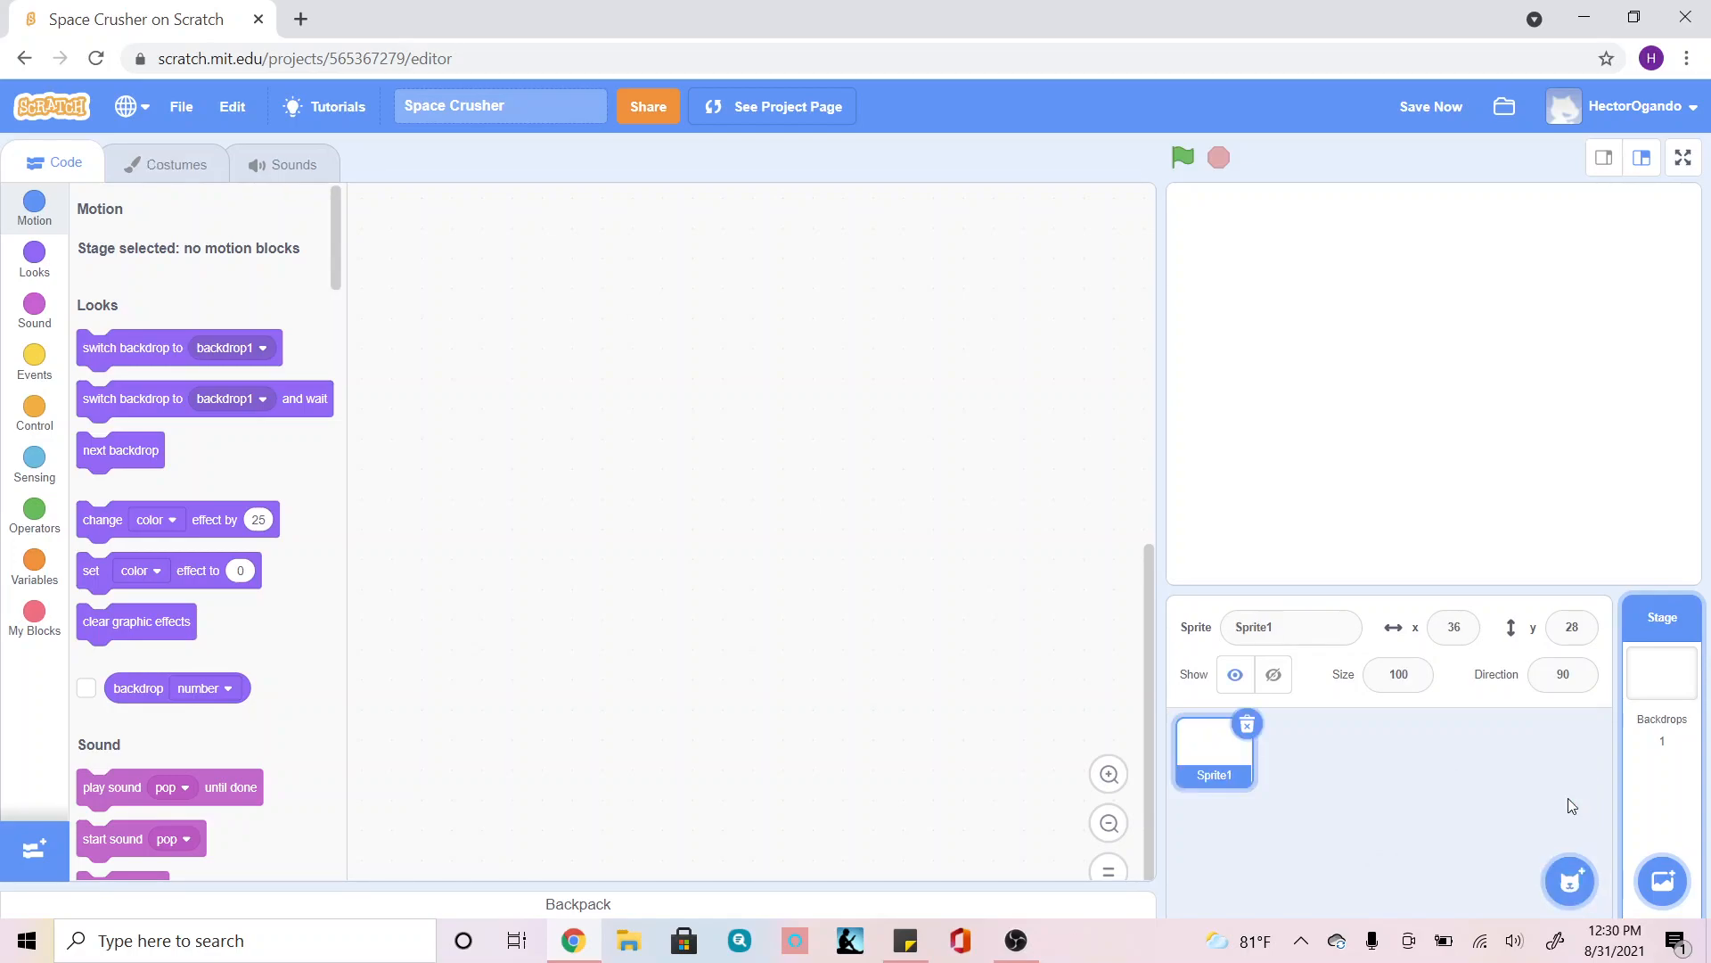
{"action": "left_click", "coordinate": [1282, 629]}
{"action": "type", "text": "Player"}
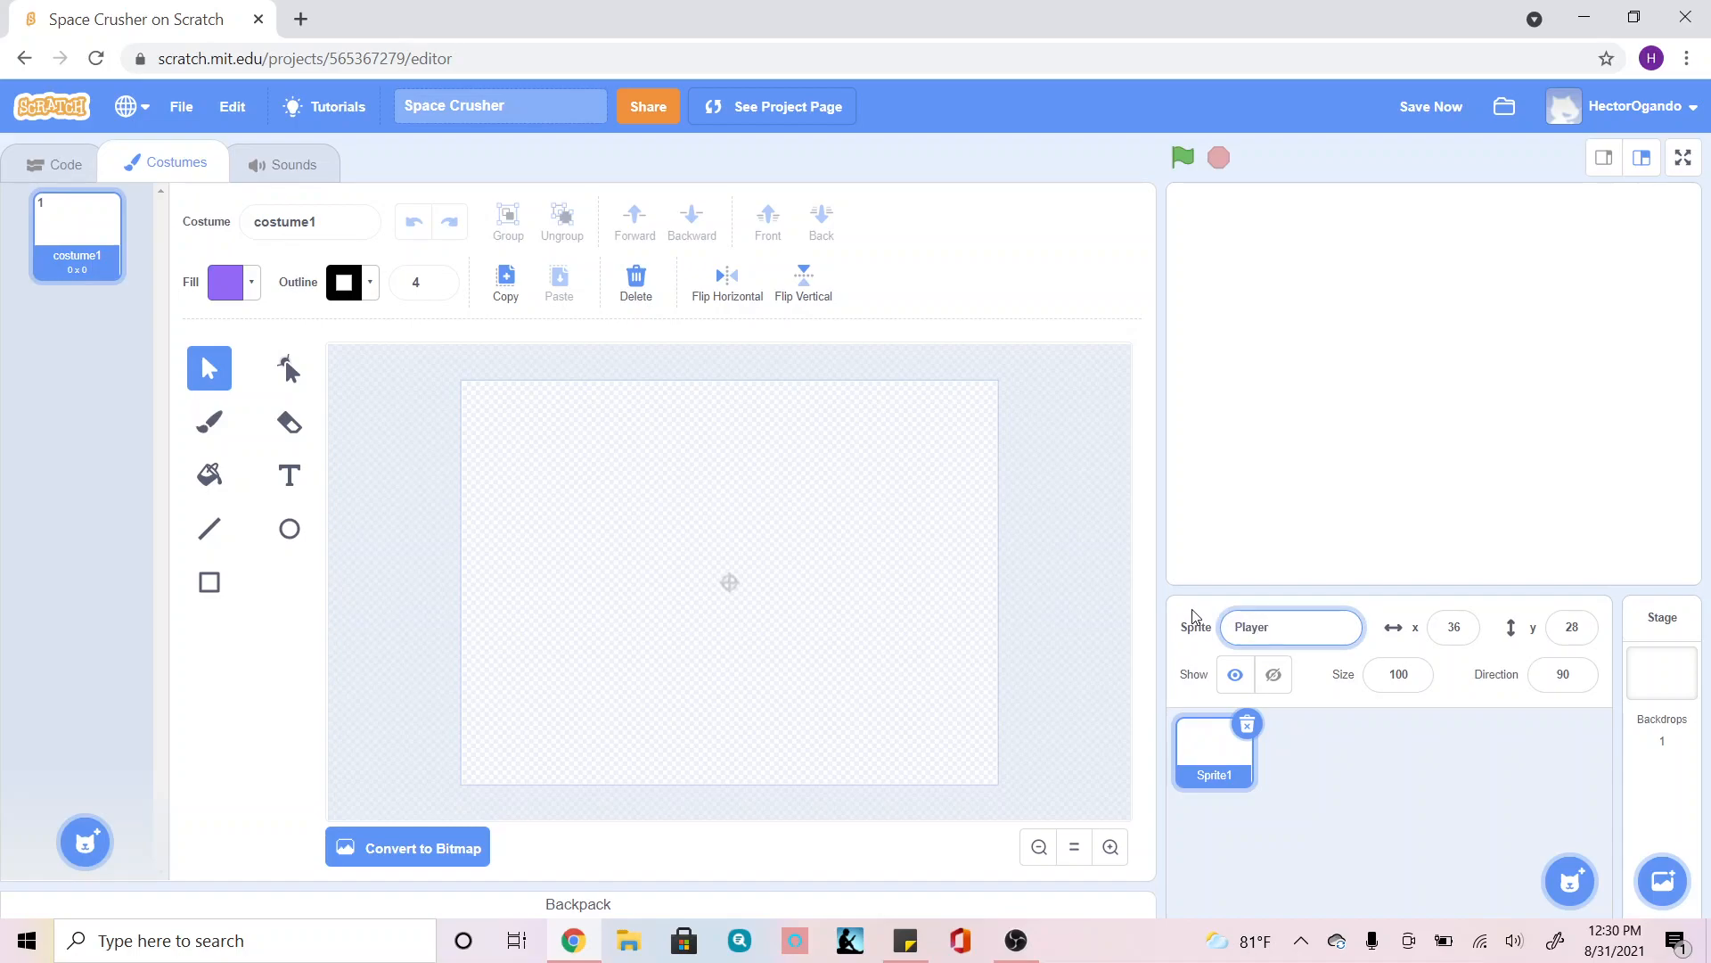
{"action": "left_click", "coordinate": [1357, 818]}
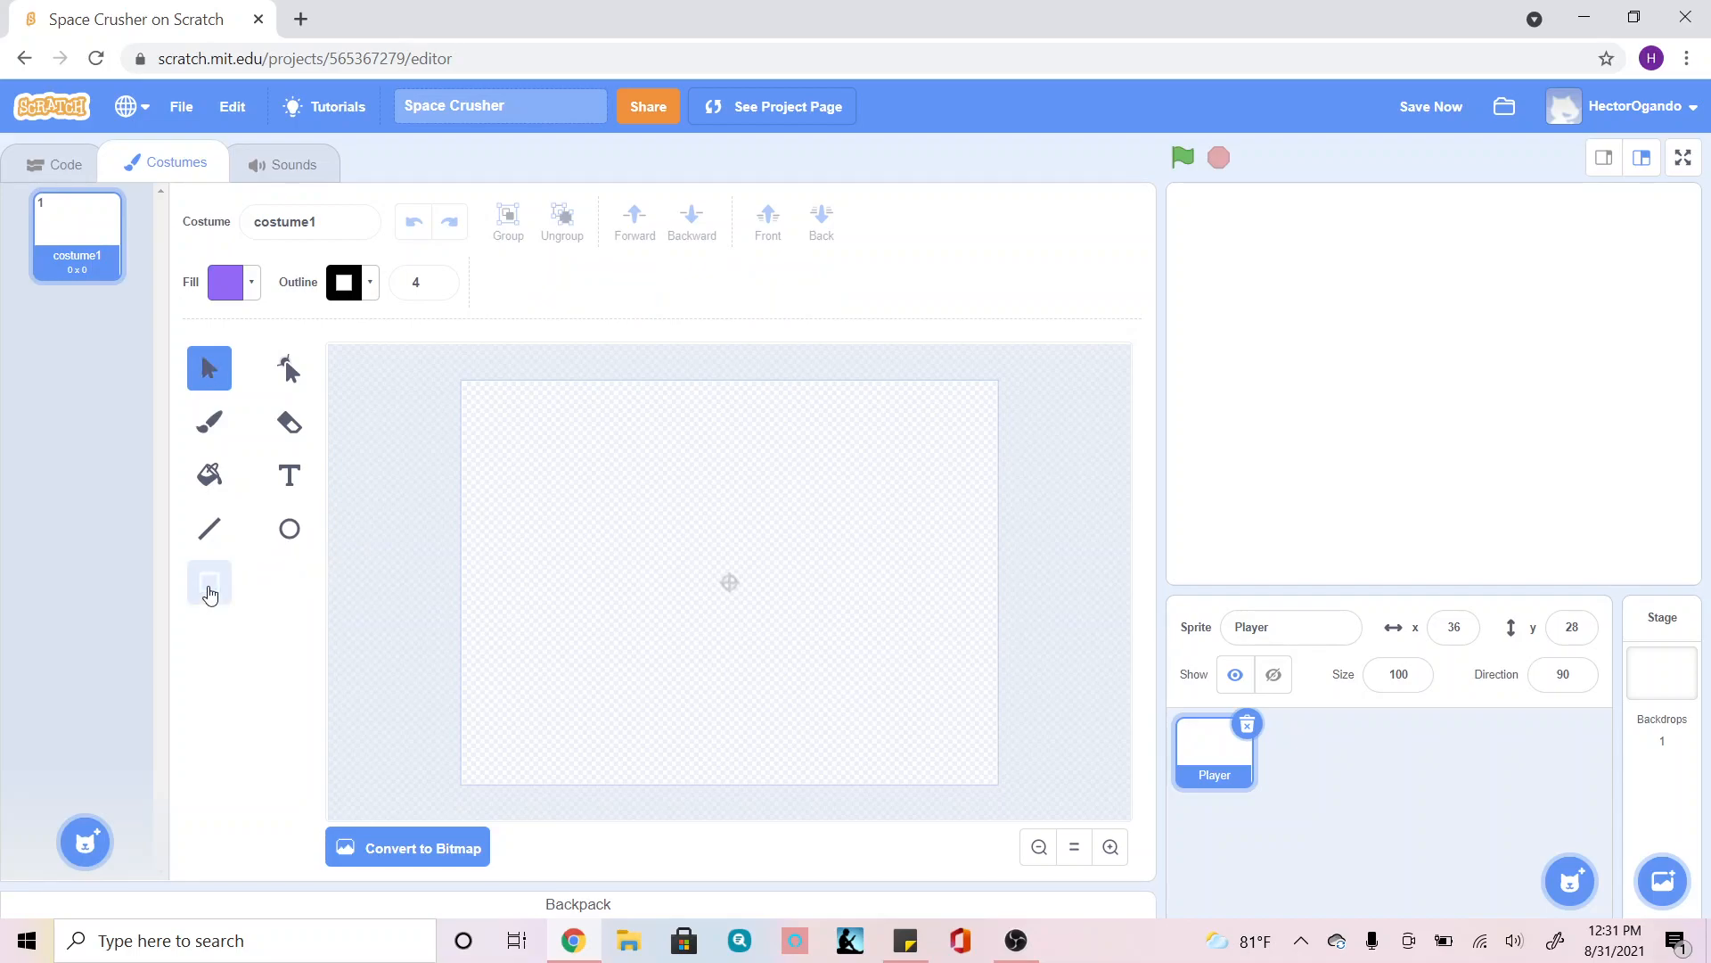
Draw a tall rectangle about 145 x 283 with a vertical aqua-to-green gradient fill (second colour 27) and a black outline.
{"action": "left_click", "coordinate": [210, 588]}
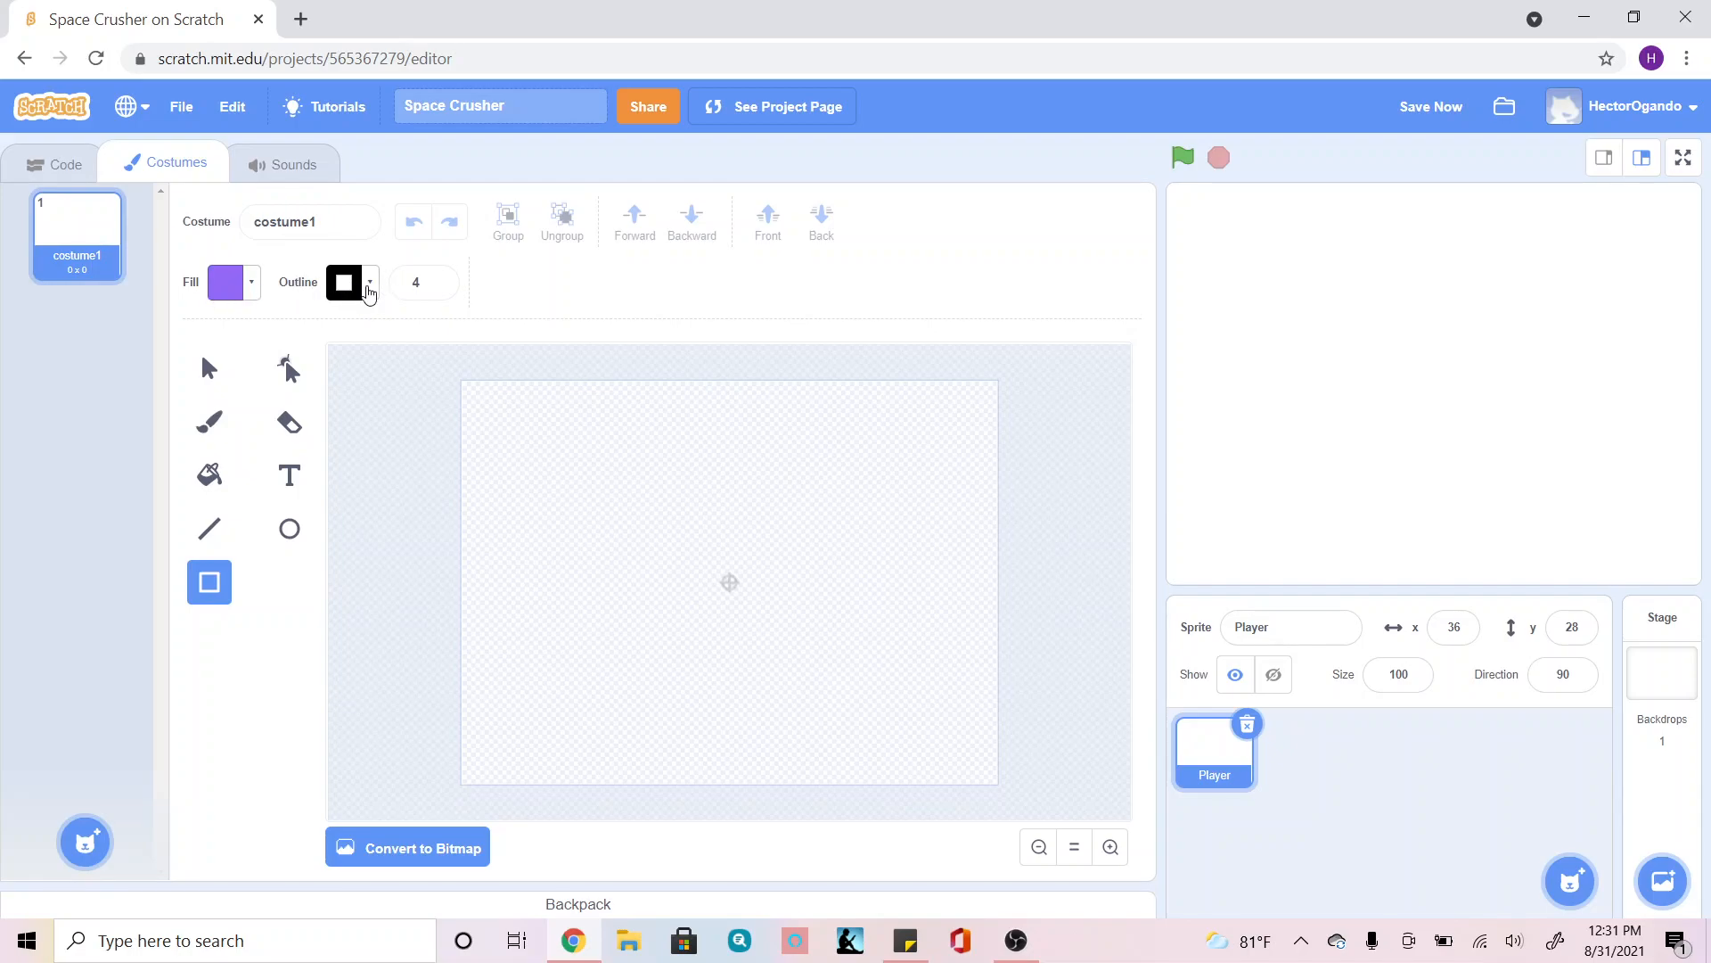
{"action": "left_click", "coordinate": [232, 294]}
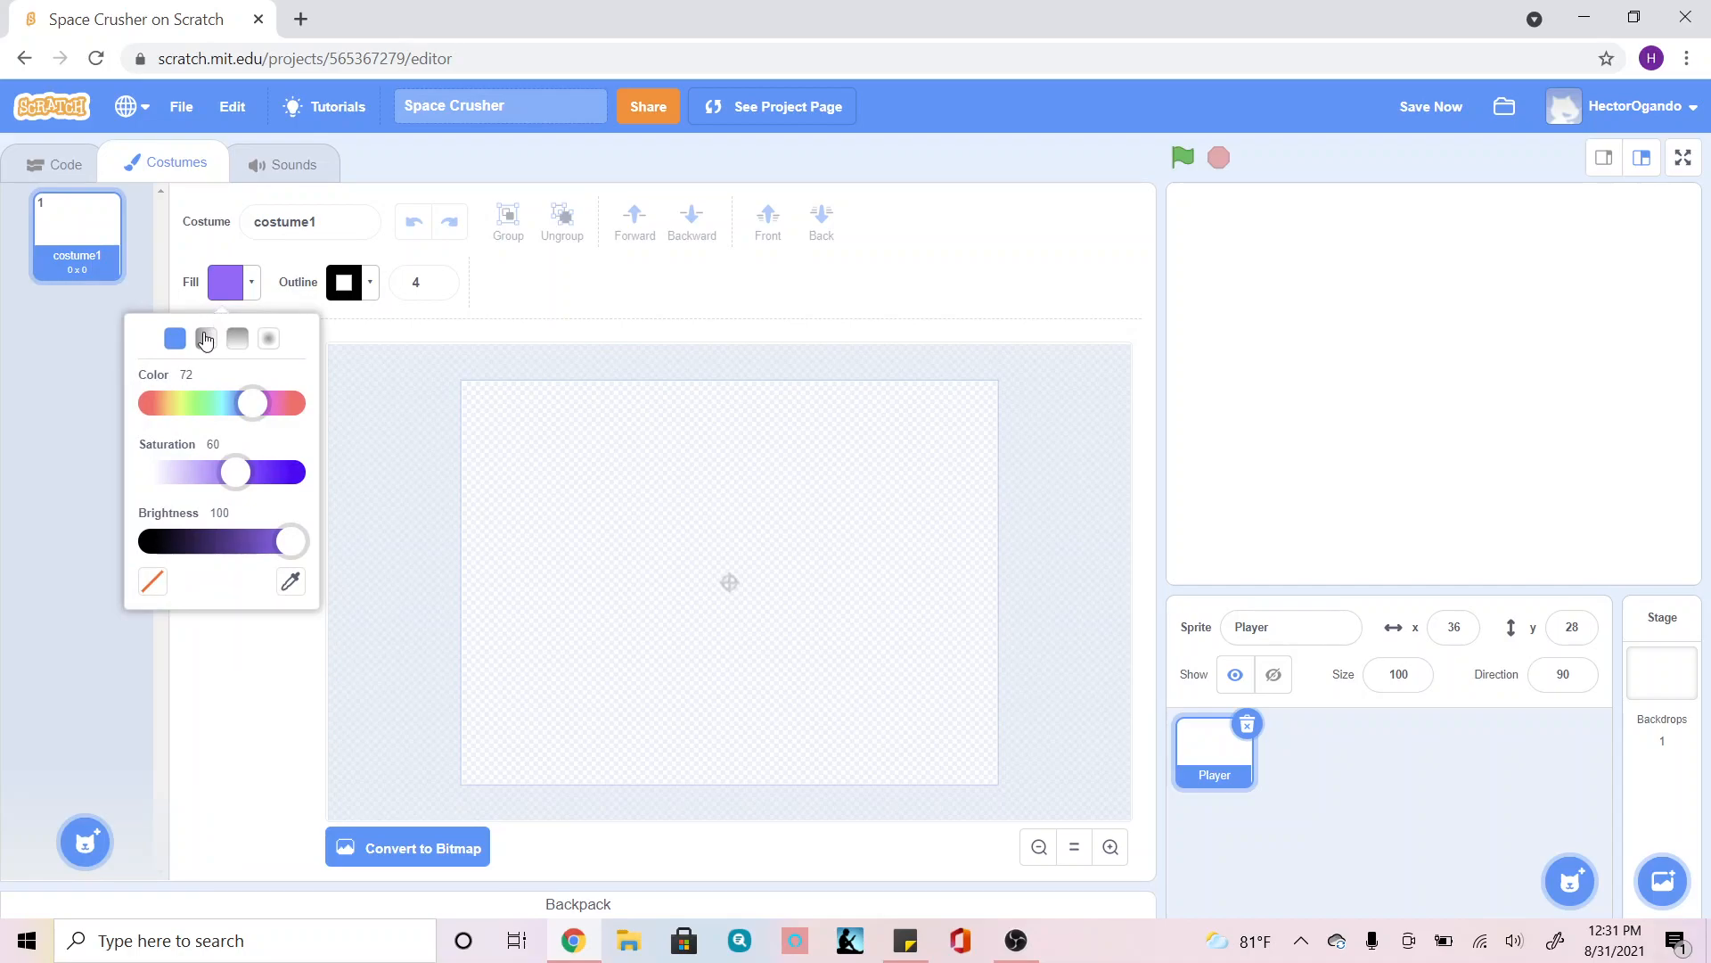
{"action": "left_click", "coordinate": [222, 410]}
{"action": "left_click", "coordinate": [237, 339]}
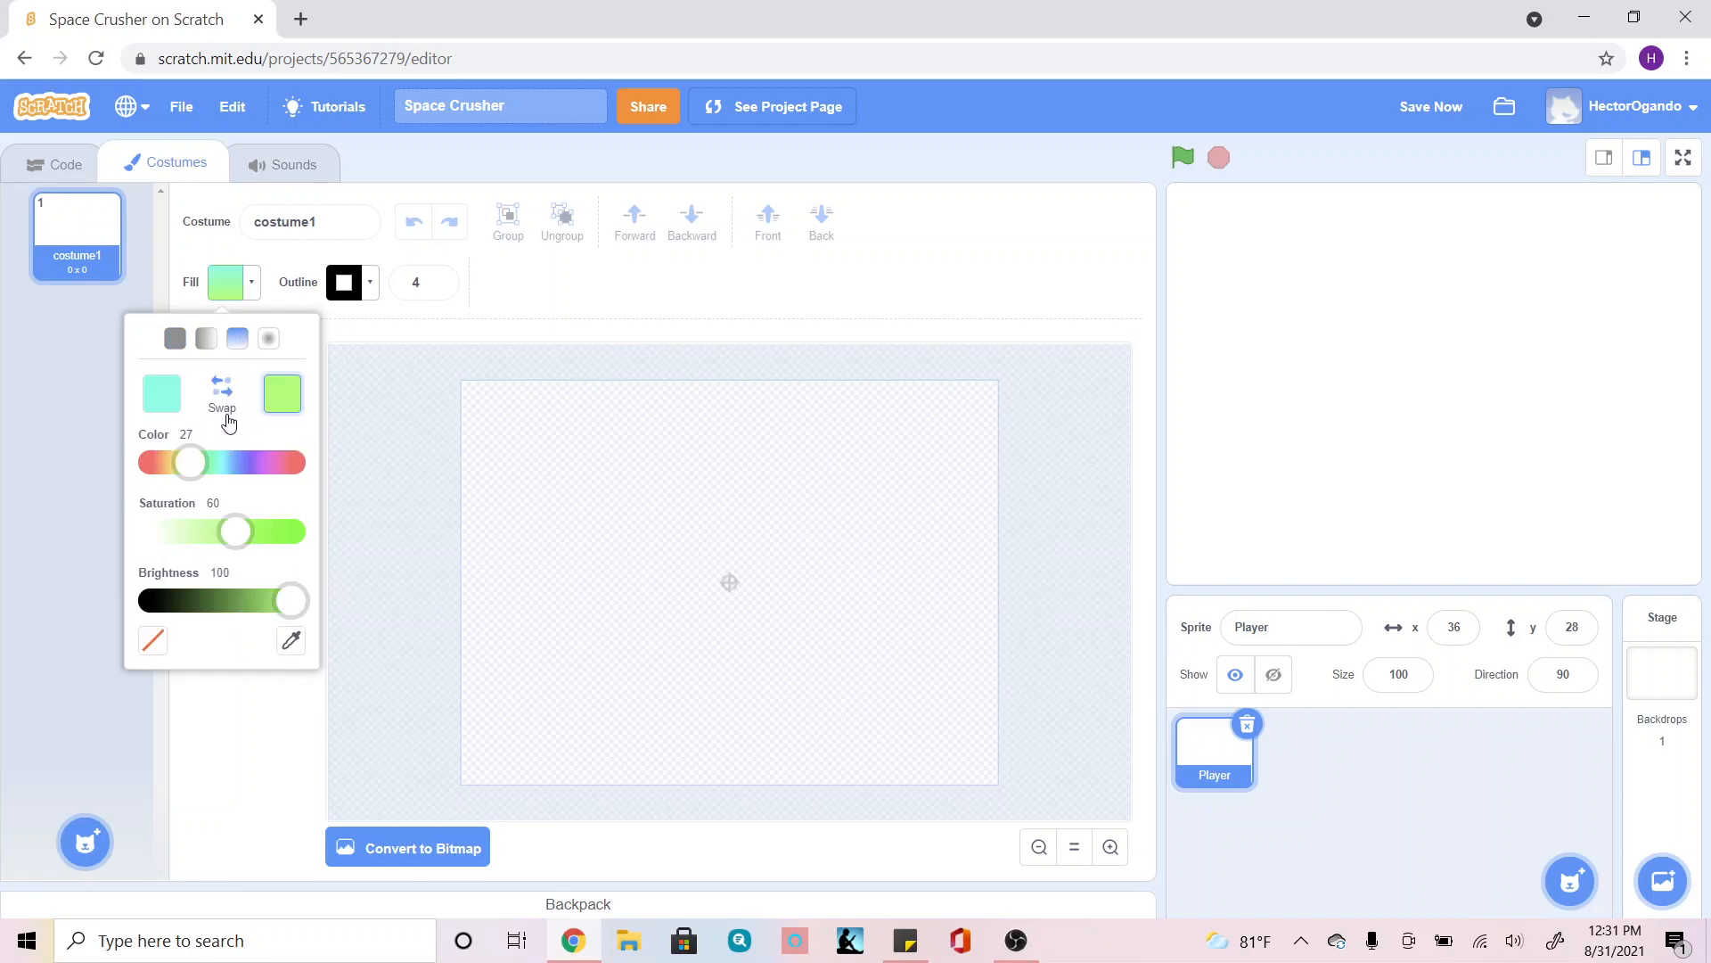
{"action": "left_click", "coordinate": [249, 747]}
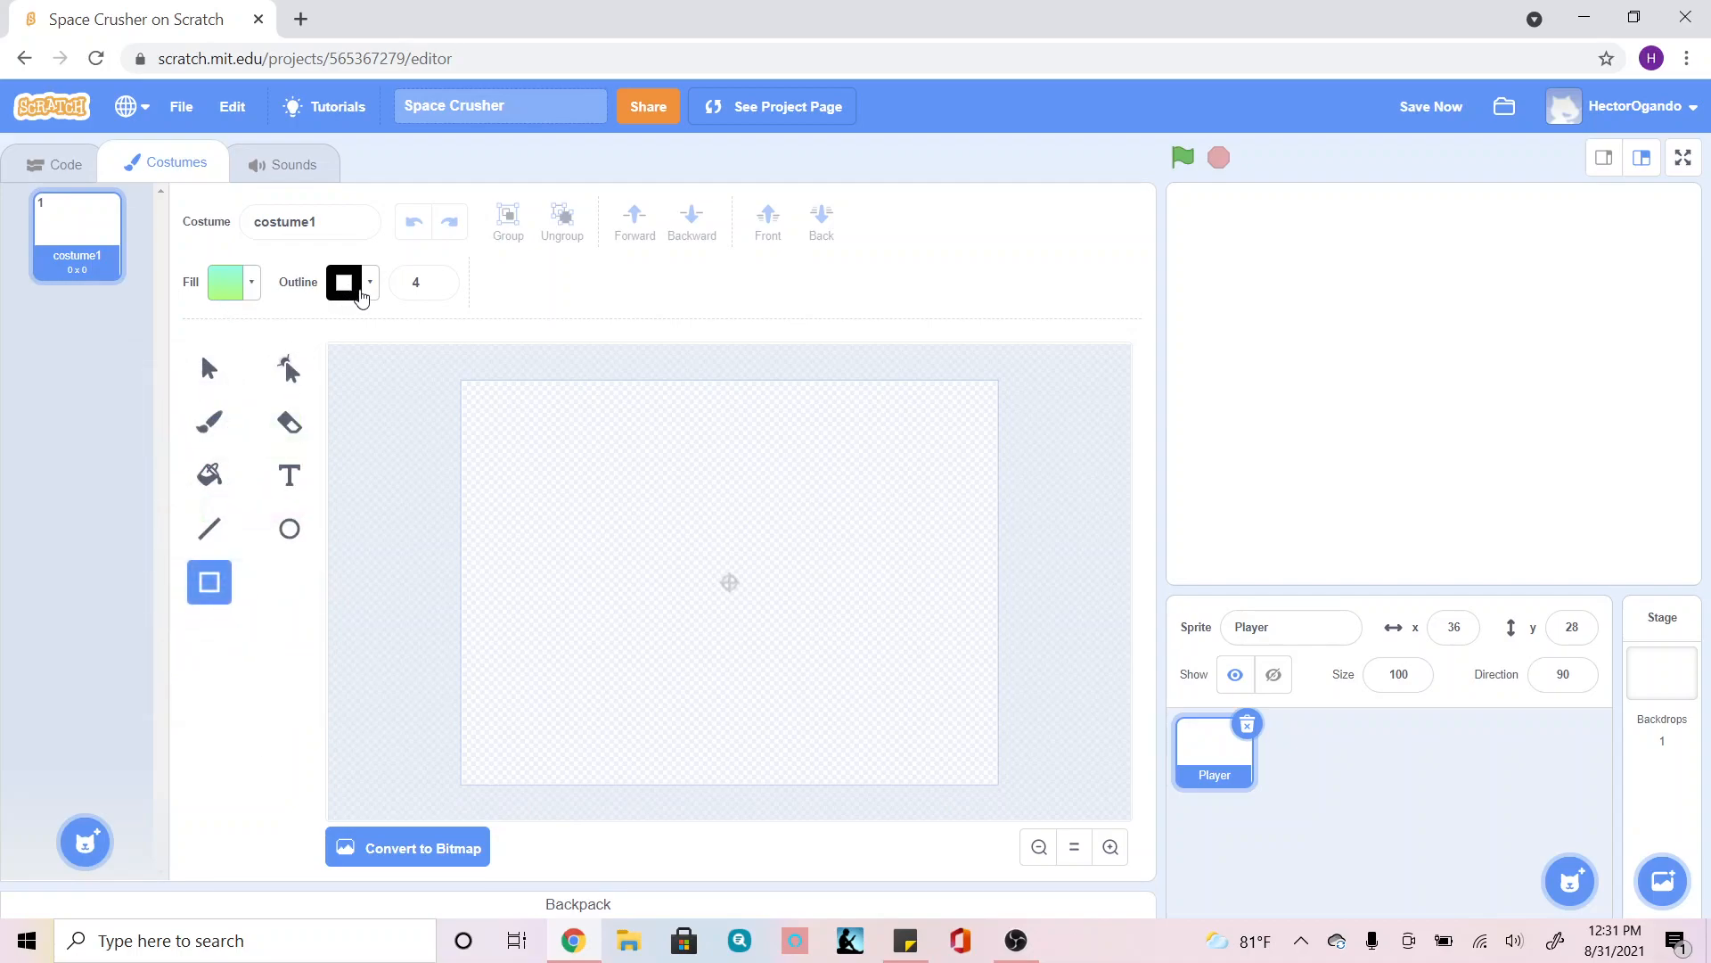
{"action": "left_click_drag", "start_coordinate": [650, 444], "coordinate": [810, 758]}
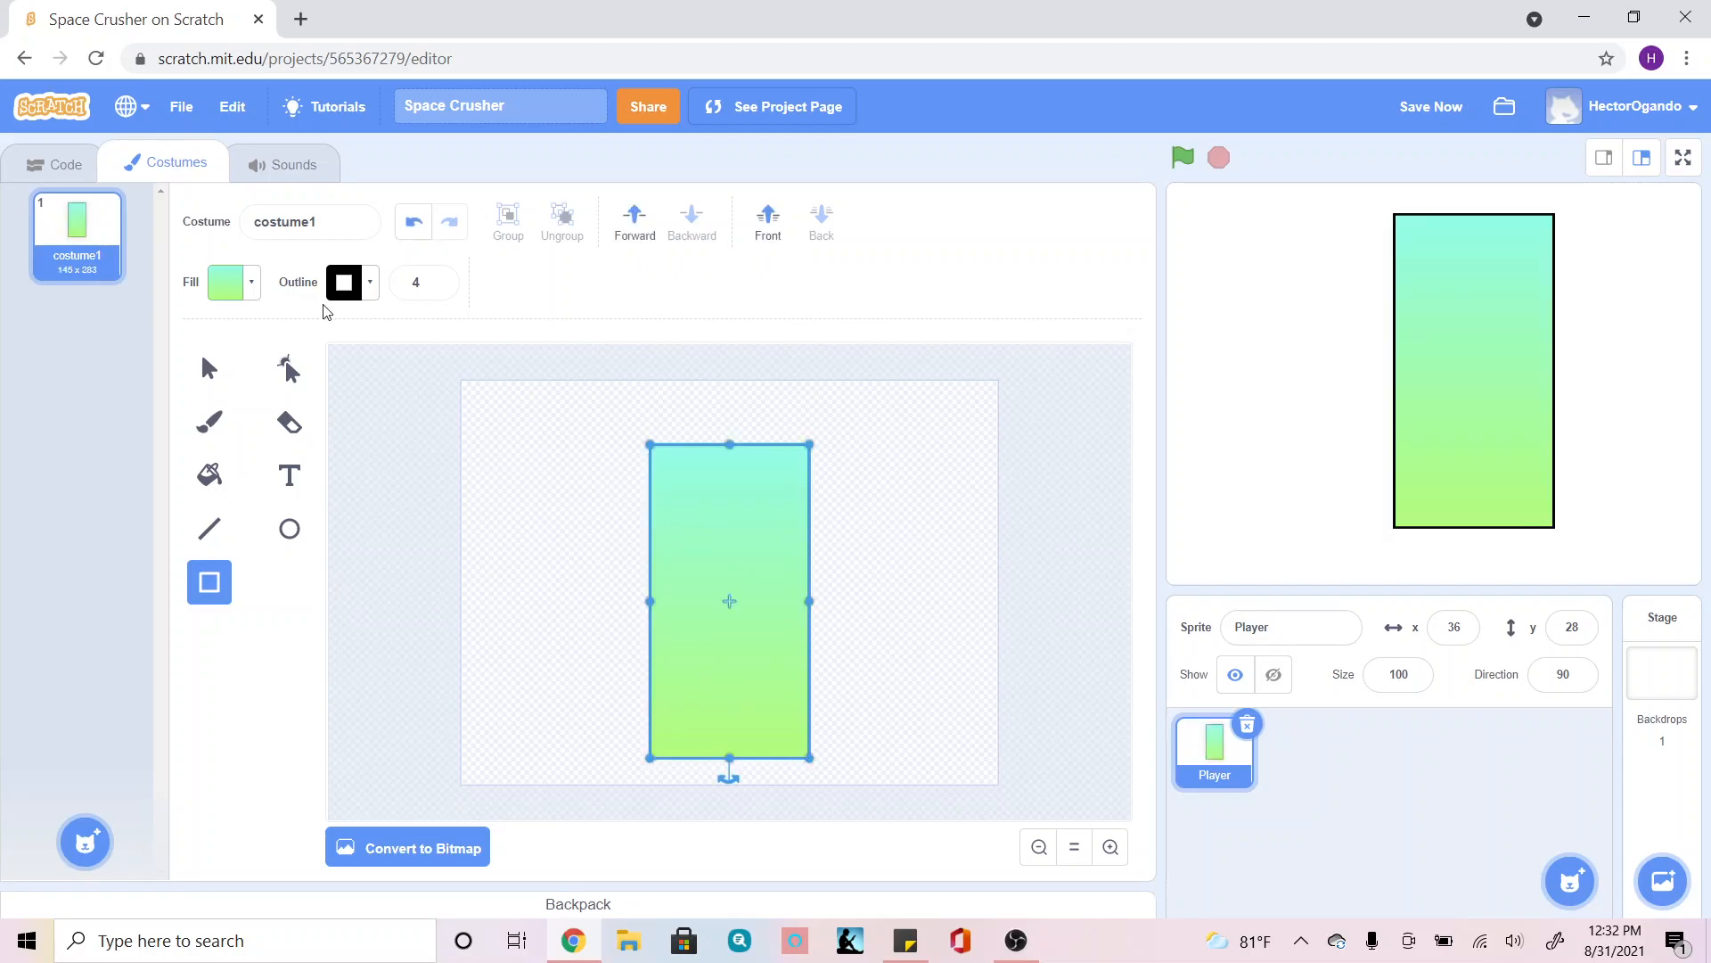
Set the rectangle's outline width to 16 and centre the shape on the canvas.
{"action": "left_click", "coordinate": [210, 368]}
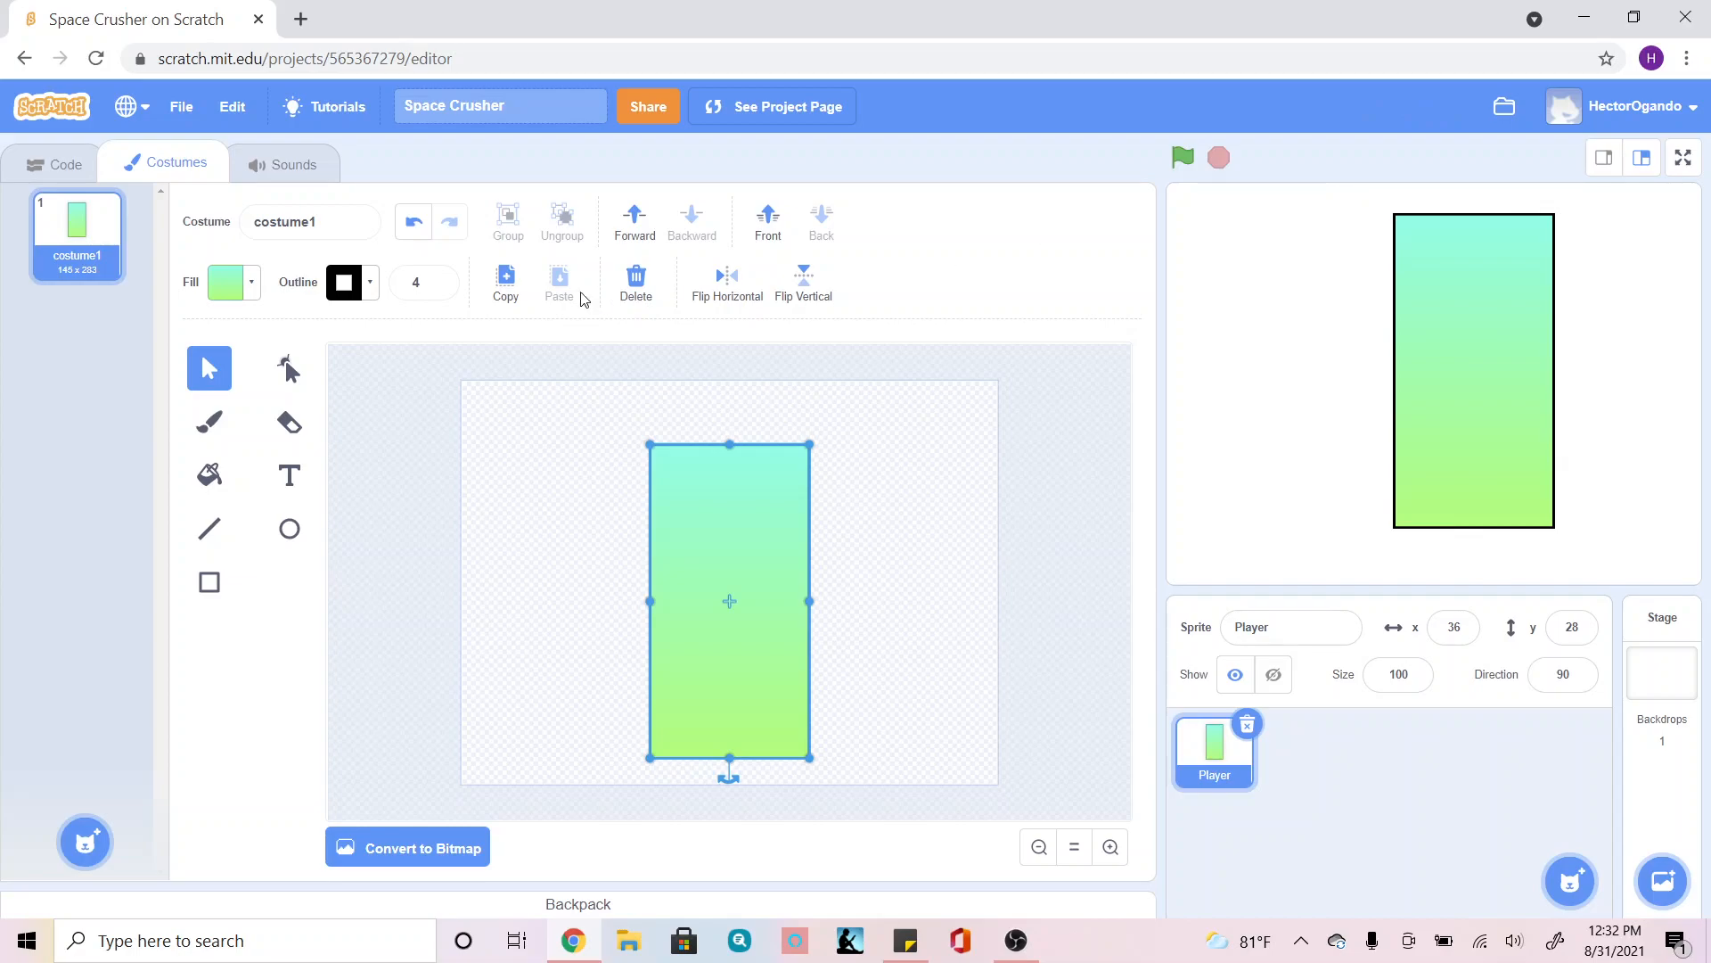
{"action": "left_click", "coordinate": [437, 279]}
{"action": "left_click", "coordinate": [437, 279]}
{"action": "double_click", "coordinate": [437, 279]}
{"action": "double_click", "coordinate": [437, 279]}
{"action": "double_click", "coordinate": [437, 279]}
{"action": "double_click", "coordinate": [437, 279]}
{"action": "left_click", "coordinate": [437, 279]}
{"action": "left_click", "coordinate": [437, 282]}
{"action": "left_click_drag", "start_coordinate": [751, 642], "coordinate": [756, 622]}
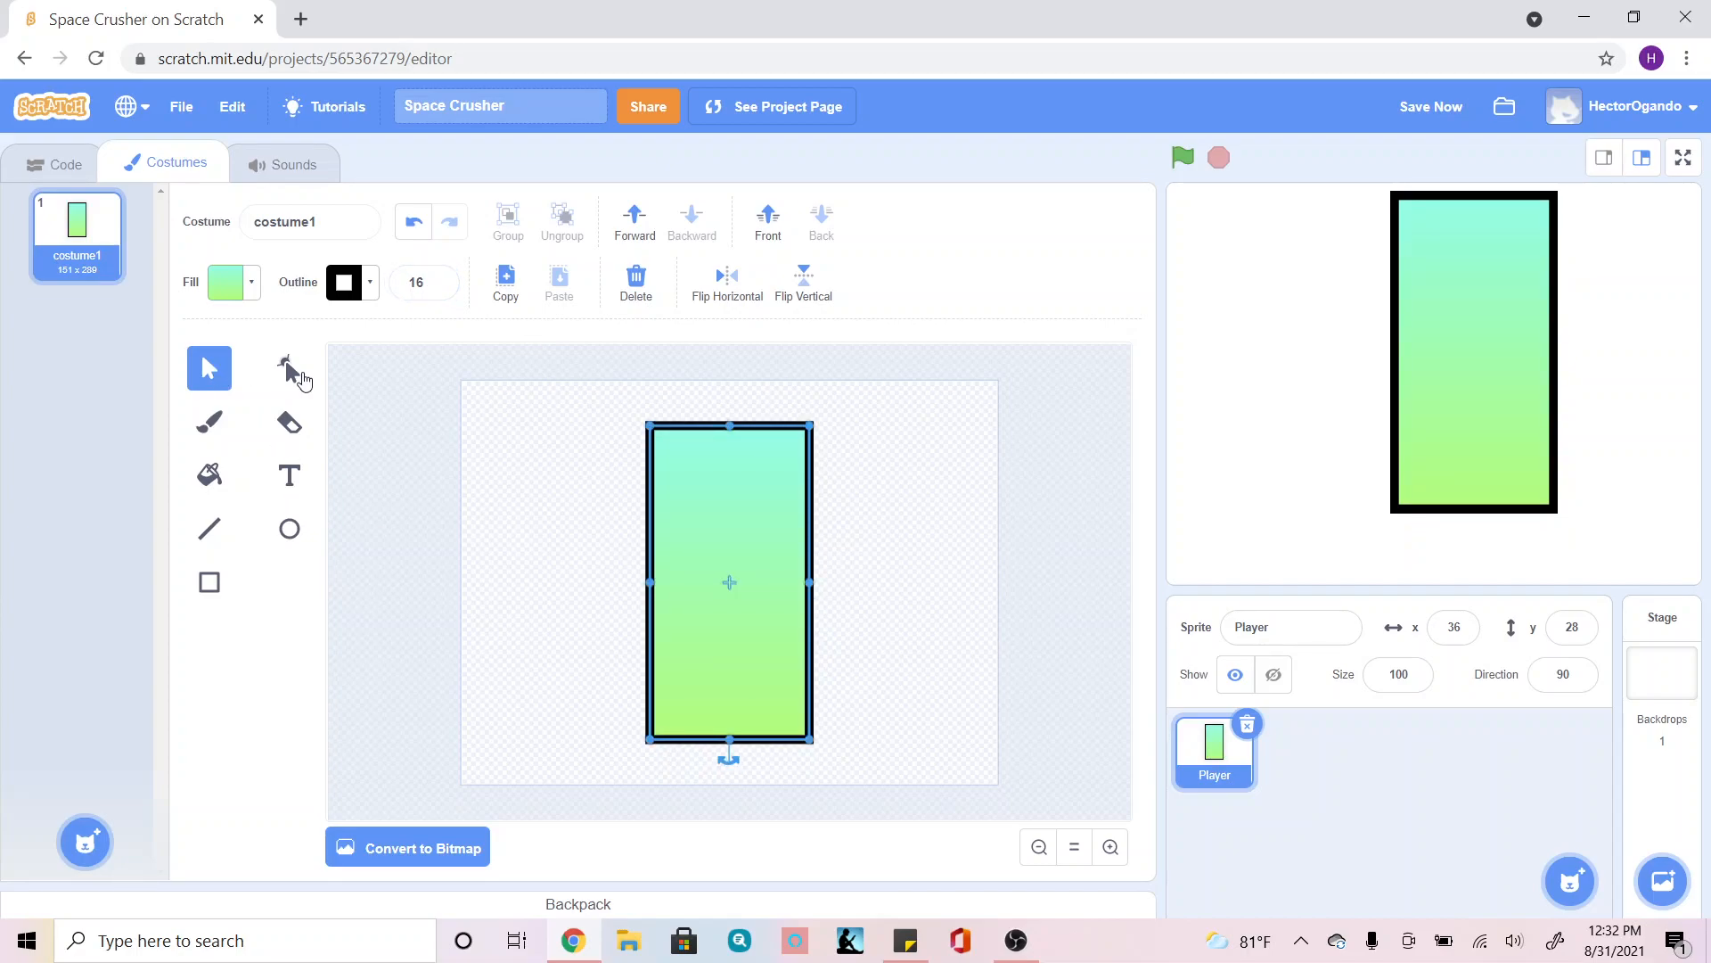
Reshape the rectangle by adding points on both sides of its two upper corners and pulling the corner points inward.
{"action": "left_click", "coordinate": [296, 378]}
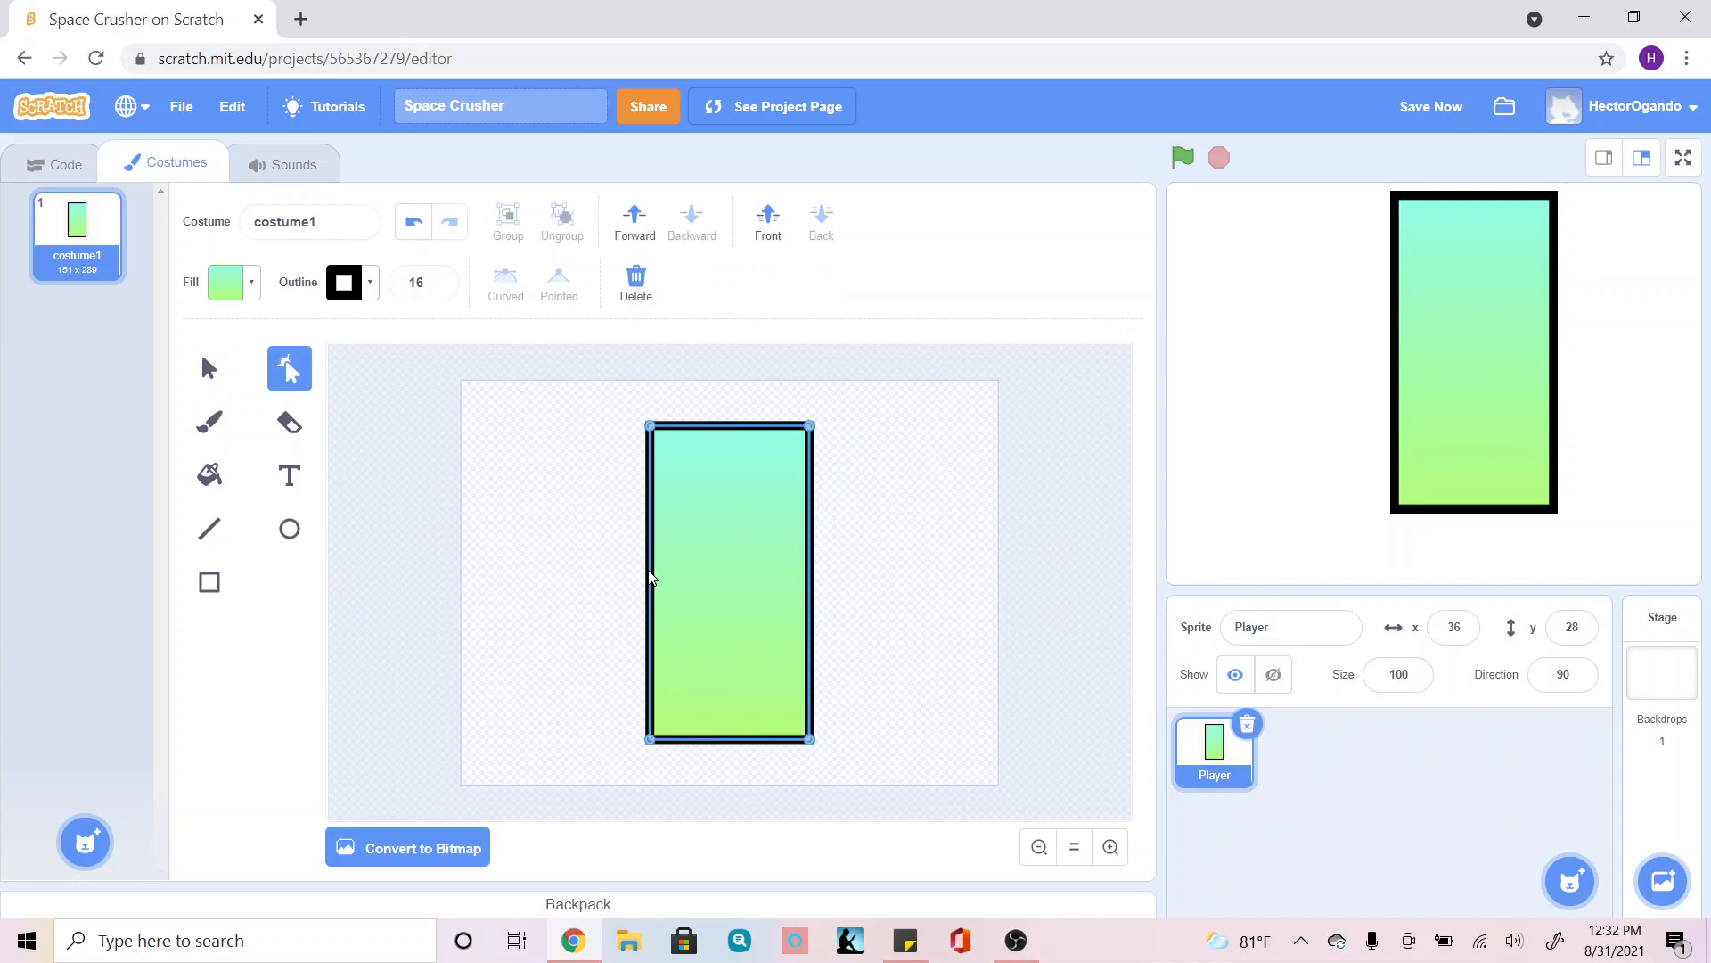
{"action": "left_click", "coordinate": [681, 427]}
{"action": "left_click", "coordinate": [650, 462]}
{"action": "key", "text": "Delete"}
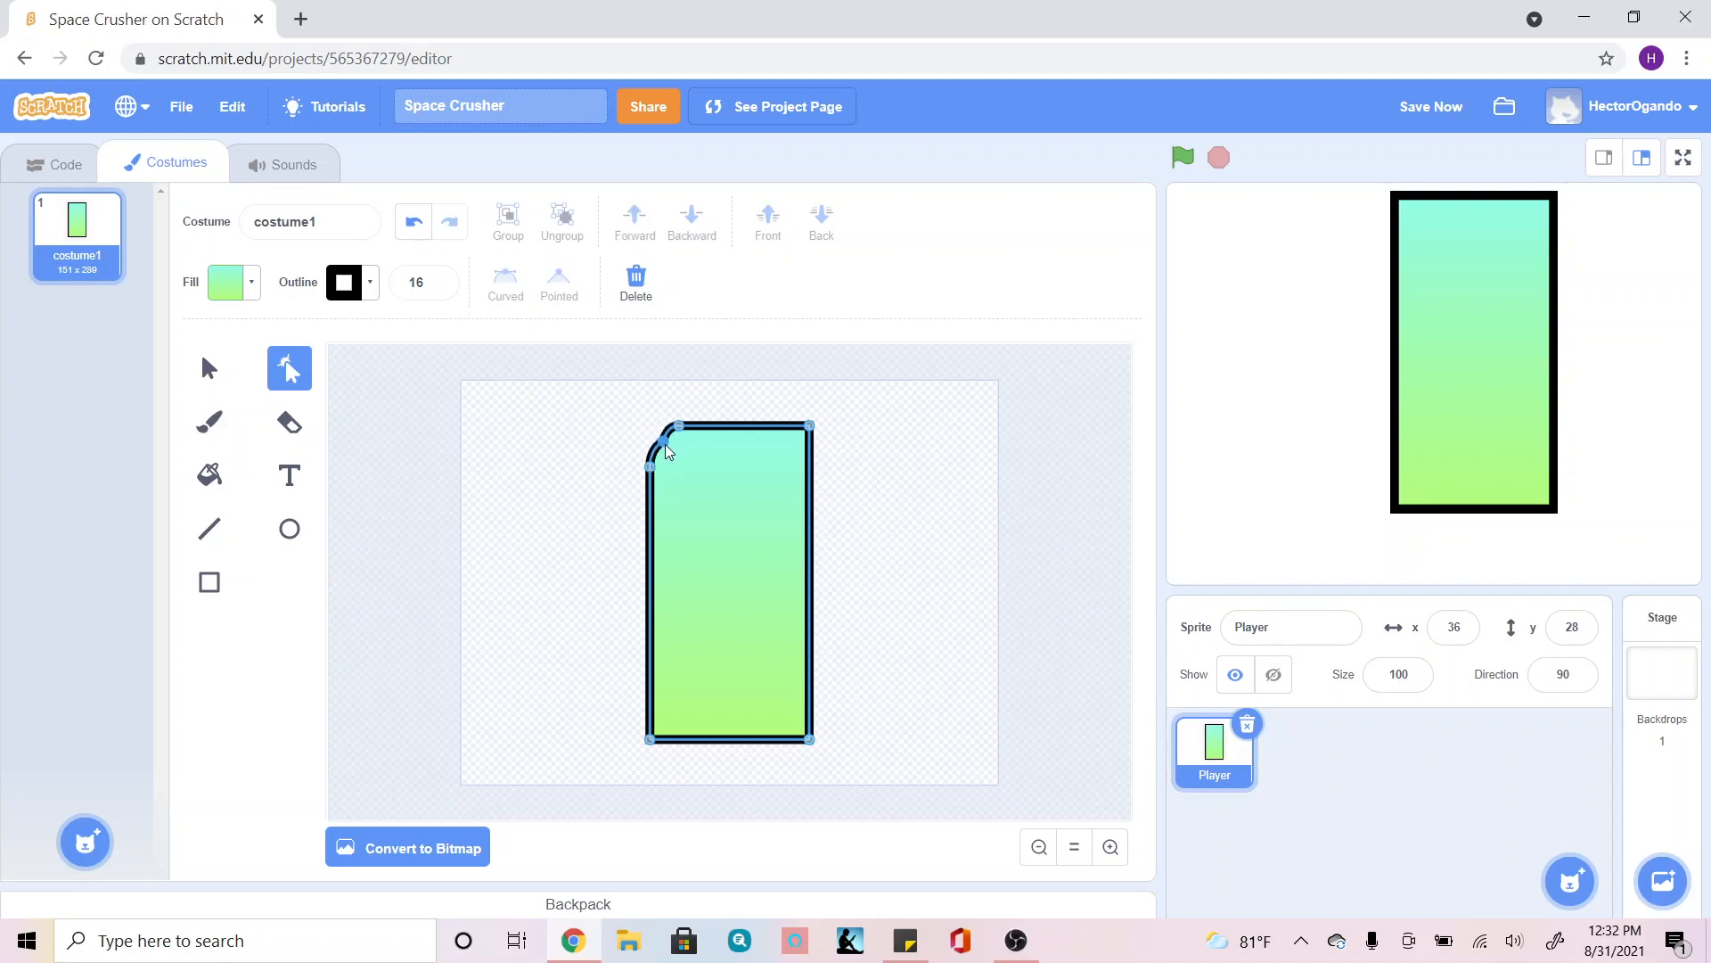
{"action": "left_click", "coordinate": [662, 442]}
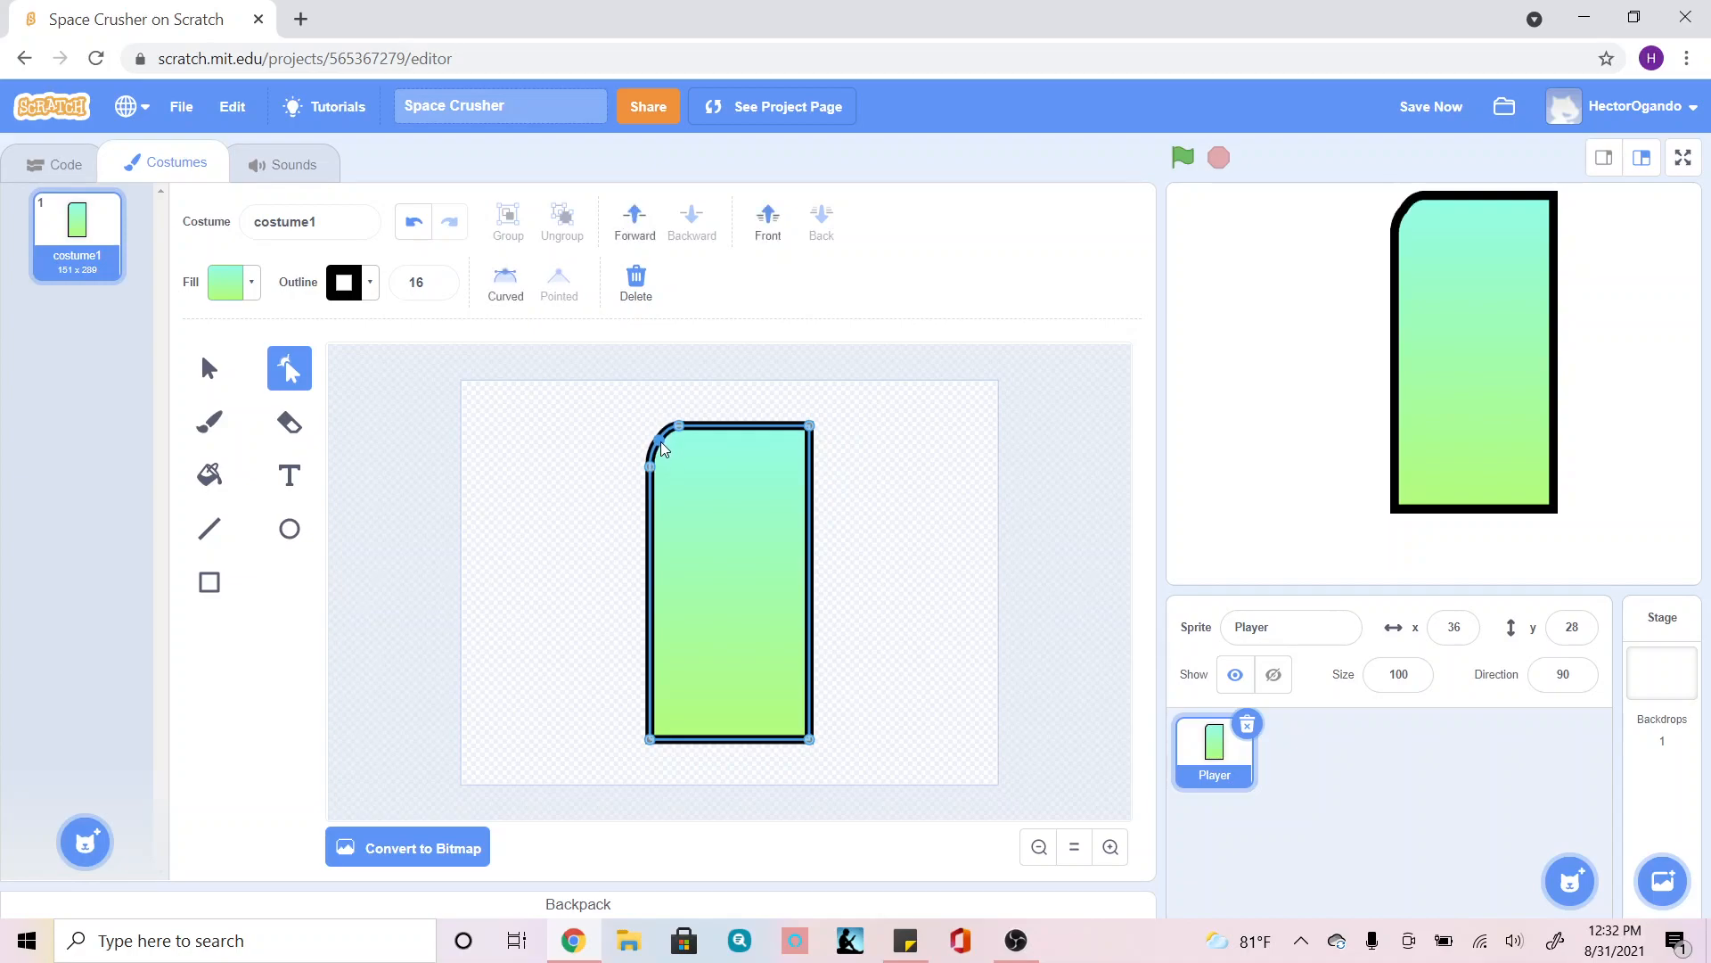
{"action": "left_click", "coordinate": [762, 427]}
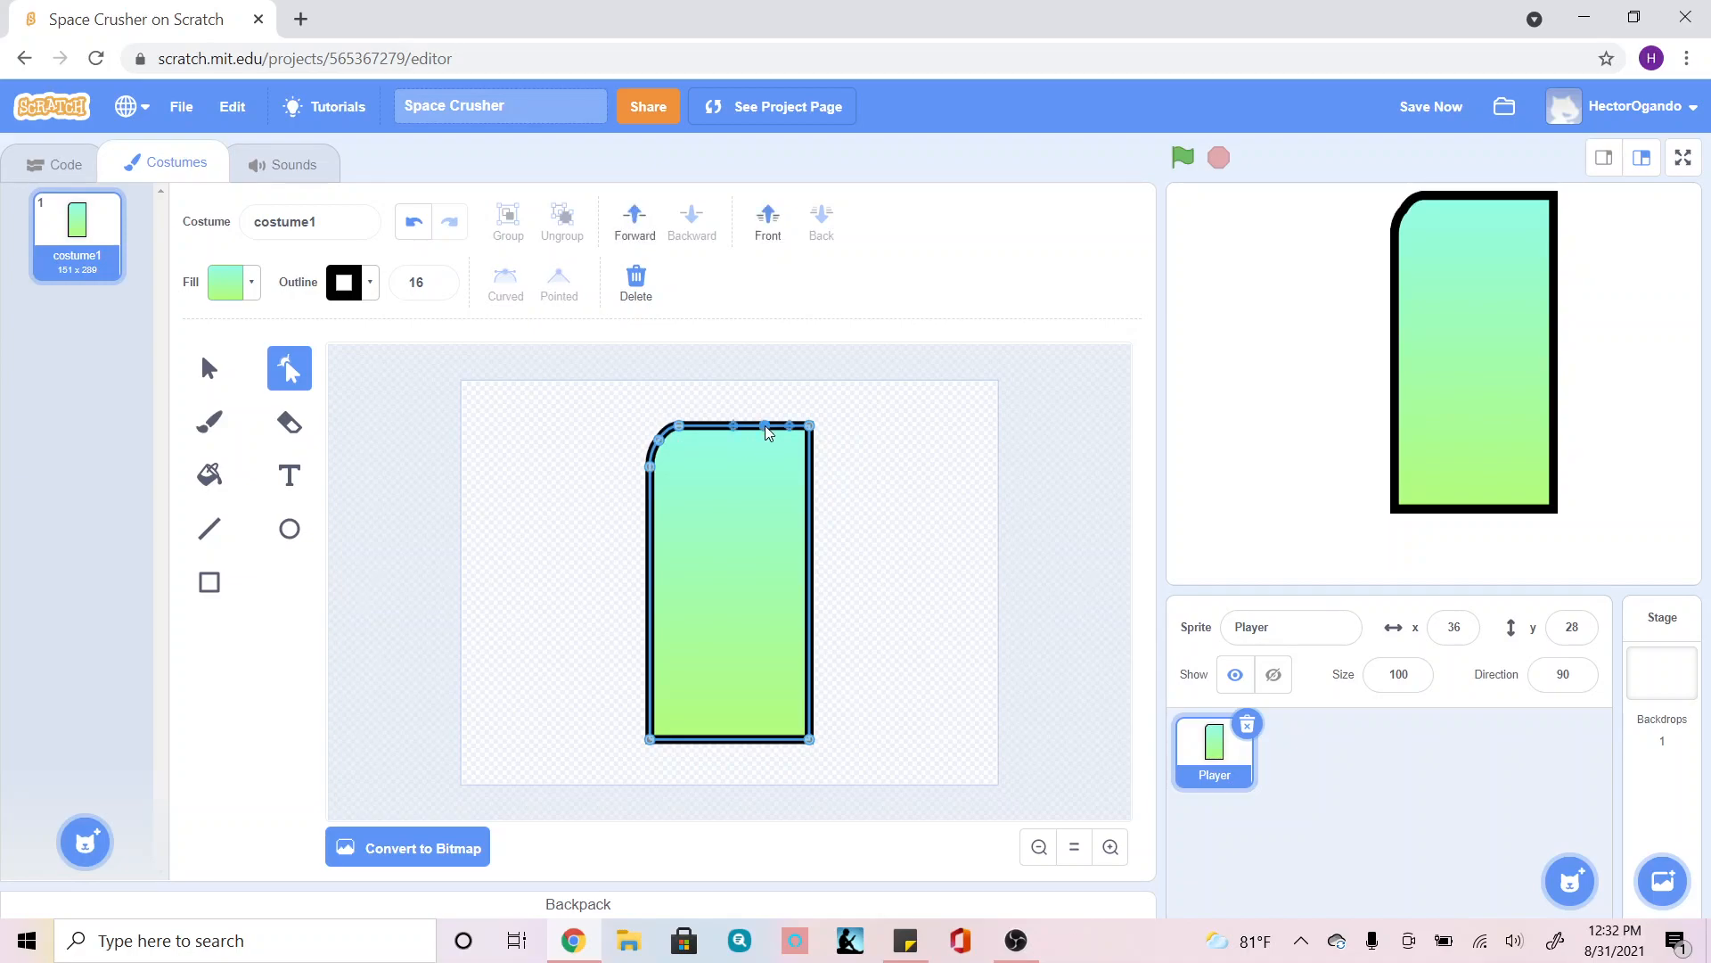
{"action": "left_click", "coordinate": [811, 483]}
{"action": "left_click_drag", "start_coordinate": [809, 430], "coordinate": [799, 449]}
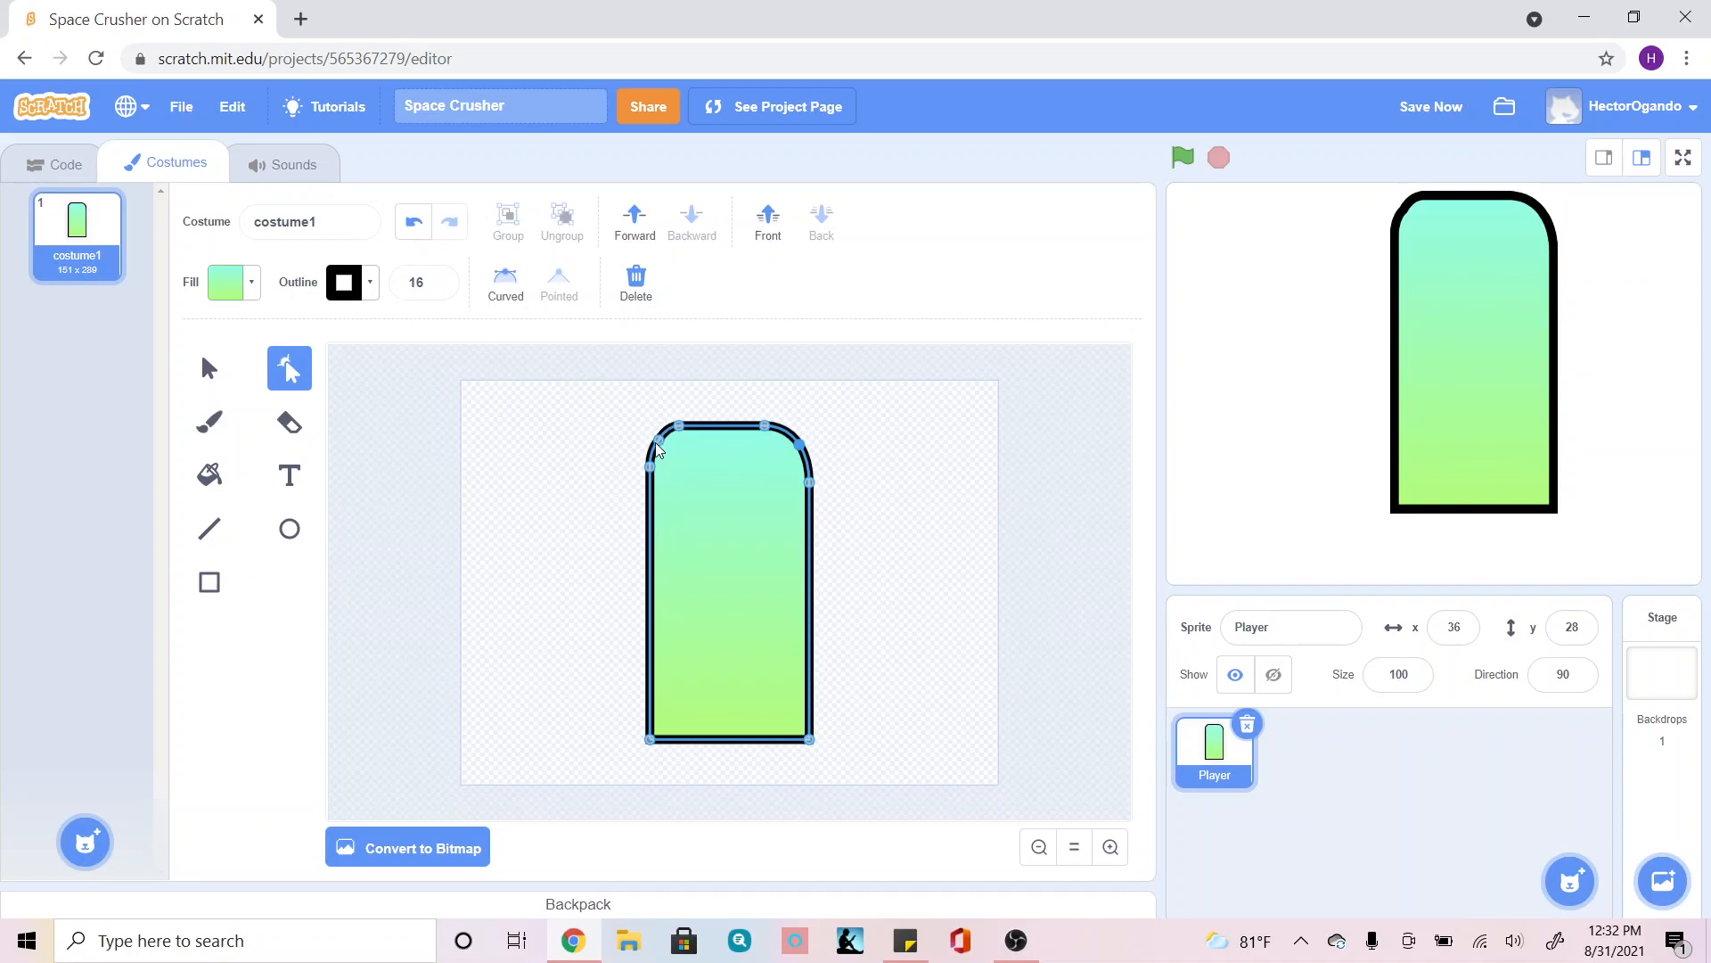
Delete the two original upper corner points from the rectangle's outline.
{"action": "left_click", "coordinate": [638, 287]}
{"action": "left_click", "coordinate": [800, 444]}
{"action": "left_click", "coordinate": [636, 284]}
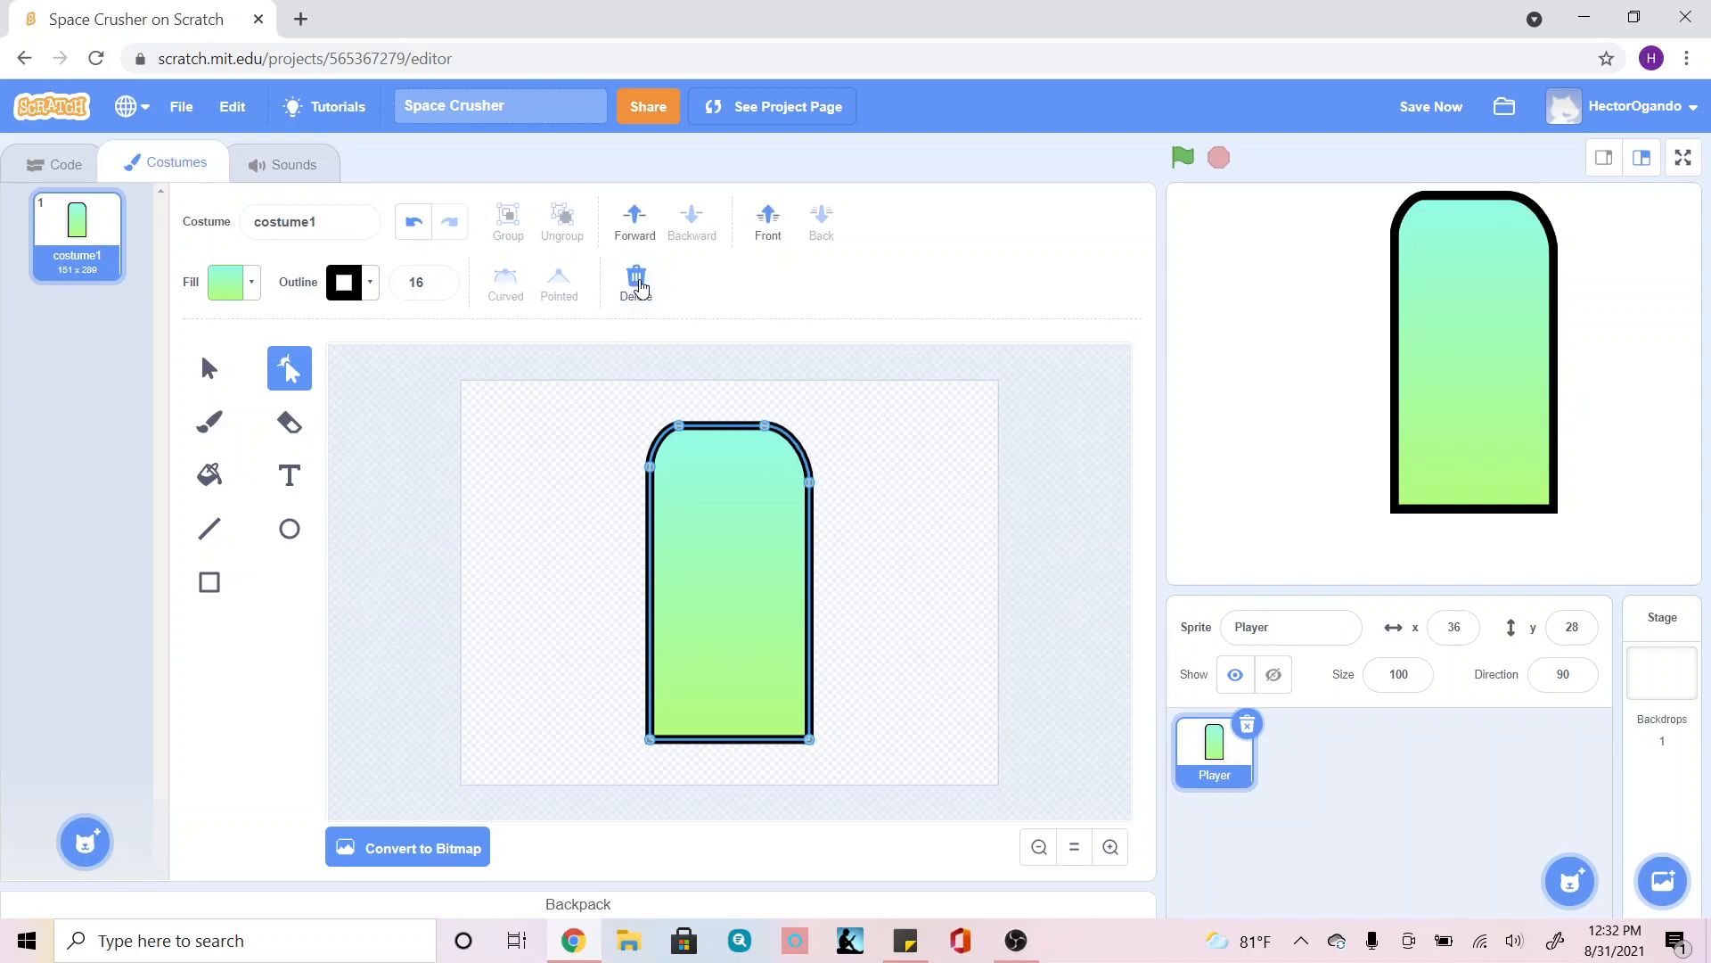
Make the four upper outline points Pointed and move the upper points so the angled corners look symmetrical.
{"action": "left_click_drag", "start_coordinate": [767, 427], "coordinate": [781, 428]}
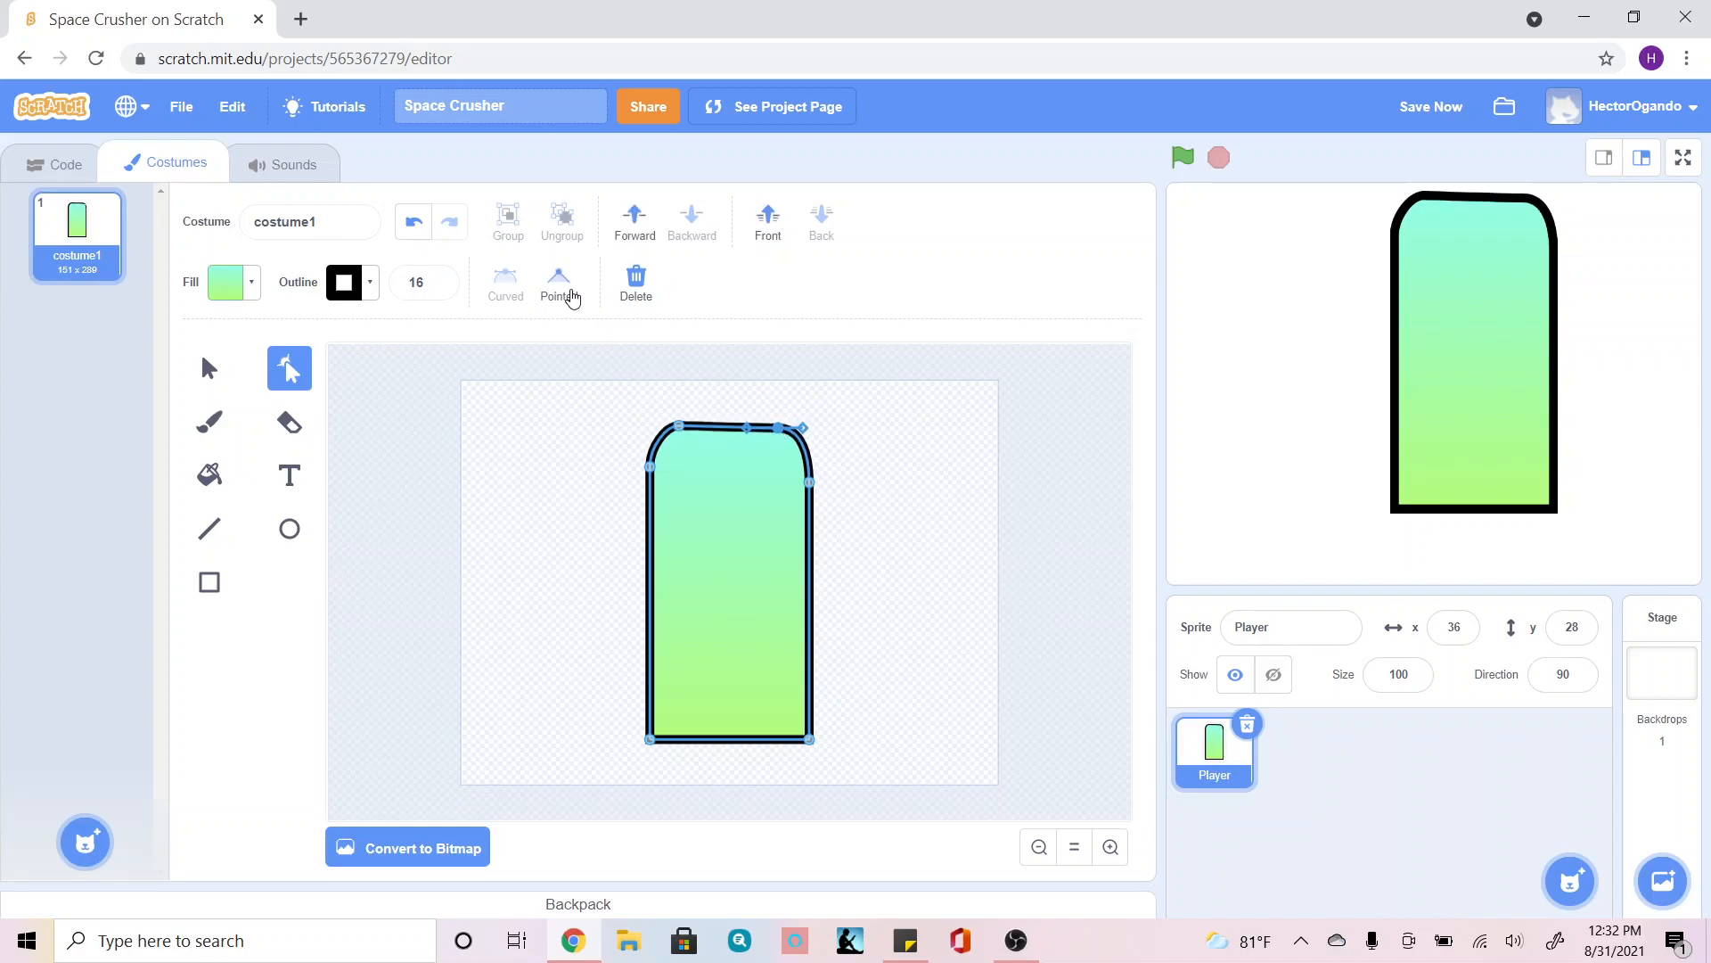
{"action": "left_click", "coordinate": [559, 284]}
{"action": "left_click", "coordinate": [675, 427]}
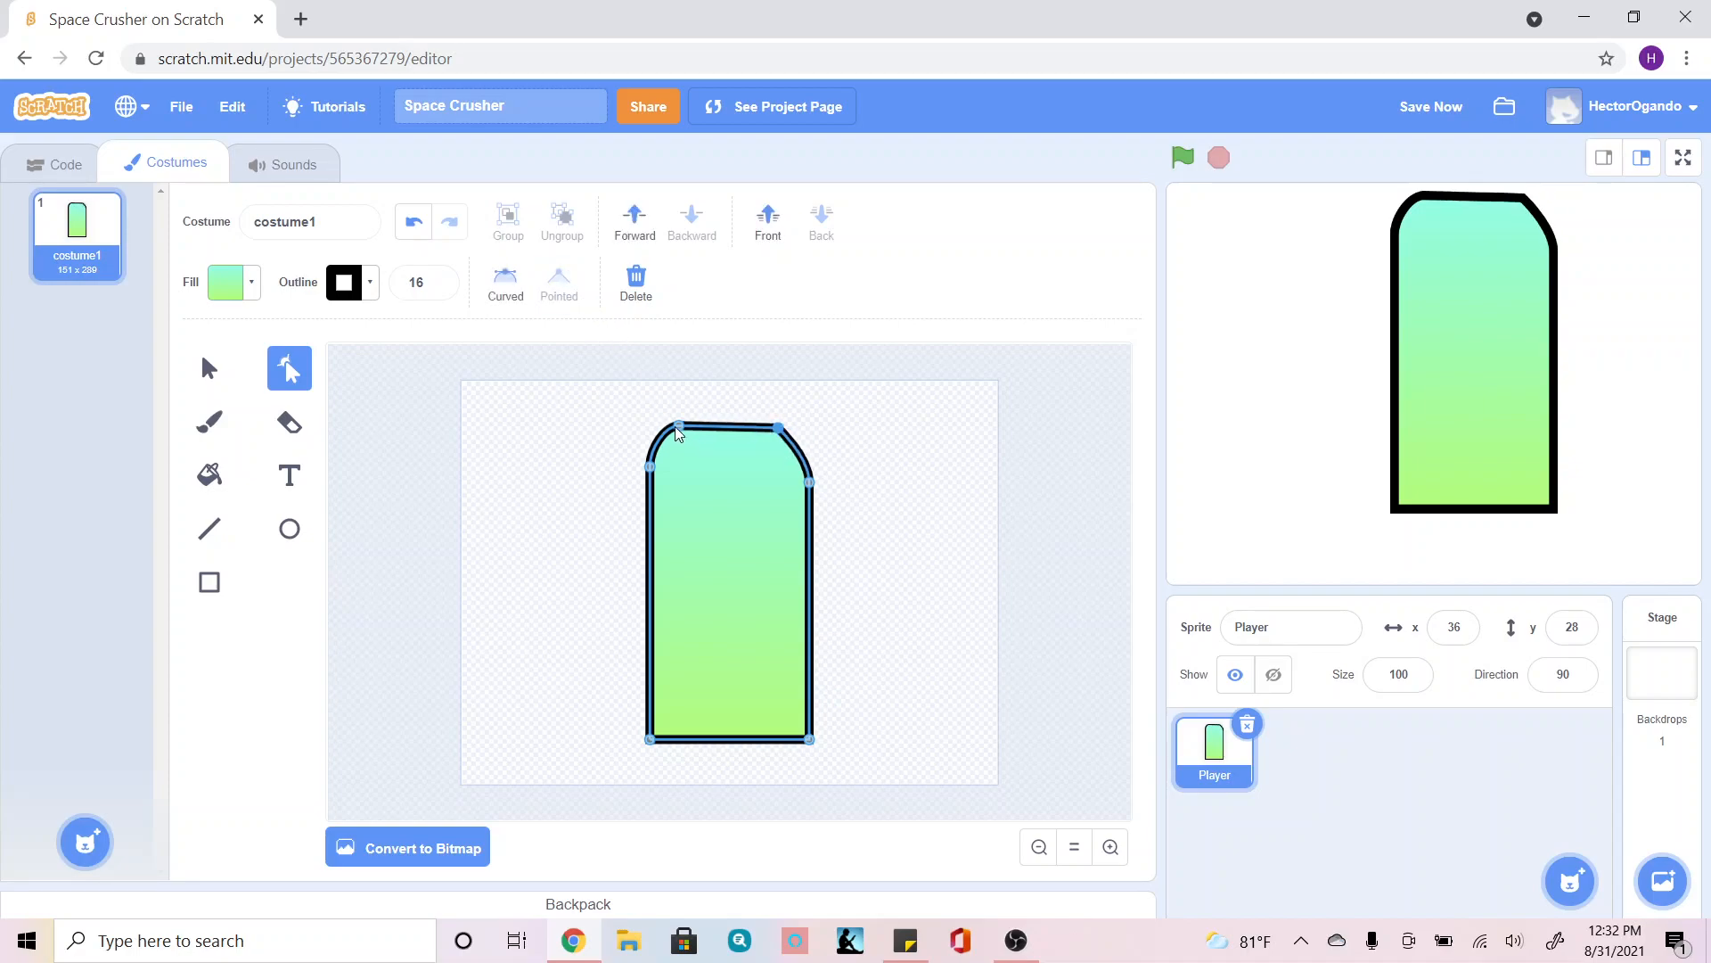
{"action": "left_click", "coordinate": [558, 283]}
{"action": "left_click", "coordinate": [649, 463]}
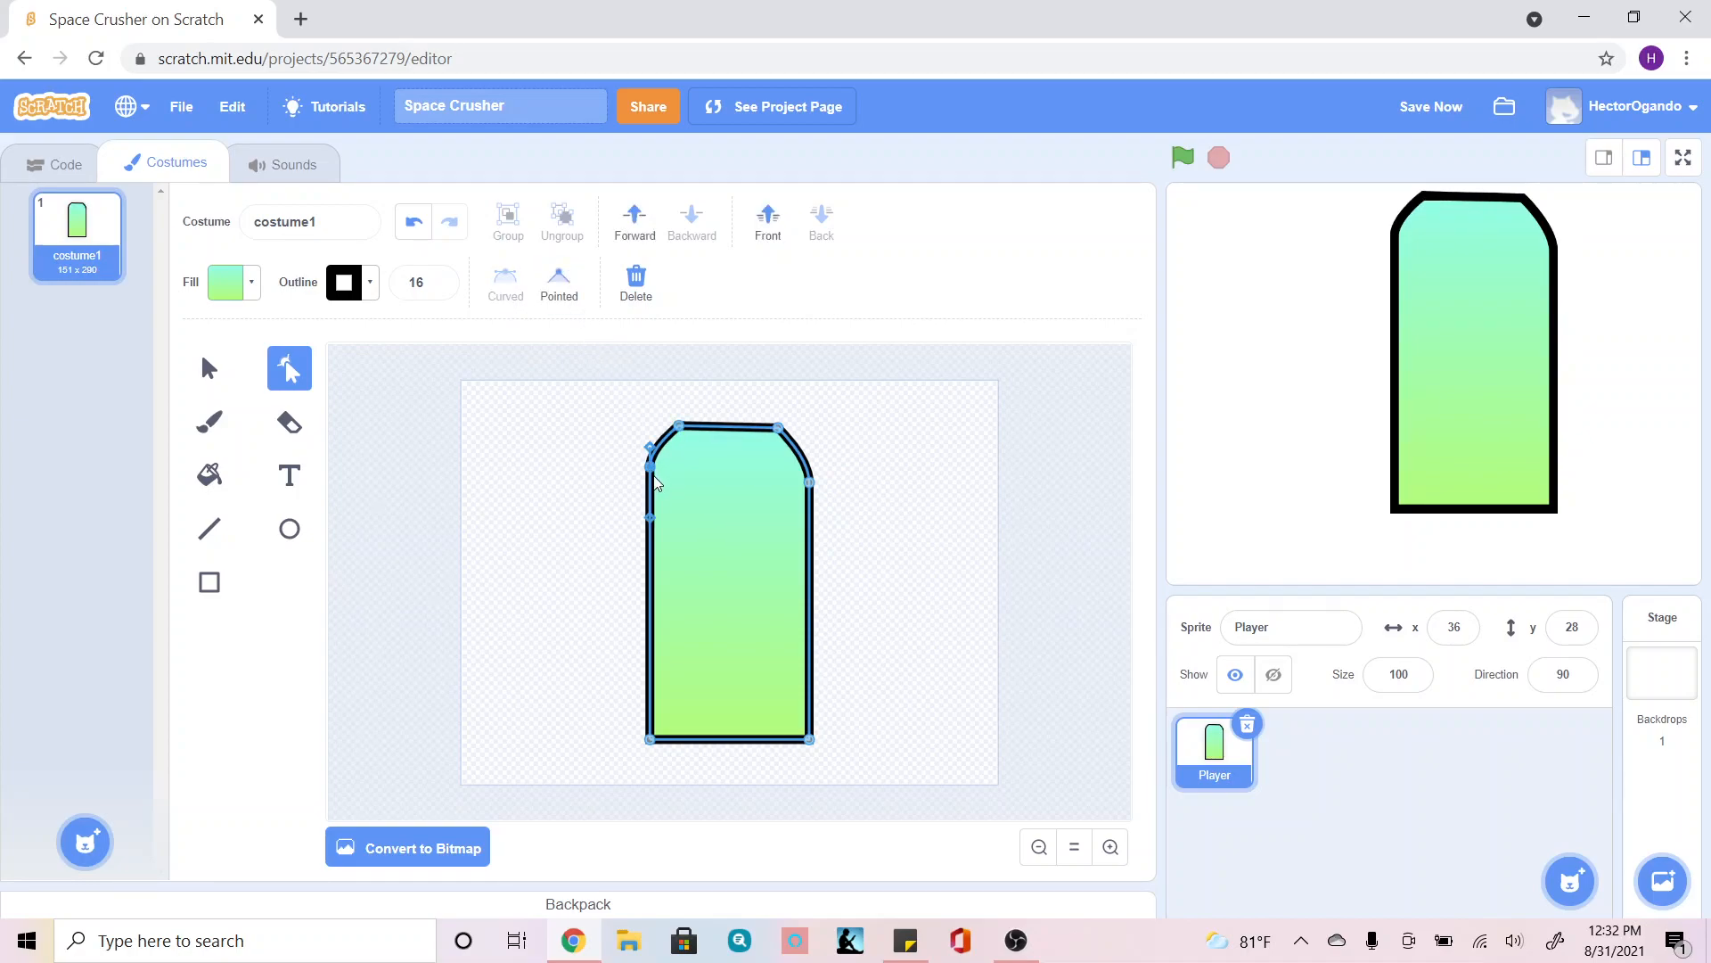
{"action": "left_click", "coordinate": [559, 291]}
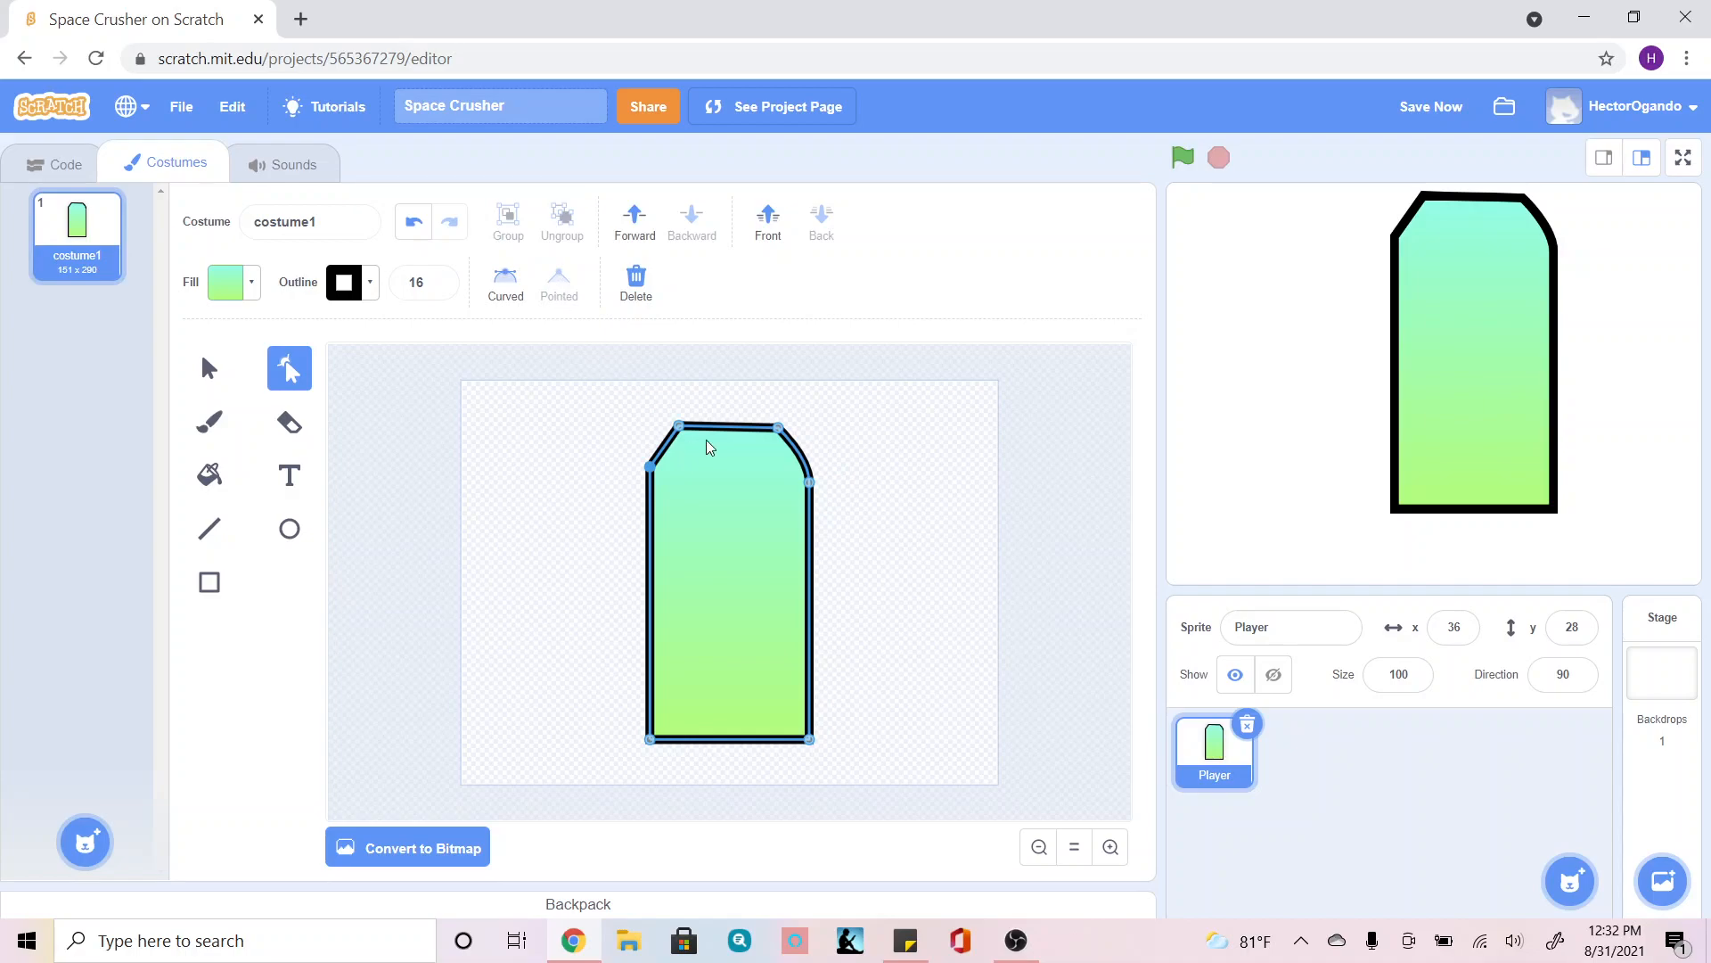
{"action": "left_click", "coordinate": [809, 482]}
{"action": "left_click", "coordinate": [575, 306]}
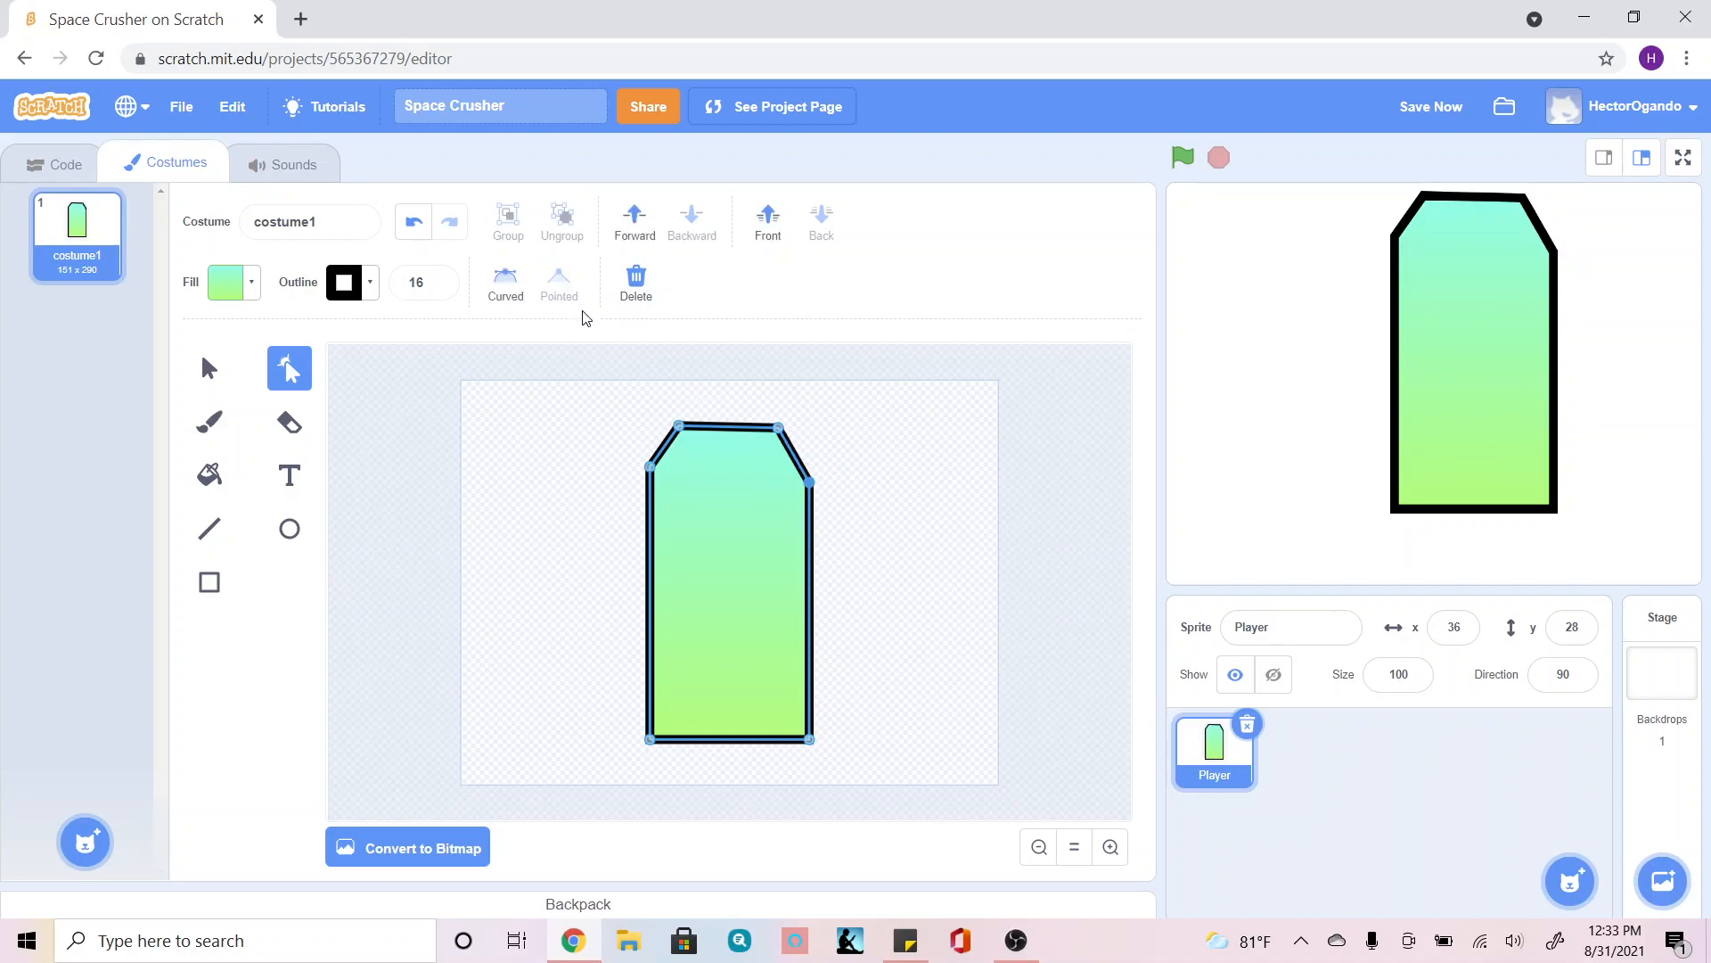
{"action": "left_click_drag", "start_coordinate": [647, 467], "coordinate": [648, 481]}
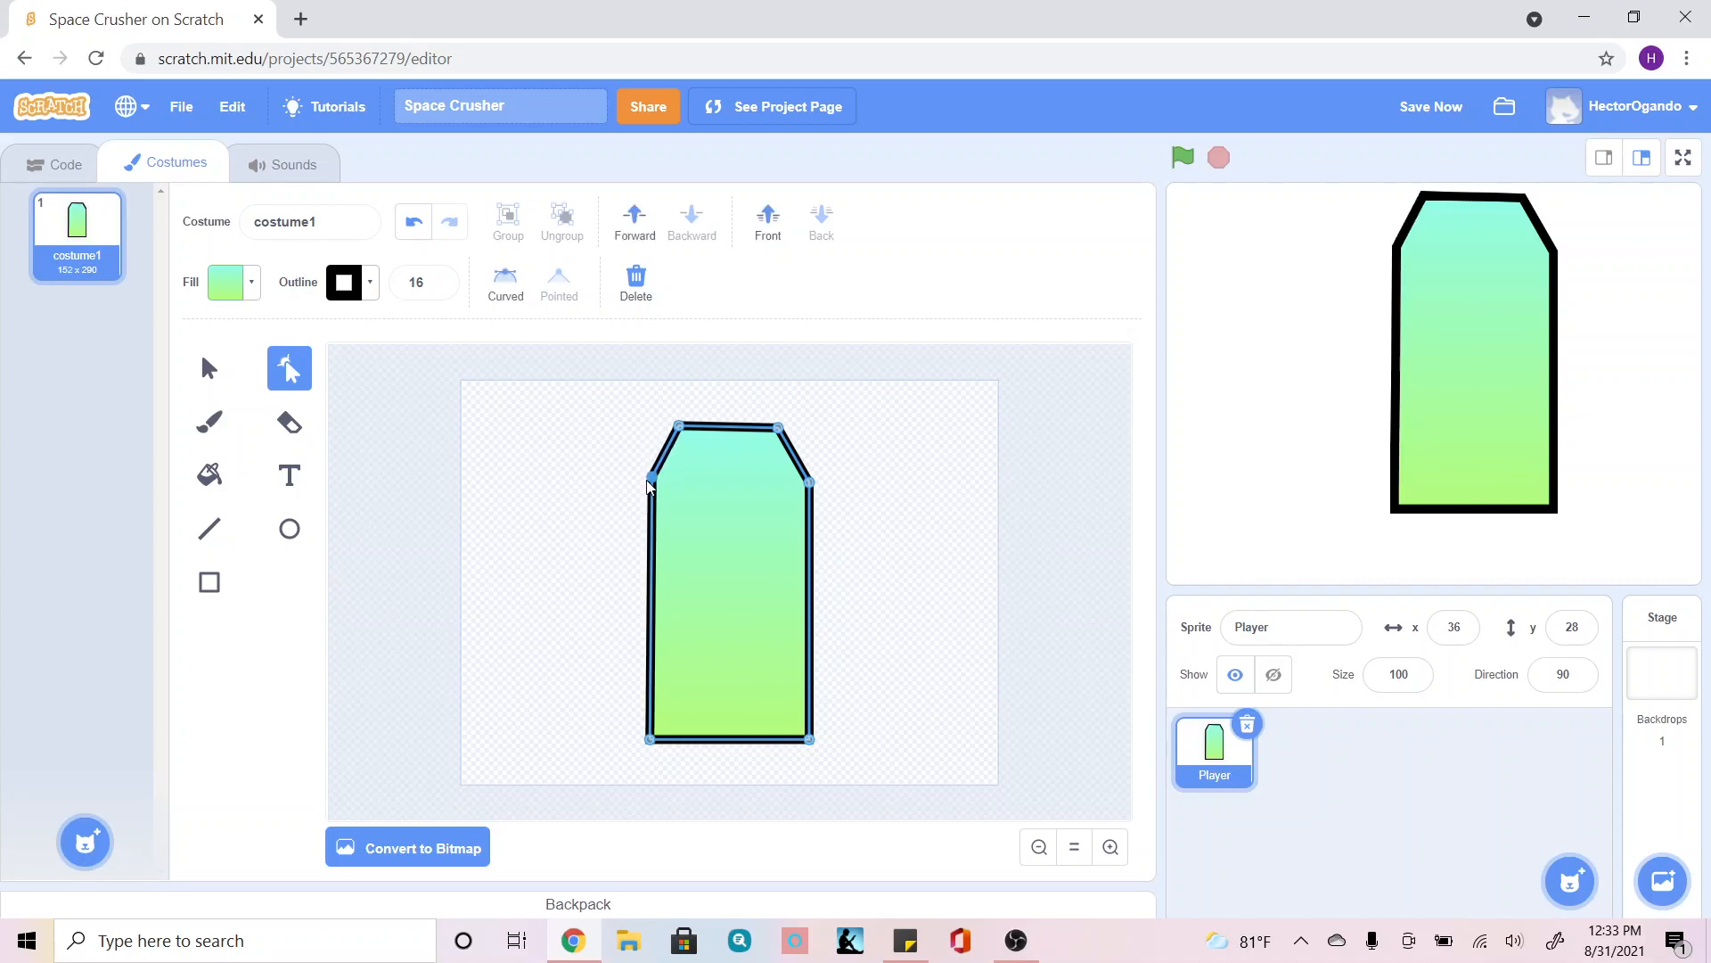
Add points along the bottom edge and reshape them into an arched notch that forms two legs.
{"action": "left_click", "coordinate": [690, 738]}
{"action": "left_click", "coordinate": [770, 739]}
{"action": "left_click_drag", "start_coordinate": [722, 739], "coordinate": [774, 742]}
{"action": "left_click", "coordinate": [692, 736]}
Add points on the shape's left side, pull the middle ones inward and make them Pointed to form an angular notch.
{"action": "left_click", "coordinate": [651, 532]}
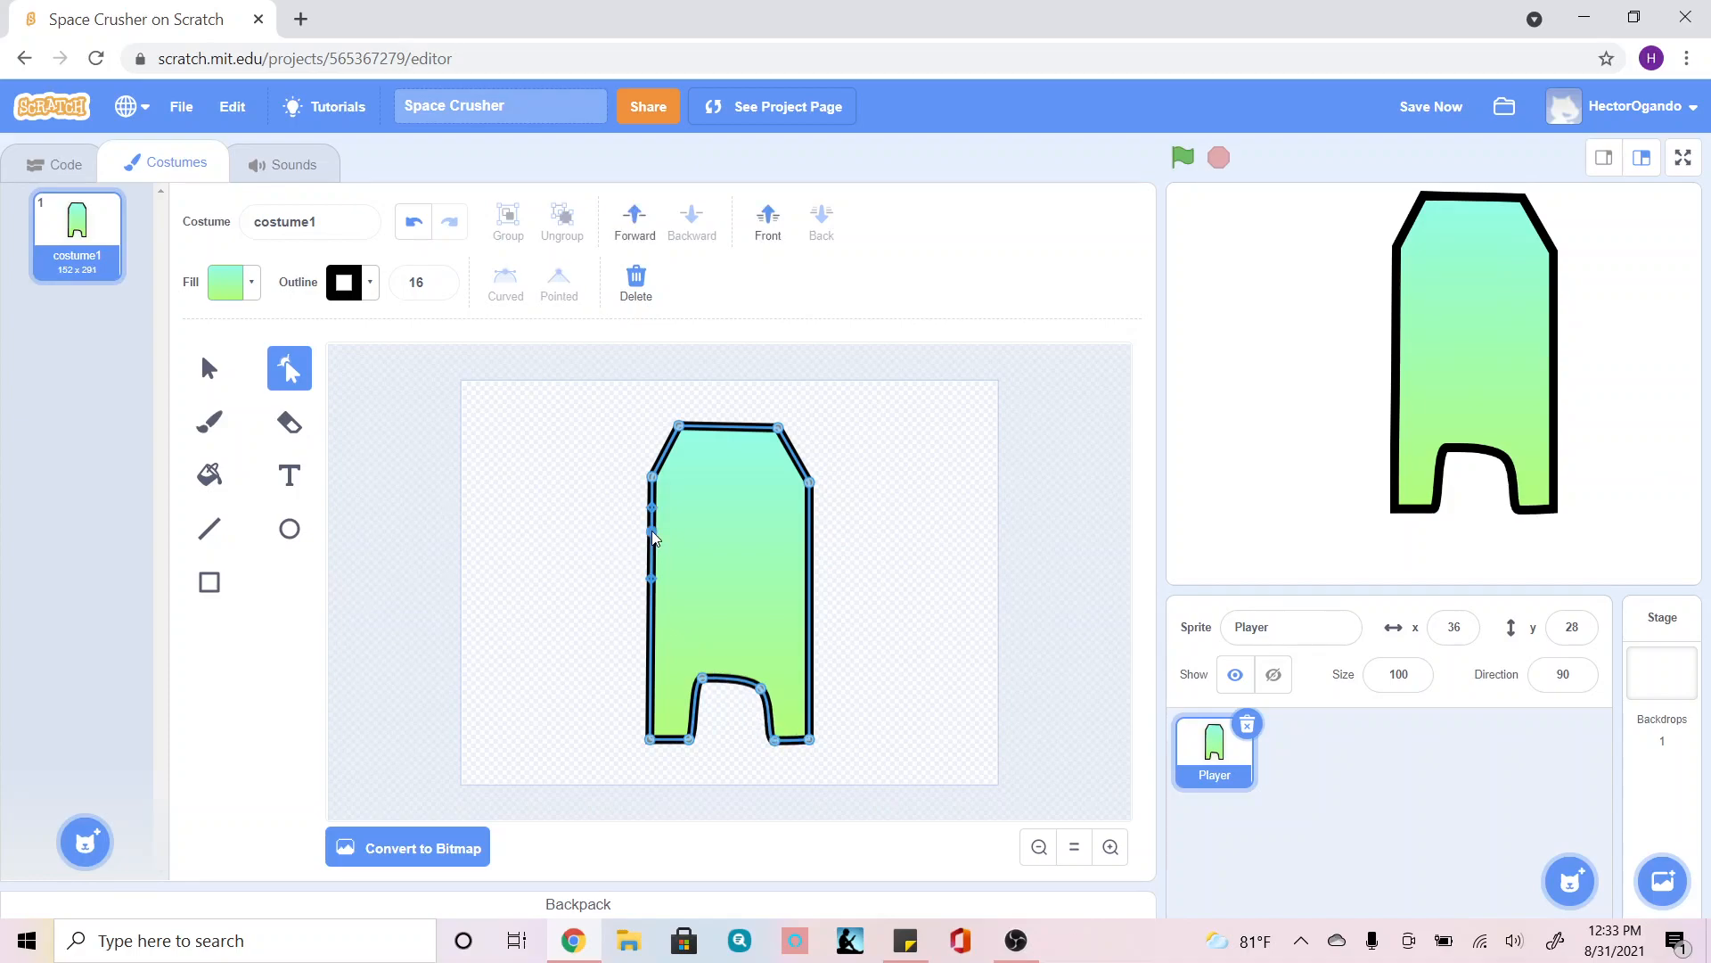
{"action": "left_click", "coordinate": [652, 633]}
{"action": "left_click_drag", "start_coordinate": [656, 608], "coordinate": [687, 561]}
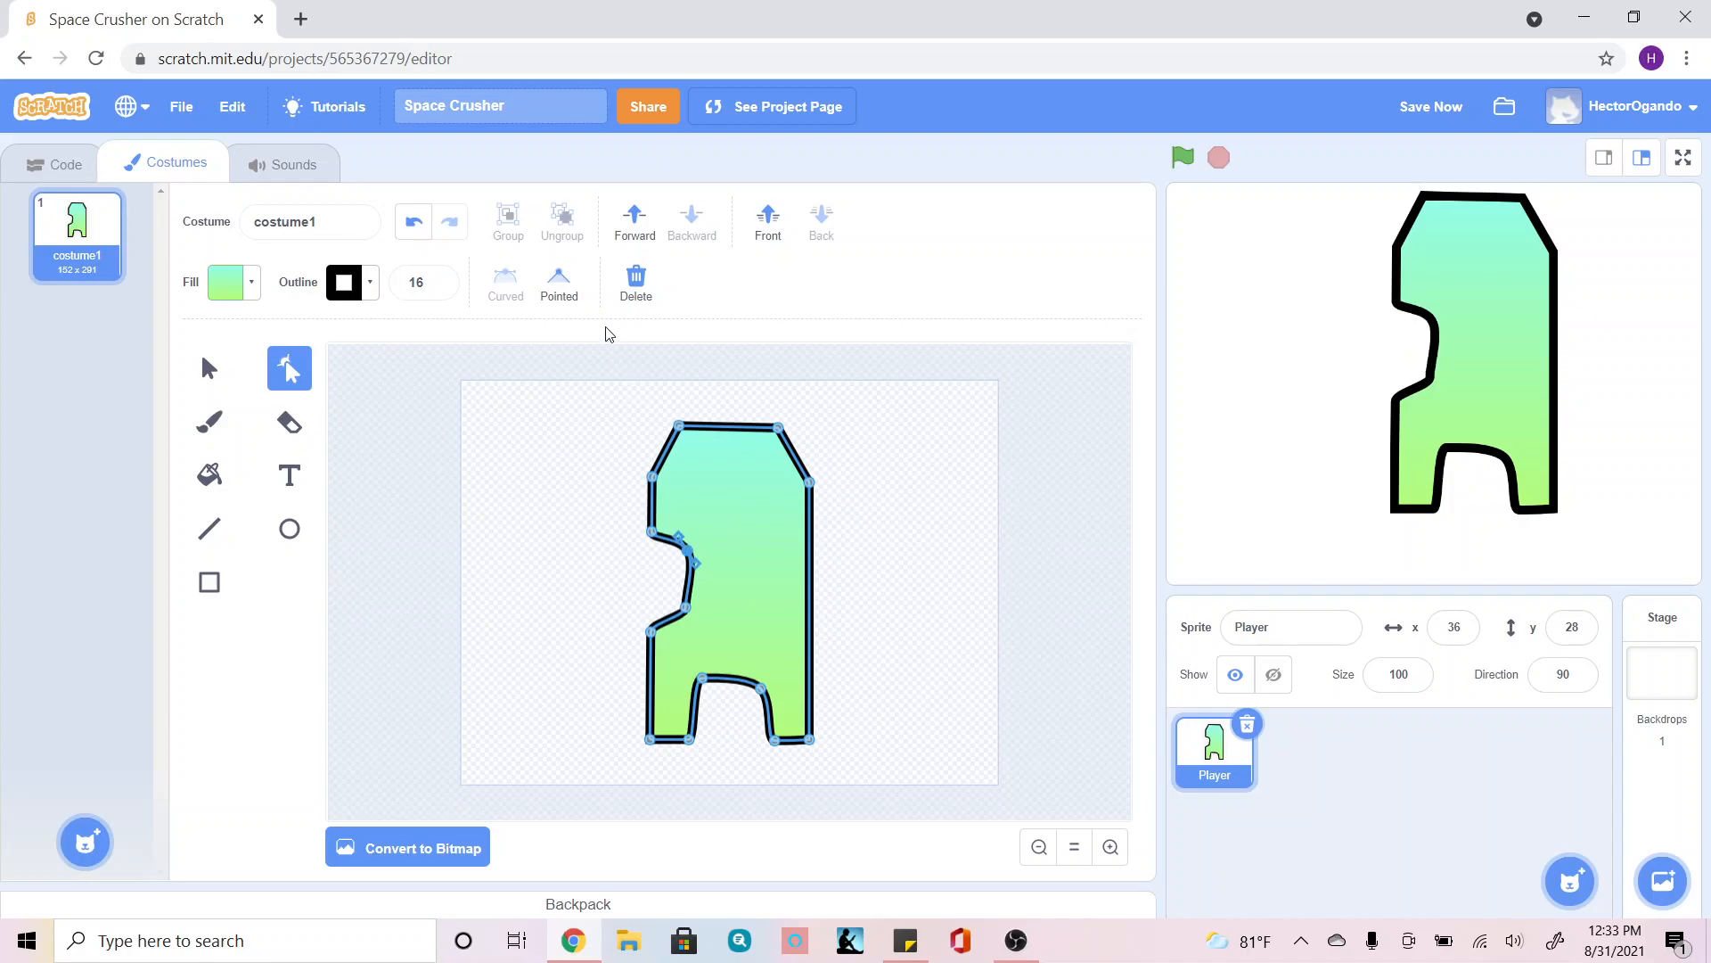
{"action": "left_click", "coordinate": [559, 284]}
{"action": "left_click", "coordinate": [686, 608]}
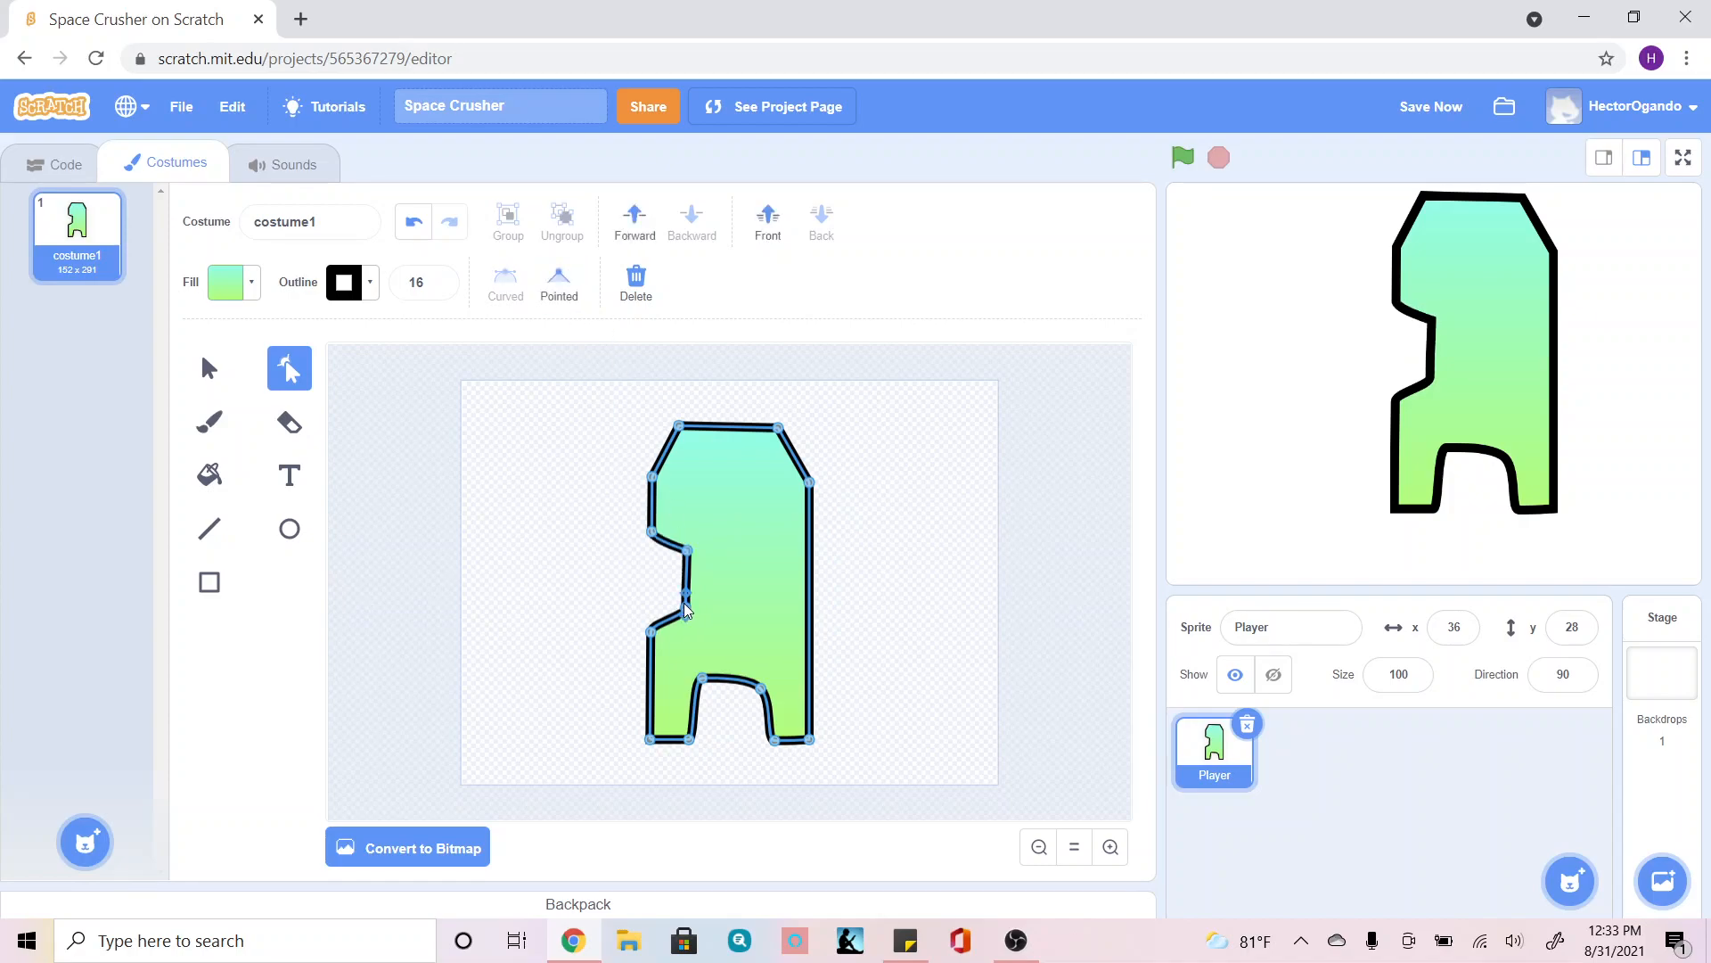
{"action": "left_click", "coordinate": [559, 286]}
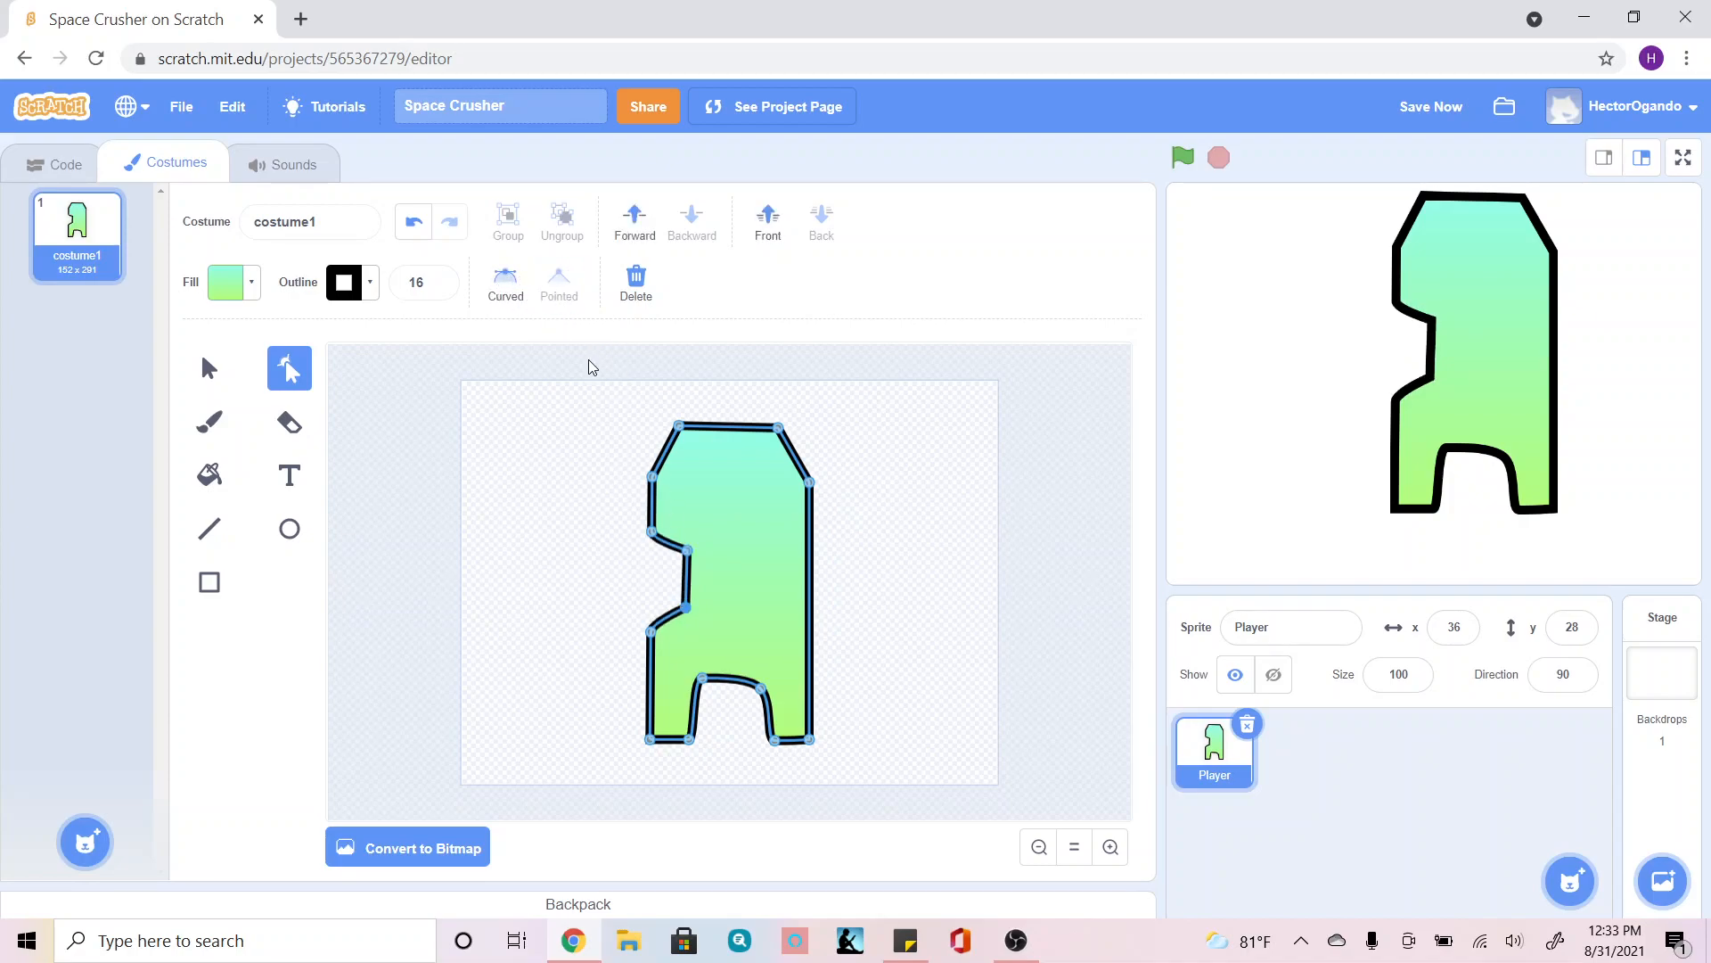
Cut a matching angular notch into the shape's right side with added points, making them Pointed and aligning the inner ones.
{"action": "left_click", "coordinate": [809, 544]}
{"action": "left_click", "coordinate": [559, 286]}
{"action": "left_click", "coordinate": [809, 629]}
{"action": "left_click", "coordinate": [559, 285]}
{"action": "left_click_drag", "start_coordinate": [811, 592], "coordinate": [772, 595]}
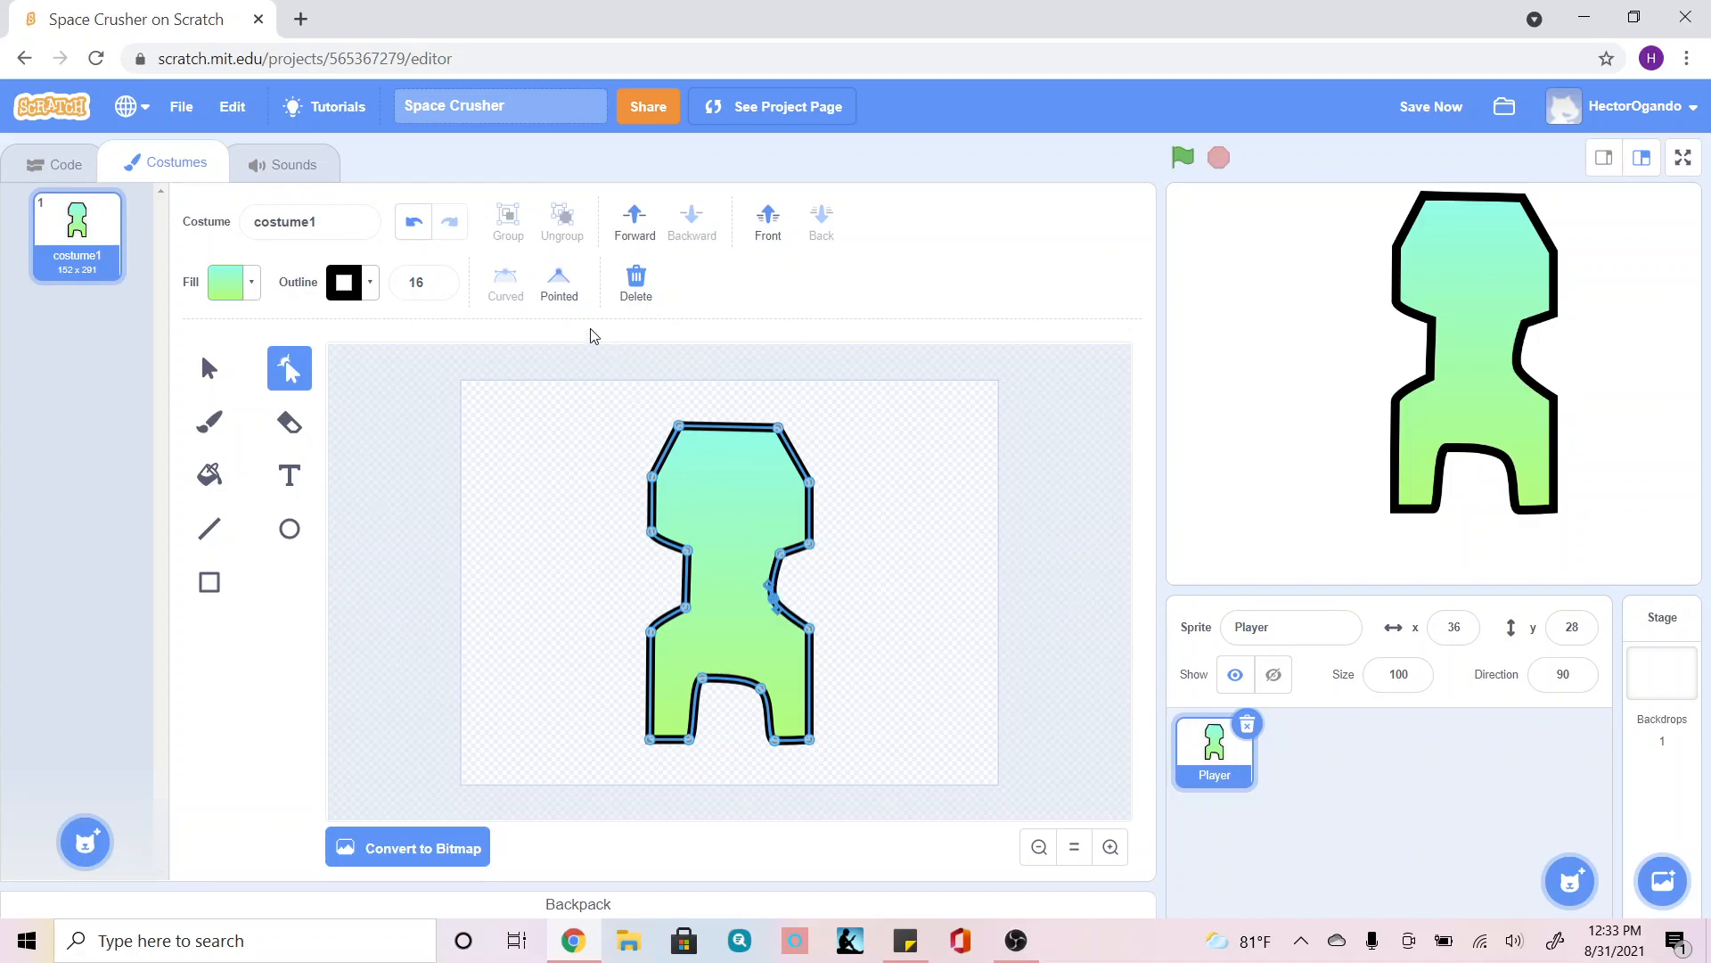
{"action": "left_click", "coordinate": [561, 285]}
{"action": "left_click_drag", "start_coordinate": [772, 601], "coordinate": [778, 603]}
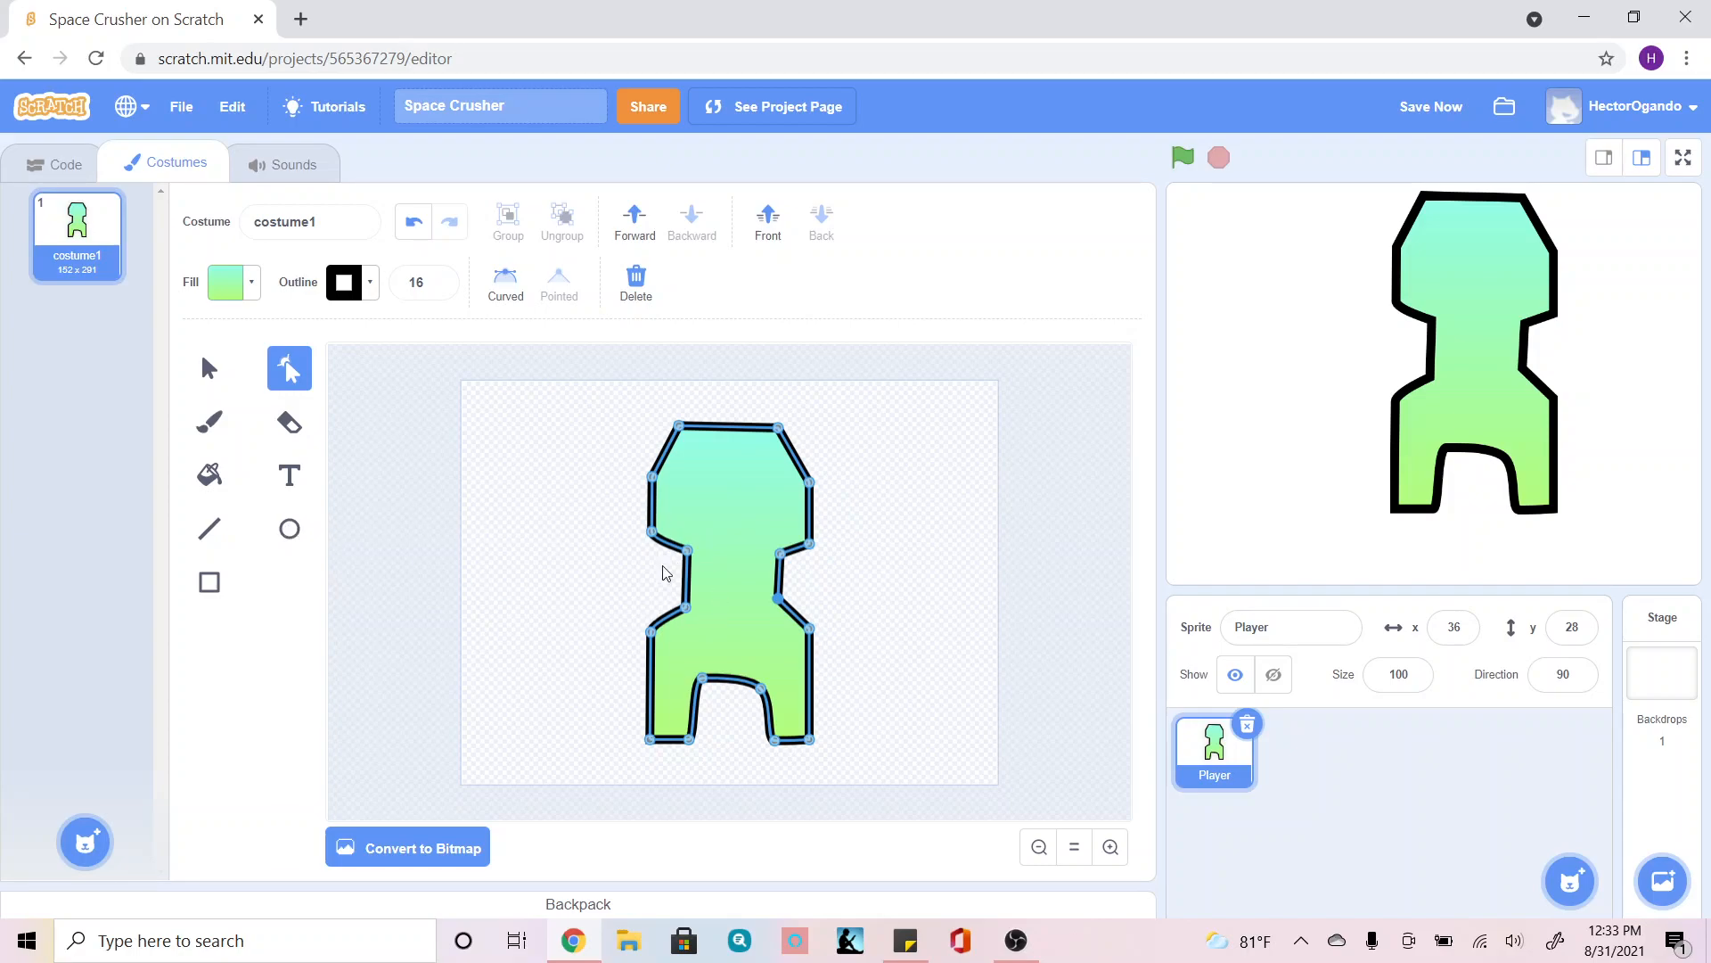
Draw a solid turquoise circle with a black outline over the body's left notch and send it to the back.
{"action": "left_click", "coordinate": [289, 533]}
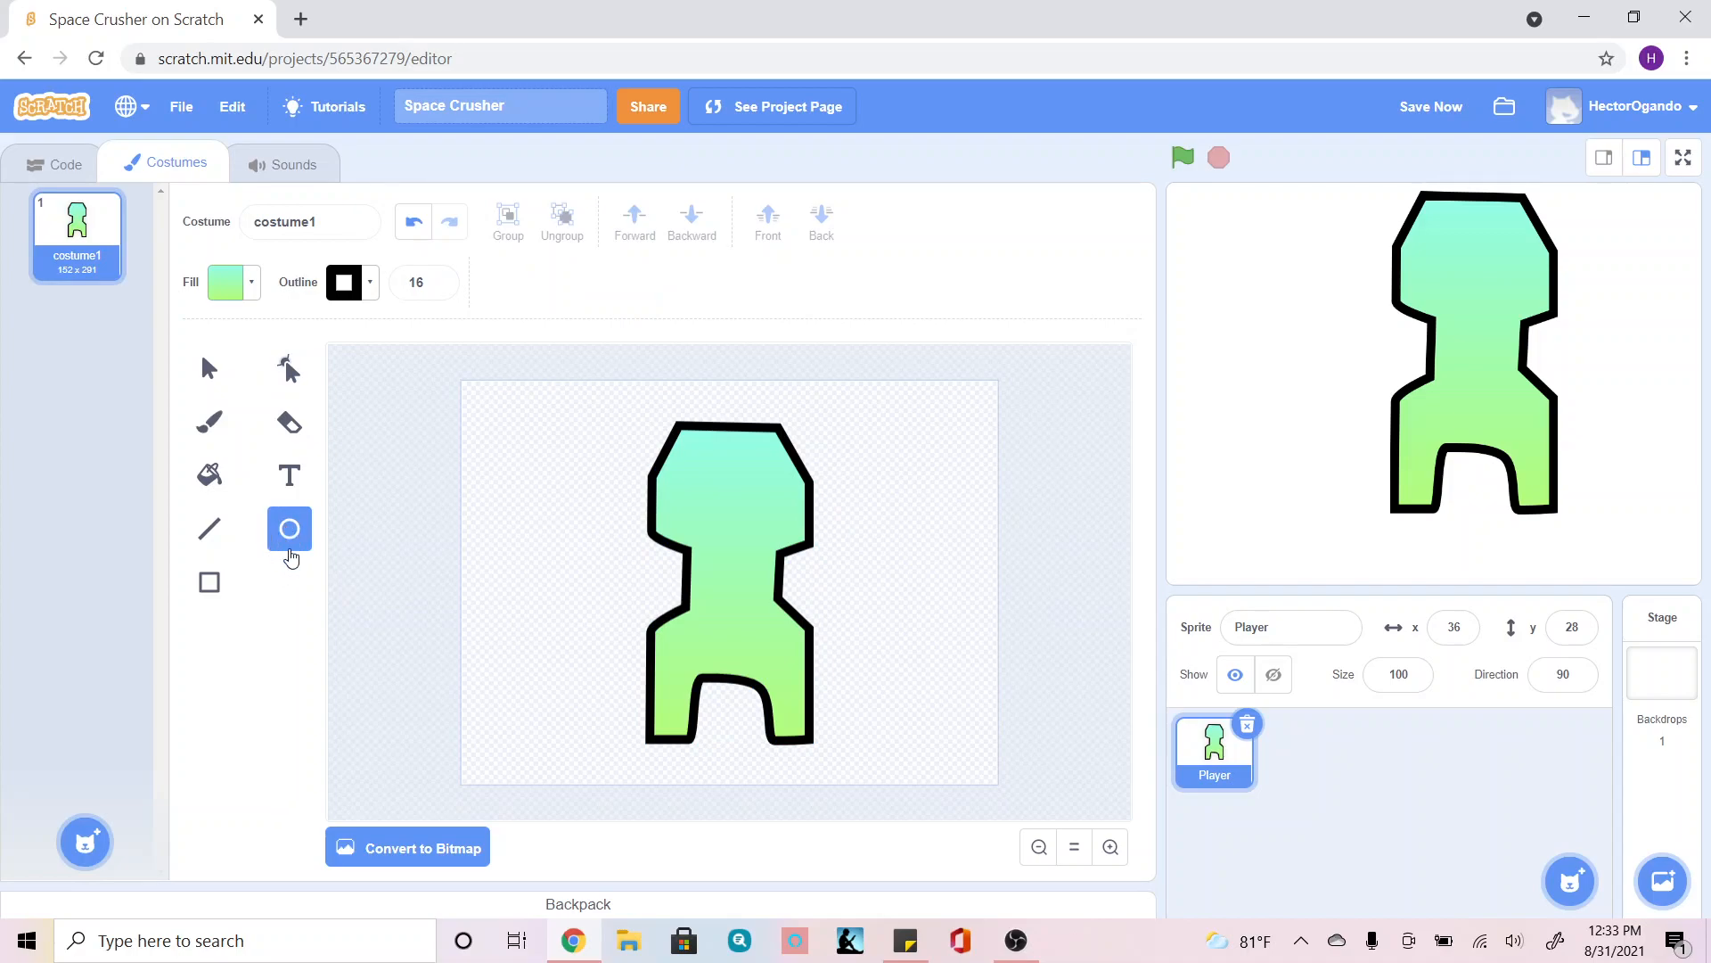
{"action": "left_click", "coordinate": [252, 284]}
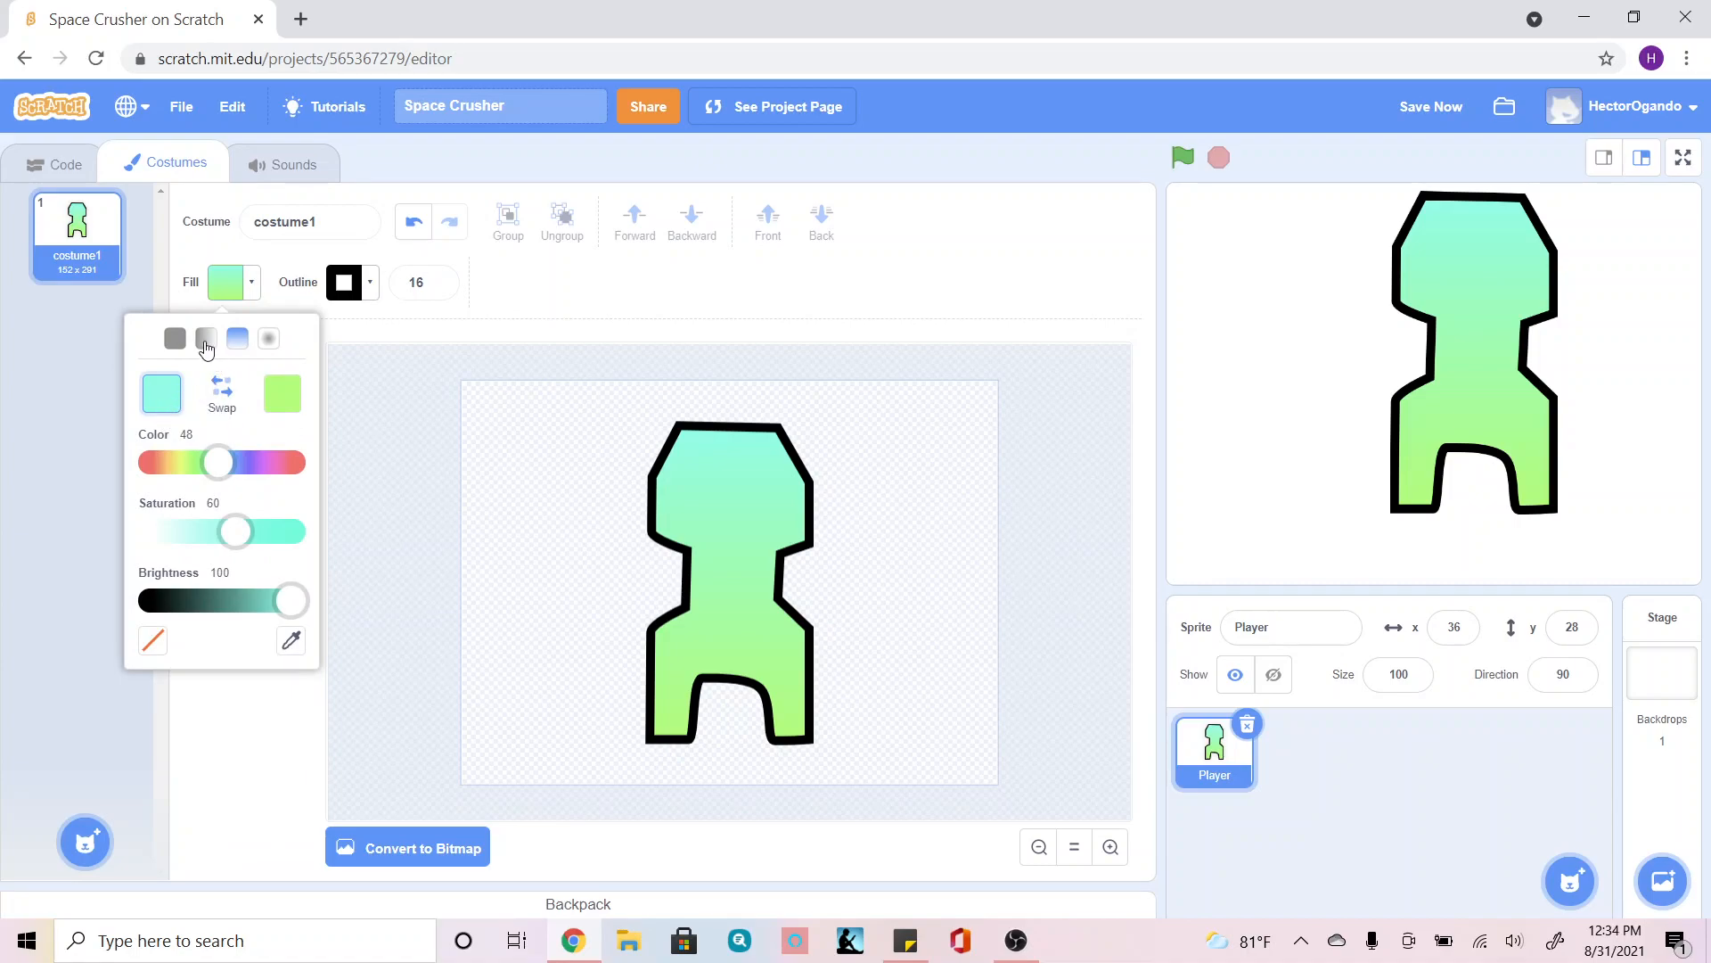
{"action": "left_click", "coordinate": [174, 339]}
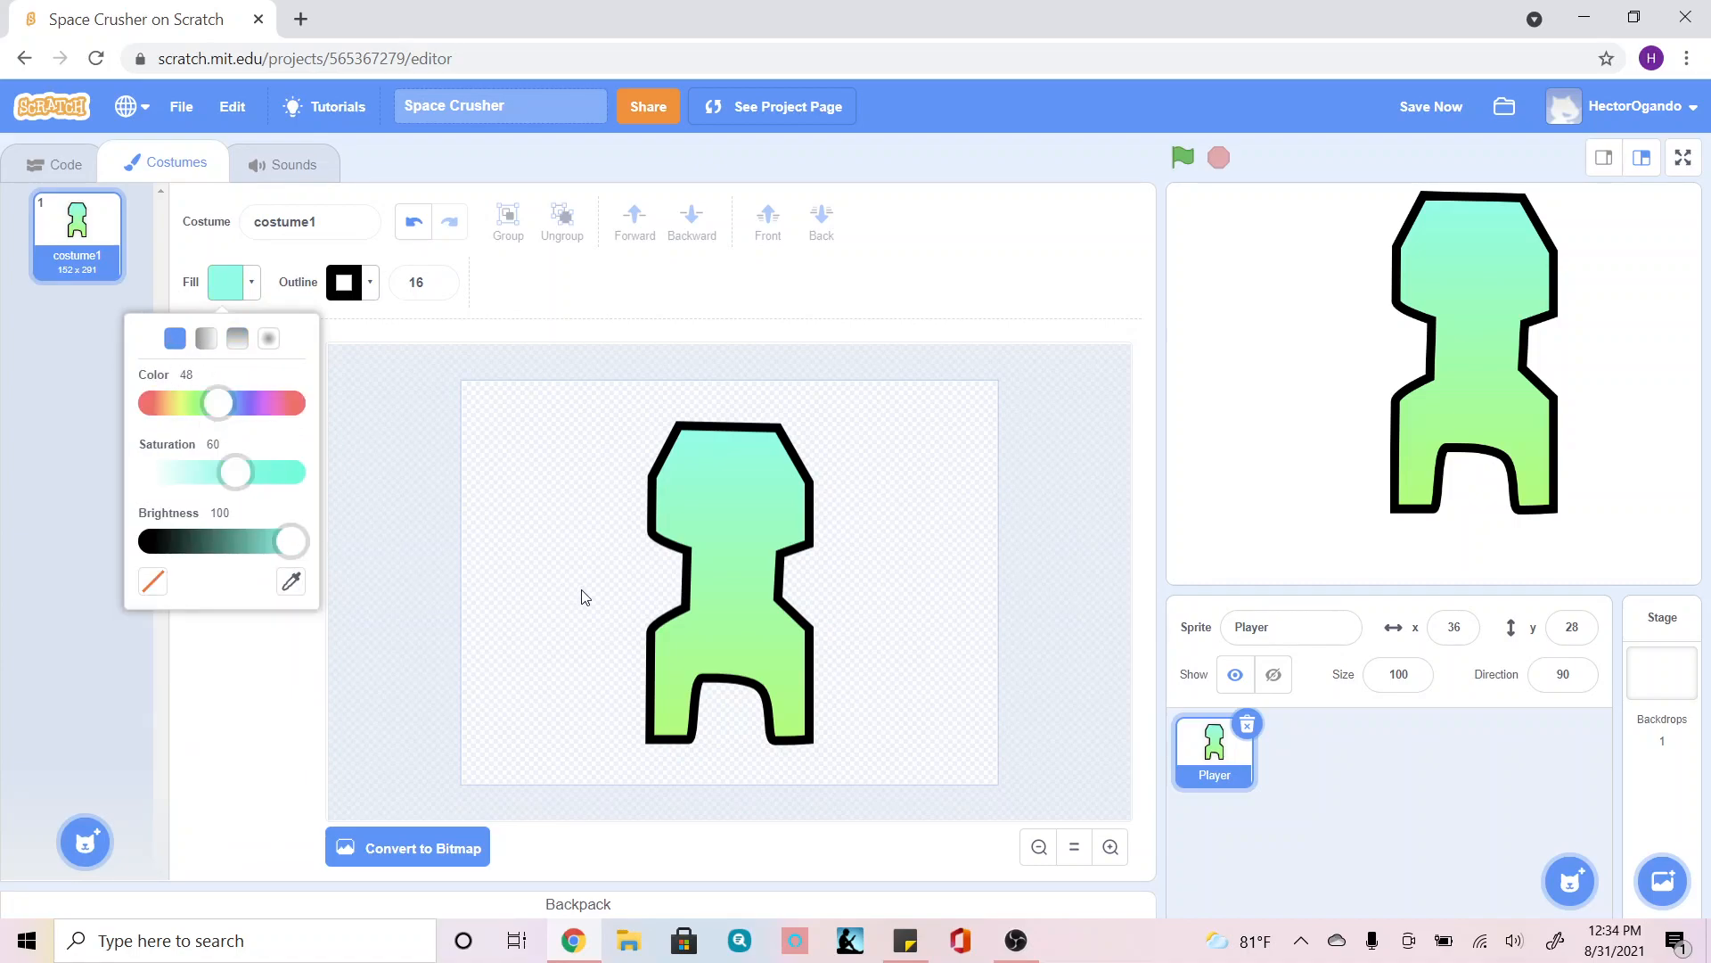
{"action": "left_click_drag", "start_coordinate": [602, 550], "coordinate": [688, 595]}
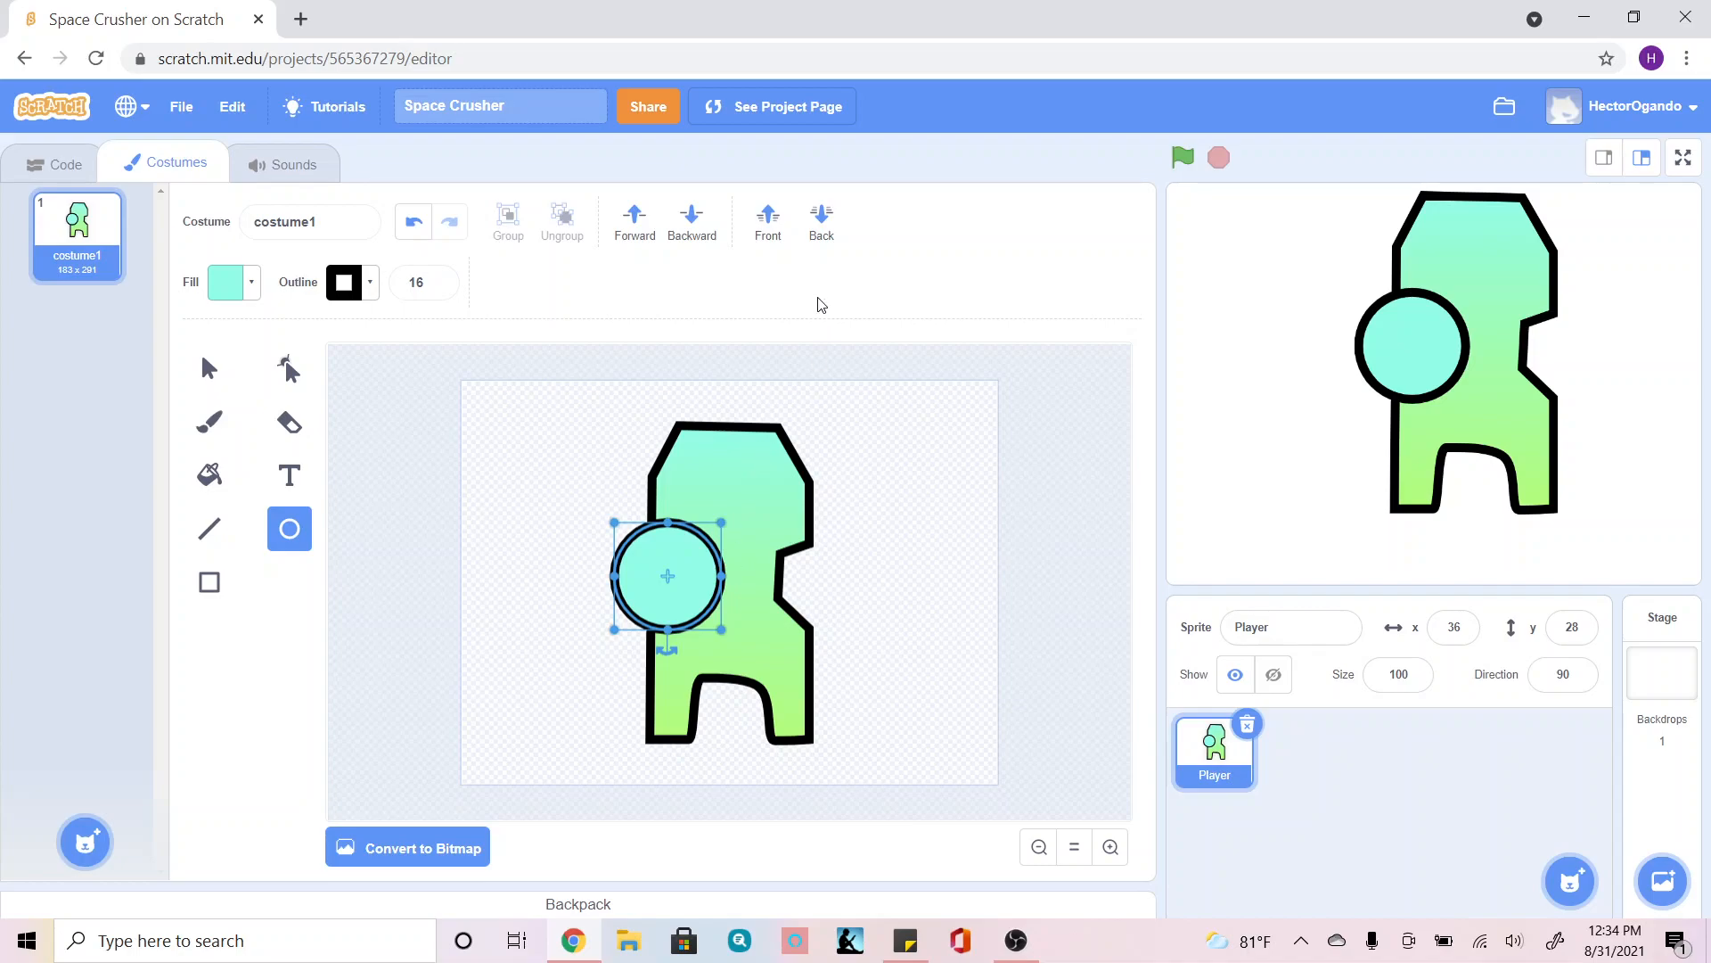
{"action": "left_click", "coordinate": [821, 223]}
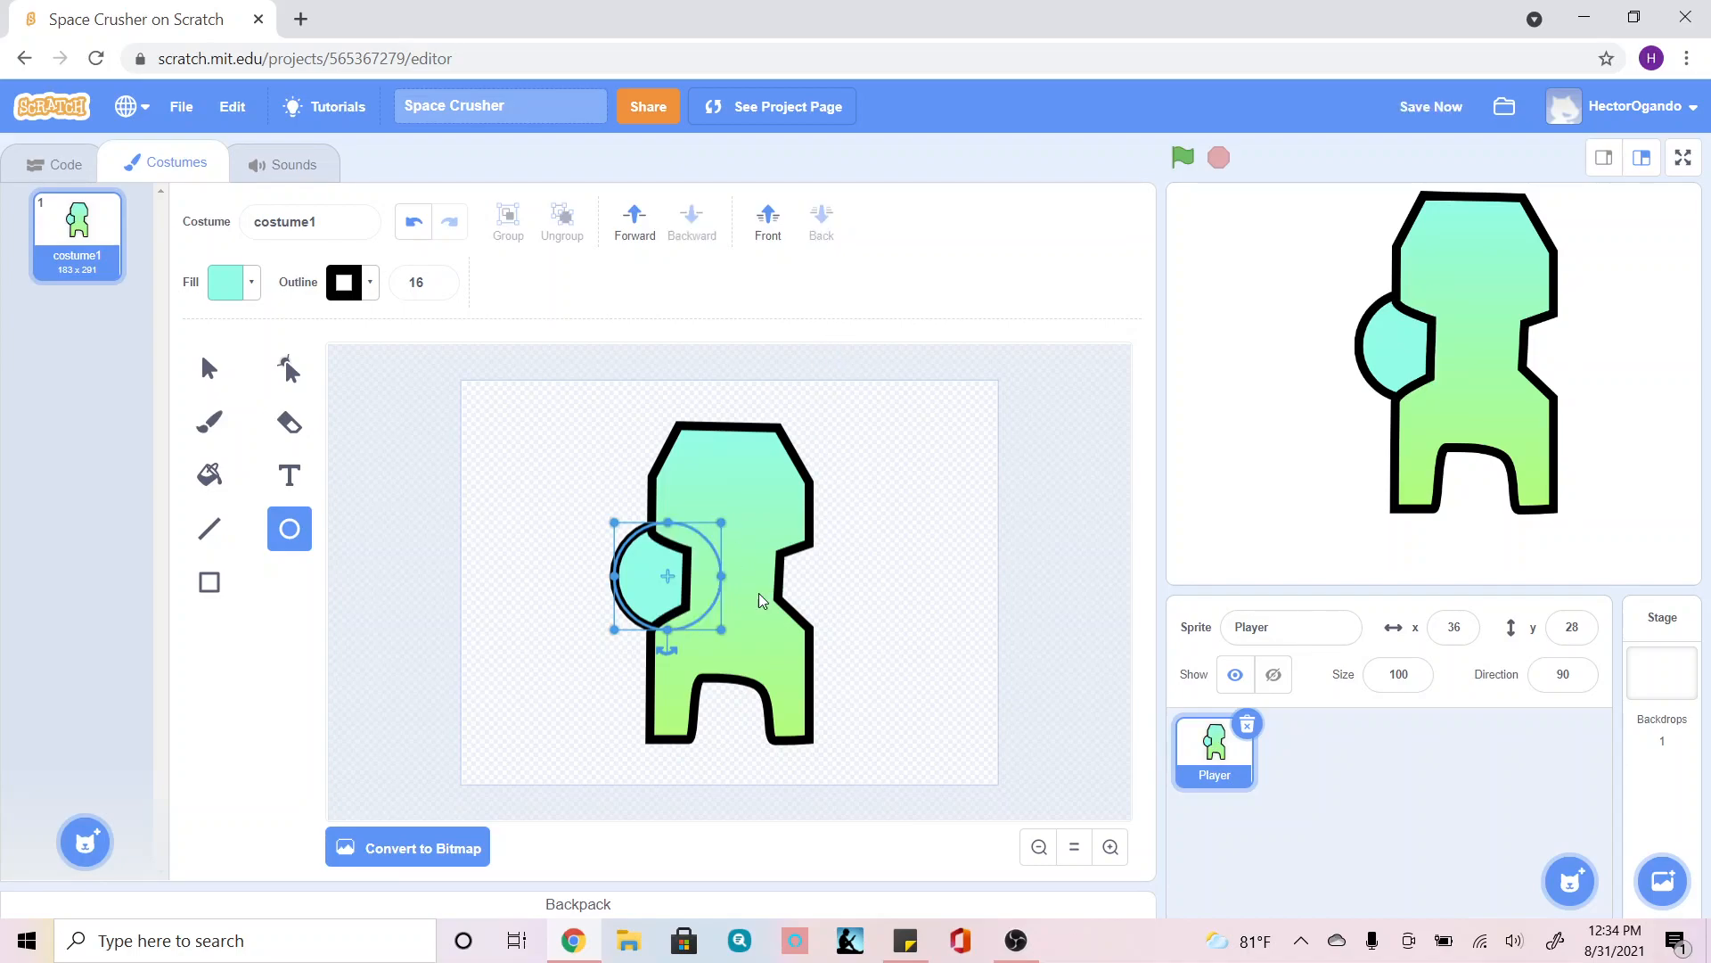
{"action": "left_click_drag", "start_coordinate": [651, 580], "coordinate": [650, 585]}
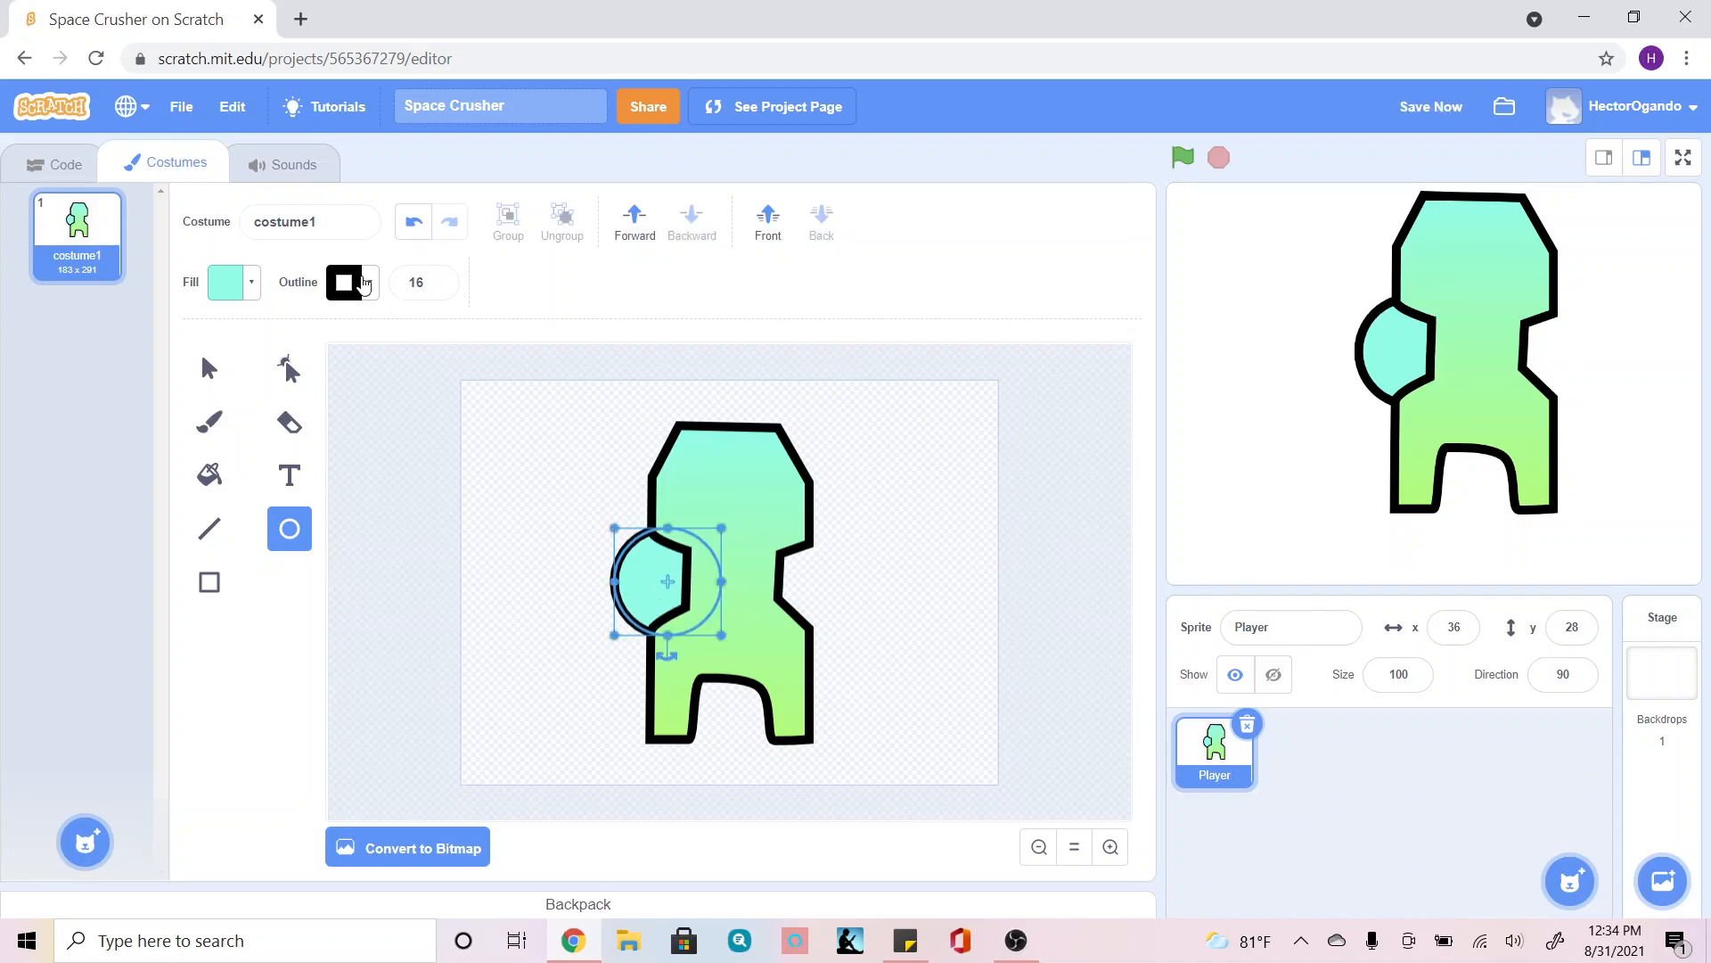
Copy the turquoise circle, place the duplicate over the body's right notch level with the first, and send it to the back.
{"action": "left_click", "coordinate": [209, 368]}
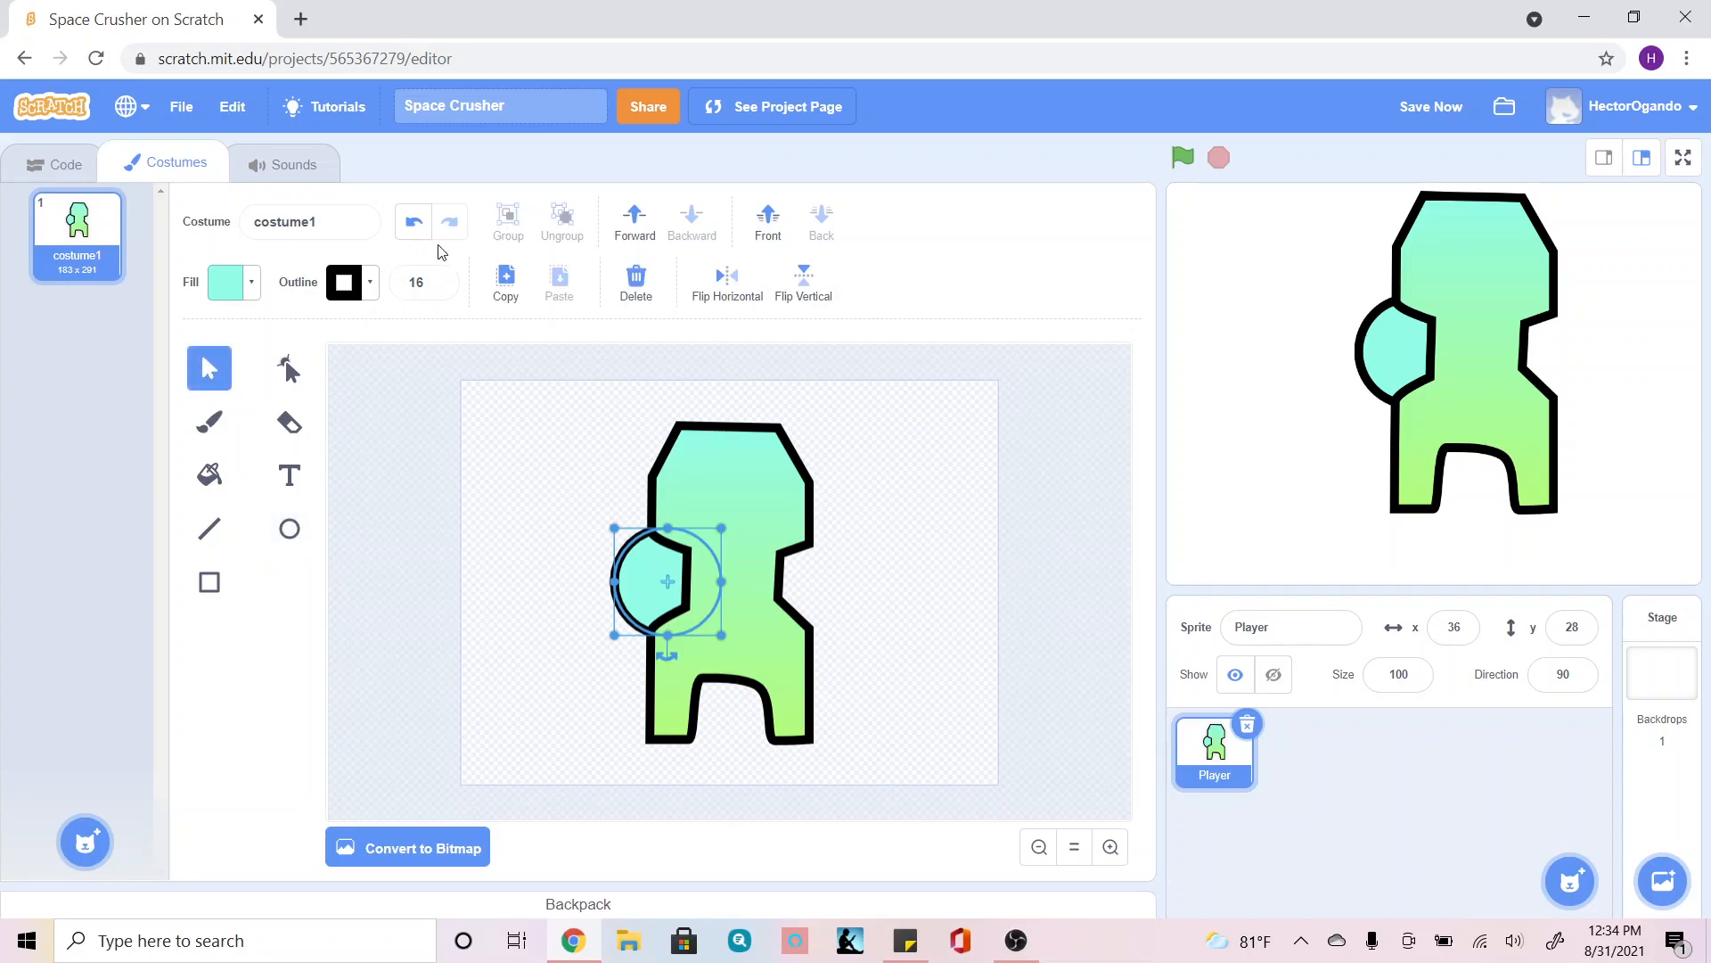
{"action": "left_click", "coordinate": [503, 279]}
{"action": "left_click", "coordinate": [561, 284]}
{"action": "left_click_drag", "start_coordinate": [693, 580], "coordinate": [811, 576]}
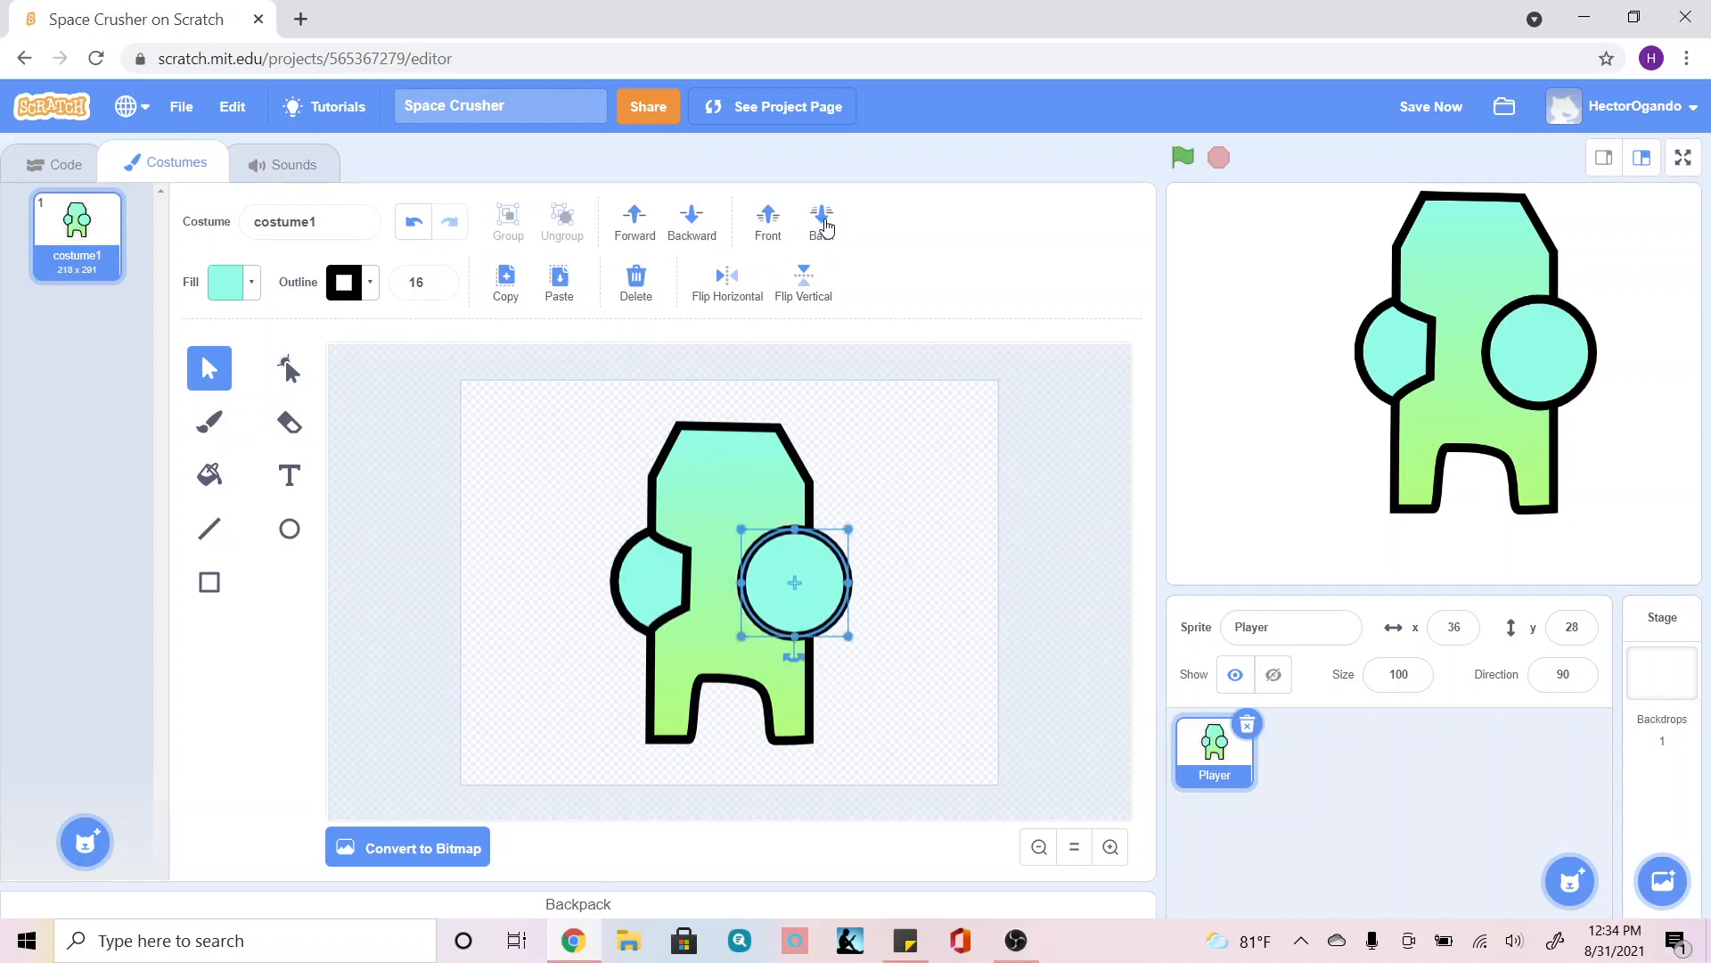
{"action": "left_click", "coordinate": [821, 221]}
{"action": "left_click", "coordinate": [943, 530]}
{"action": "left_click", "coordinate": [814, 571]}
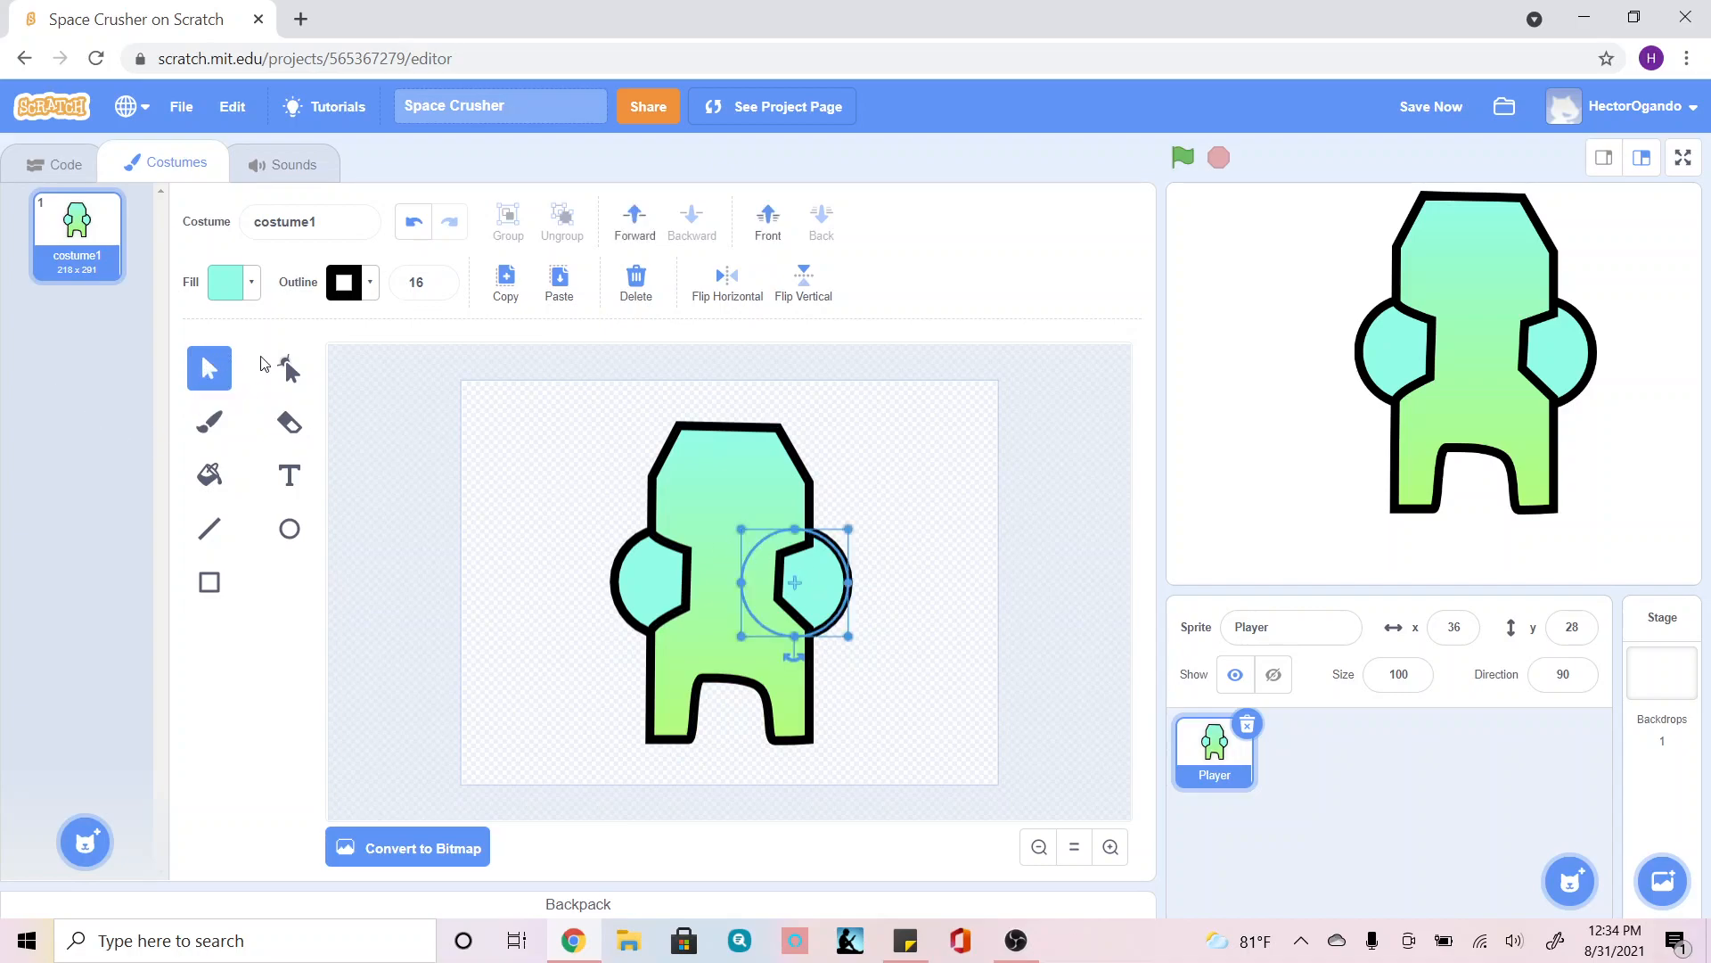
Paste another turquoise circle, move it onto the head and shrink it to fit inside.
{"action": "left_click", "coordinate": [572, 287]}
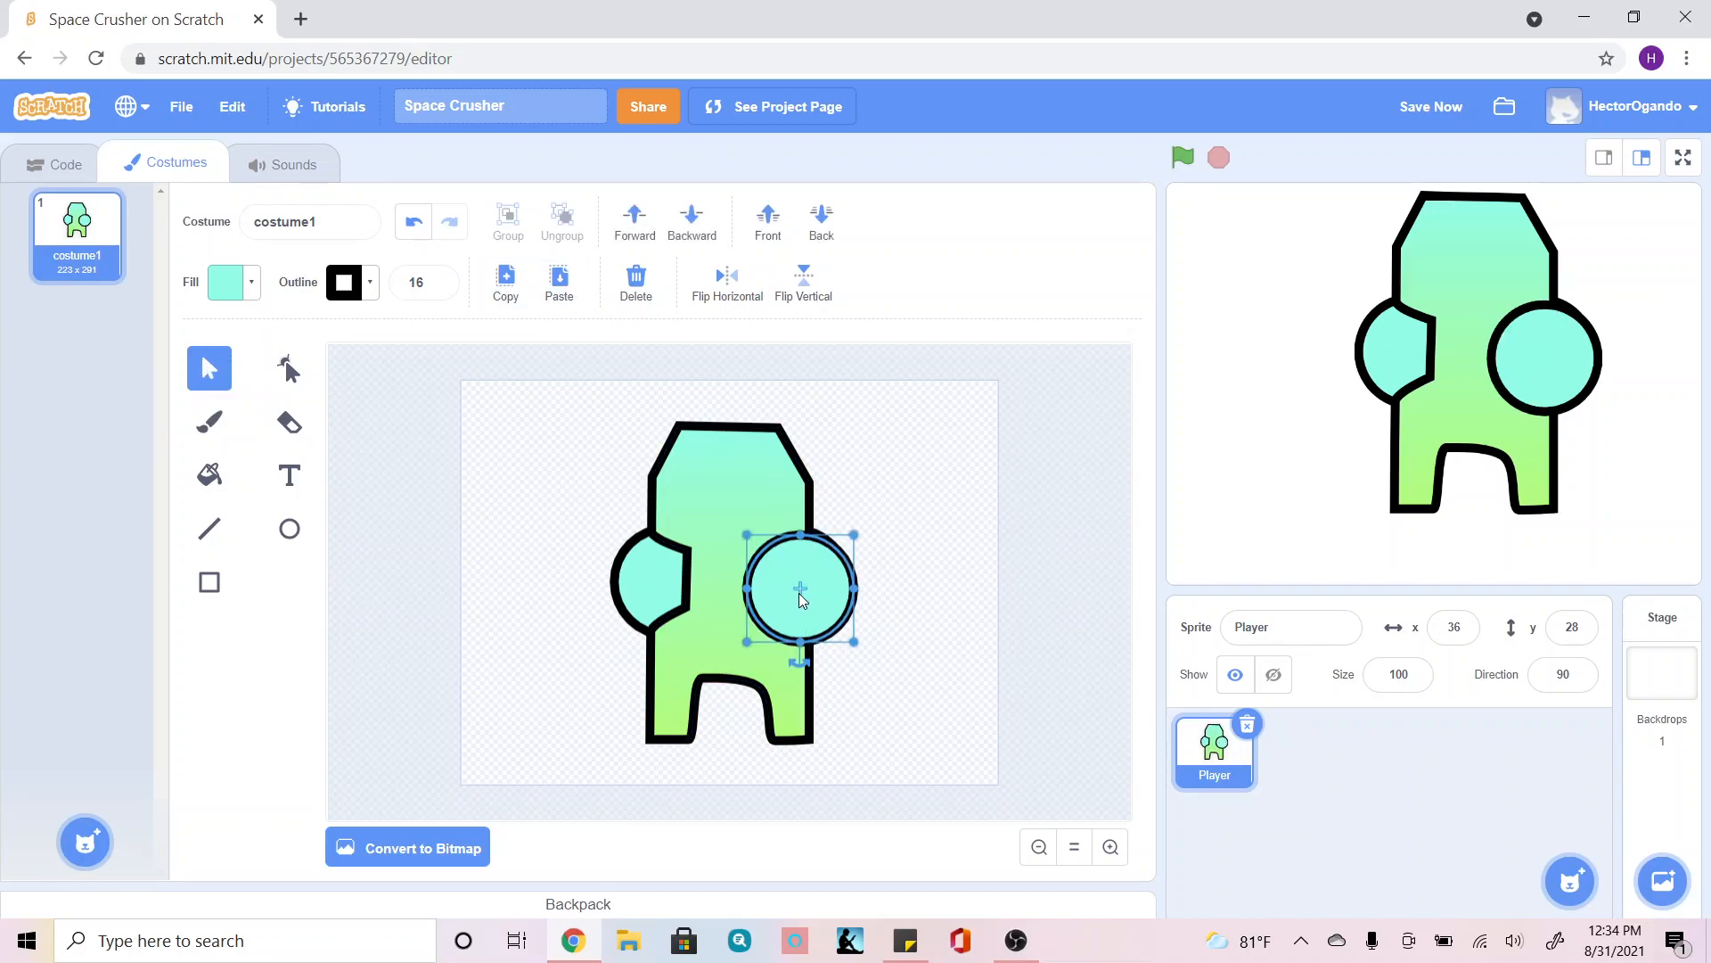
{"action": "left_click_drag", "start_coordinate": [798, 590], "coordinate": [724, 499]}
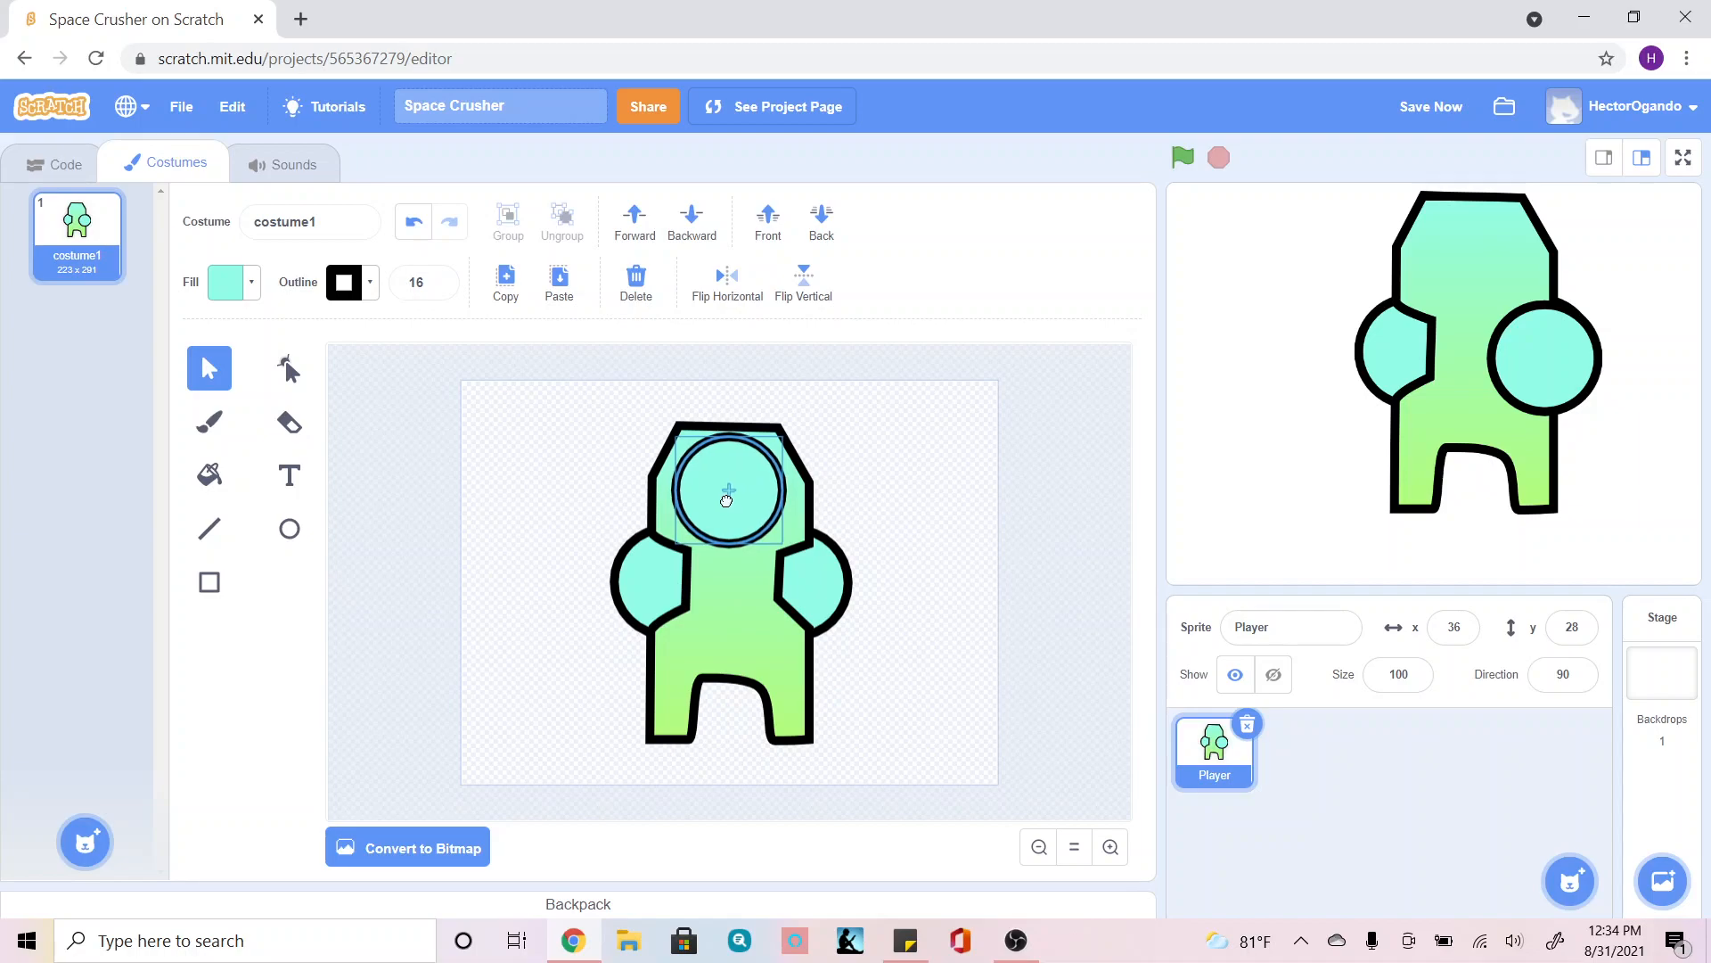
{"action": "left_click_drag", "start_coordinate": [781, 436], "coordinate": [747, 482]}
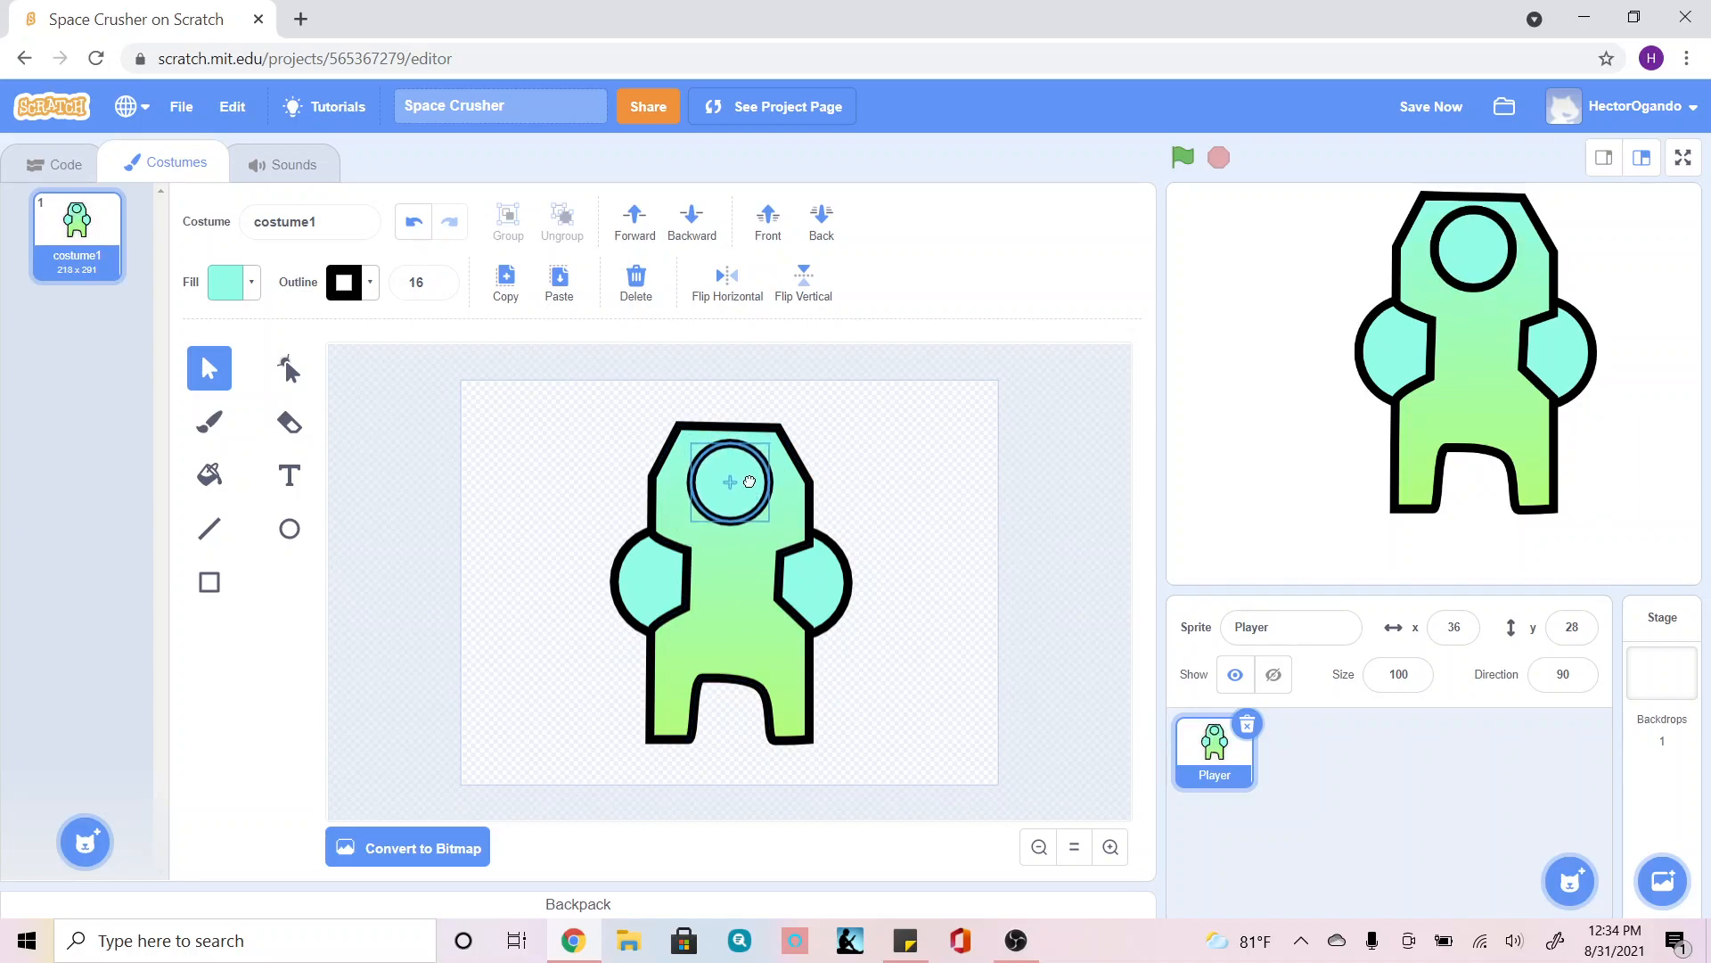
Paste another circle between the legs, reshape its top point upward into a teardrop and center it on the body.
{"action": "left_click", "coordinate": [559, 278]}
{"action": "left_click_drag", "start_coordinate": [793, 630], "coordinate": [725, 754]}
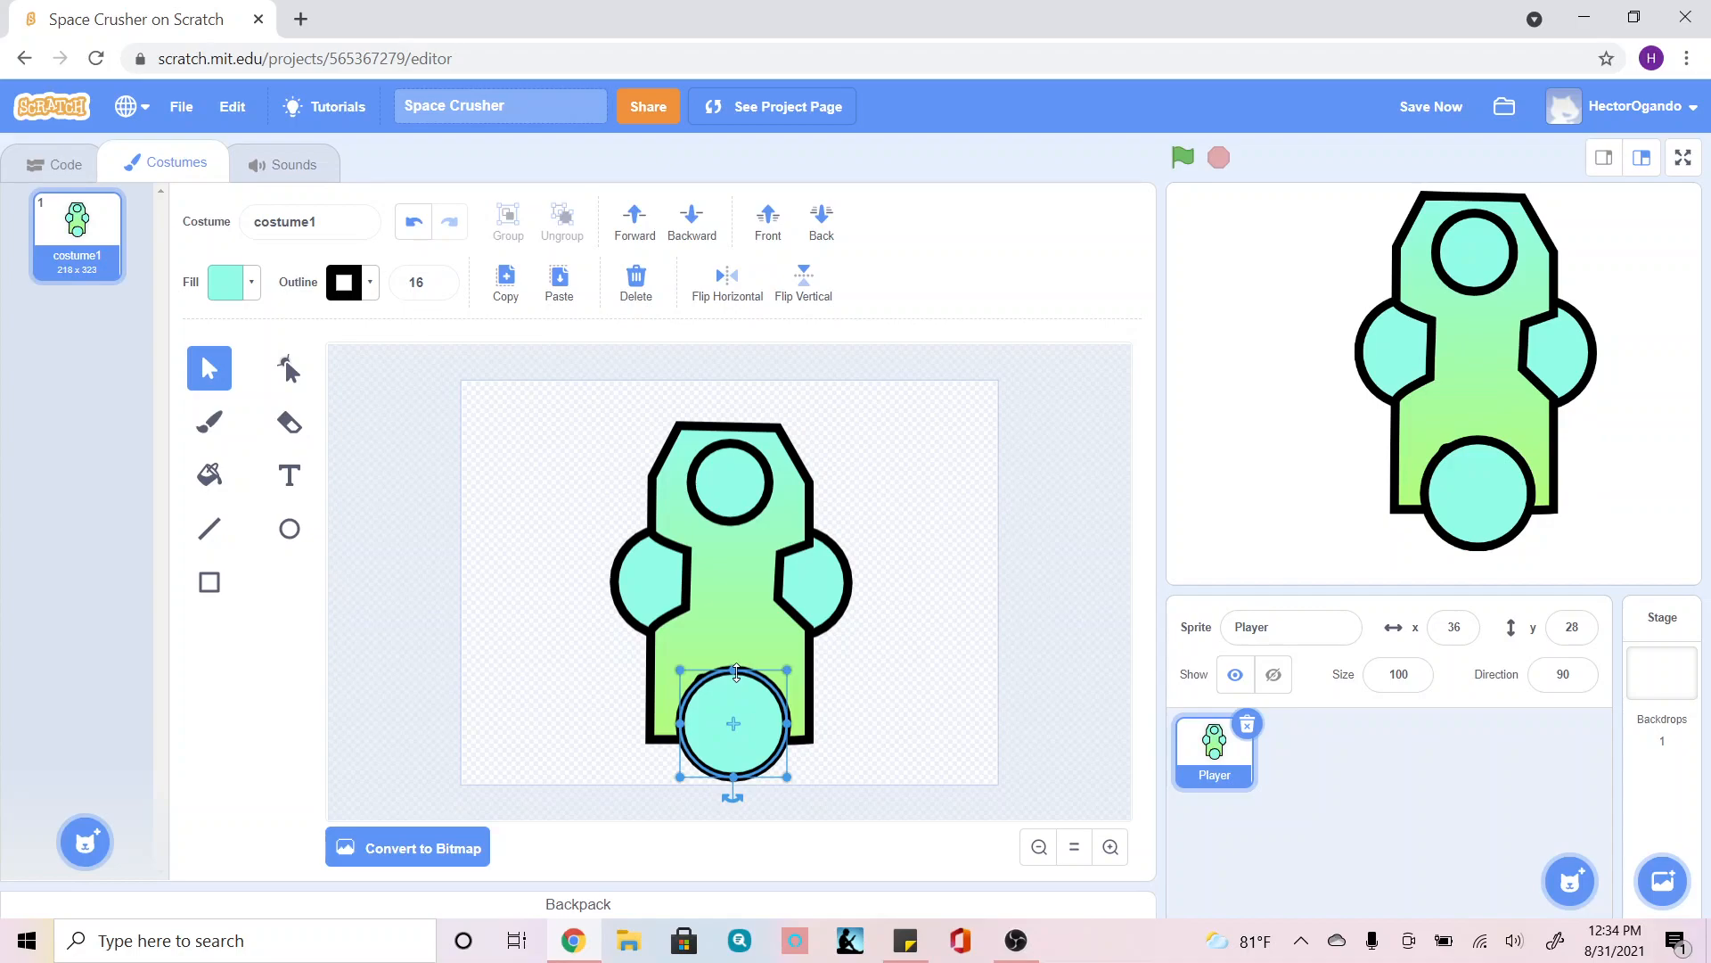
{"action": "left_click", "coordinate": [287, 370]}
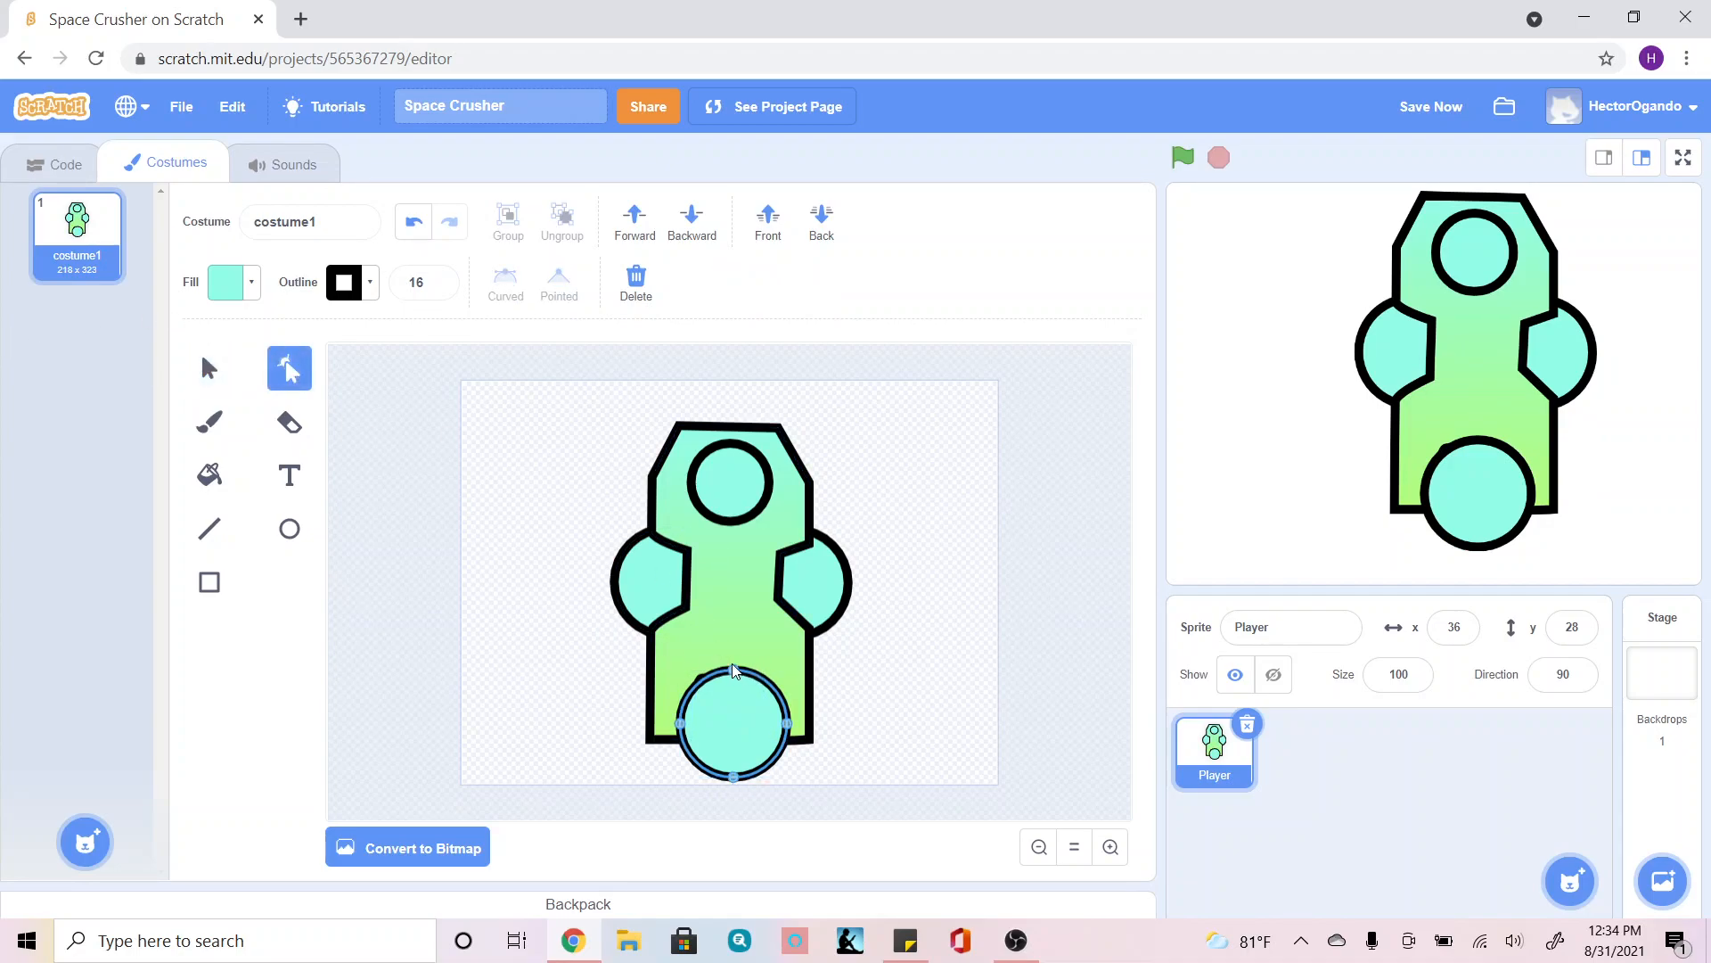
{"action": "left_click_drag", "start_coordinate": [735, 666], "coordinate": [735, 610]}
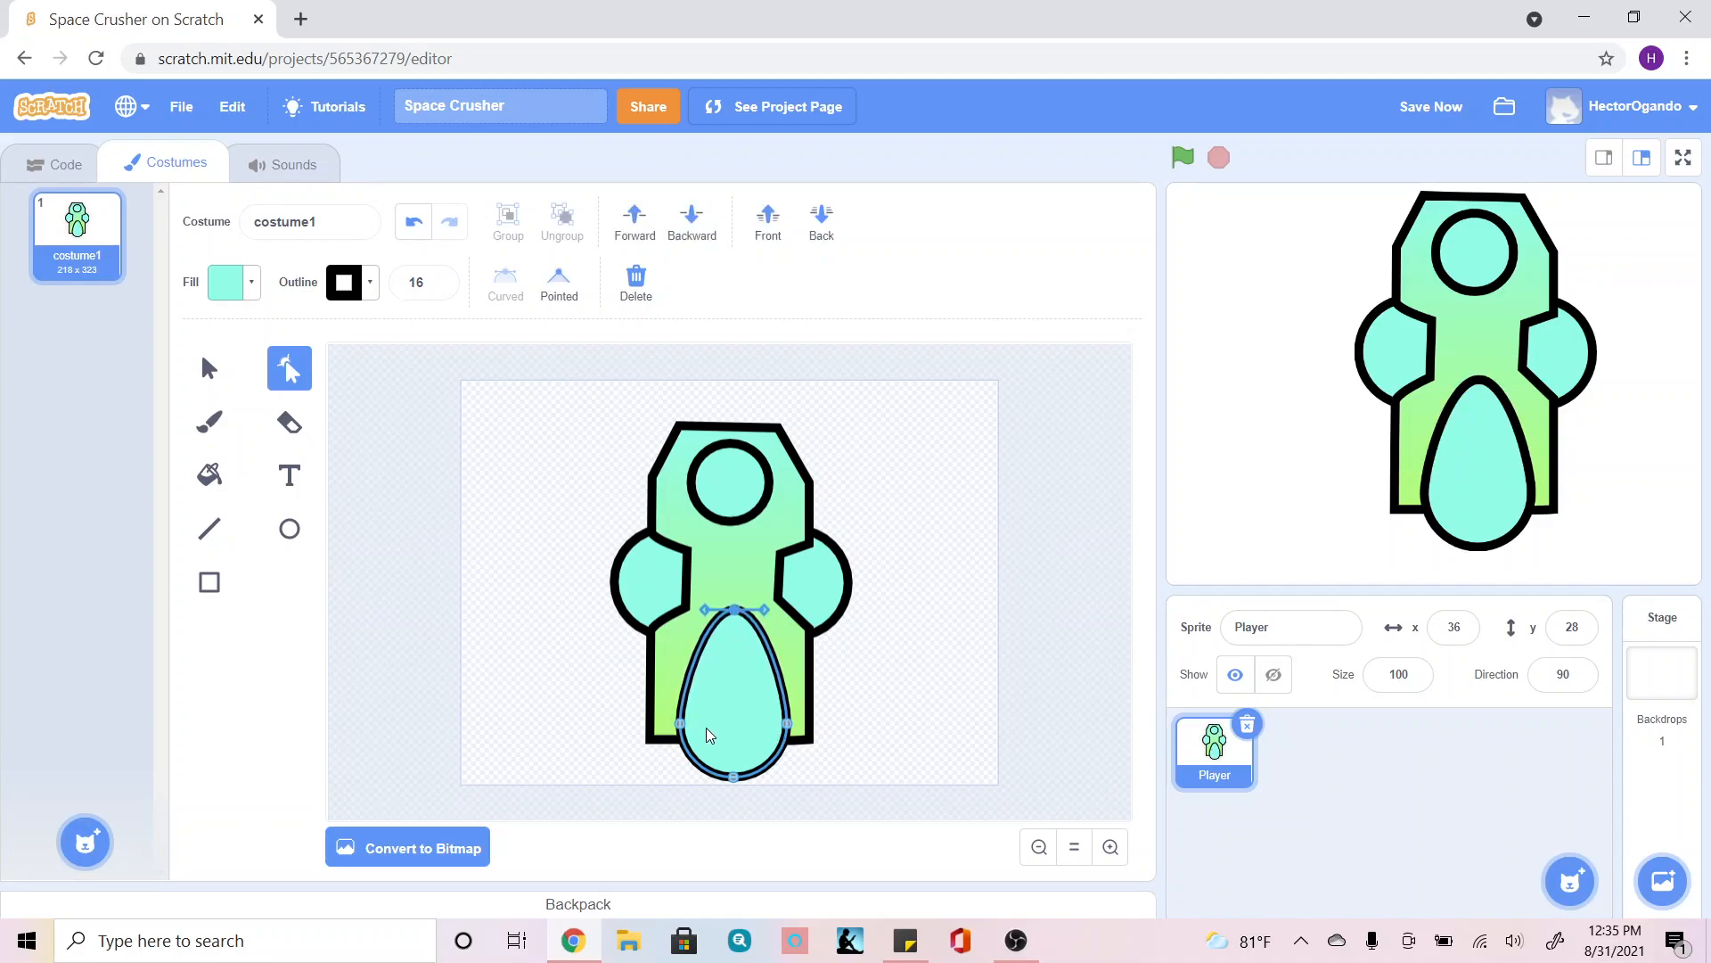
{"action": "left_click", "coordinate": [210, 368]}
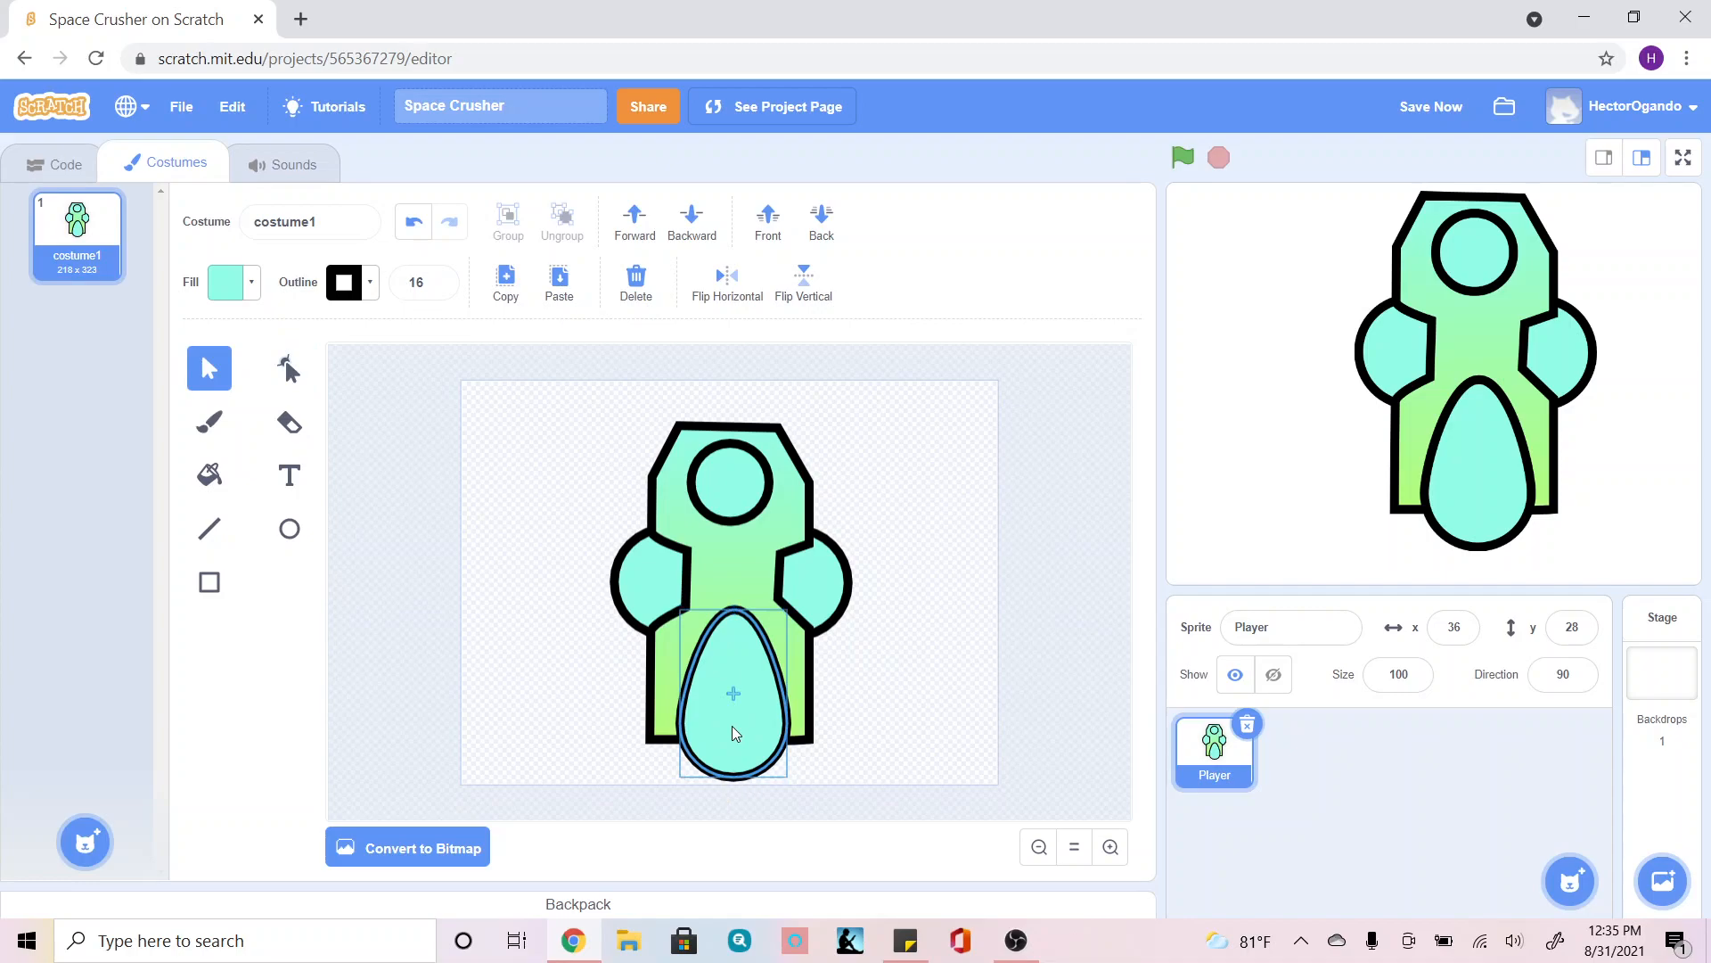
{"action": "left_click_drag", "start_coordinate": [731, 726], "coordinate": [729, 720]}
{"action": "left_click", "coordinate": [912, 738]}
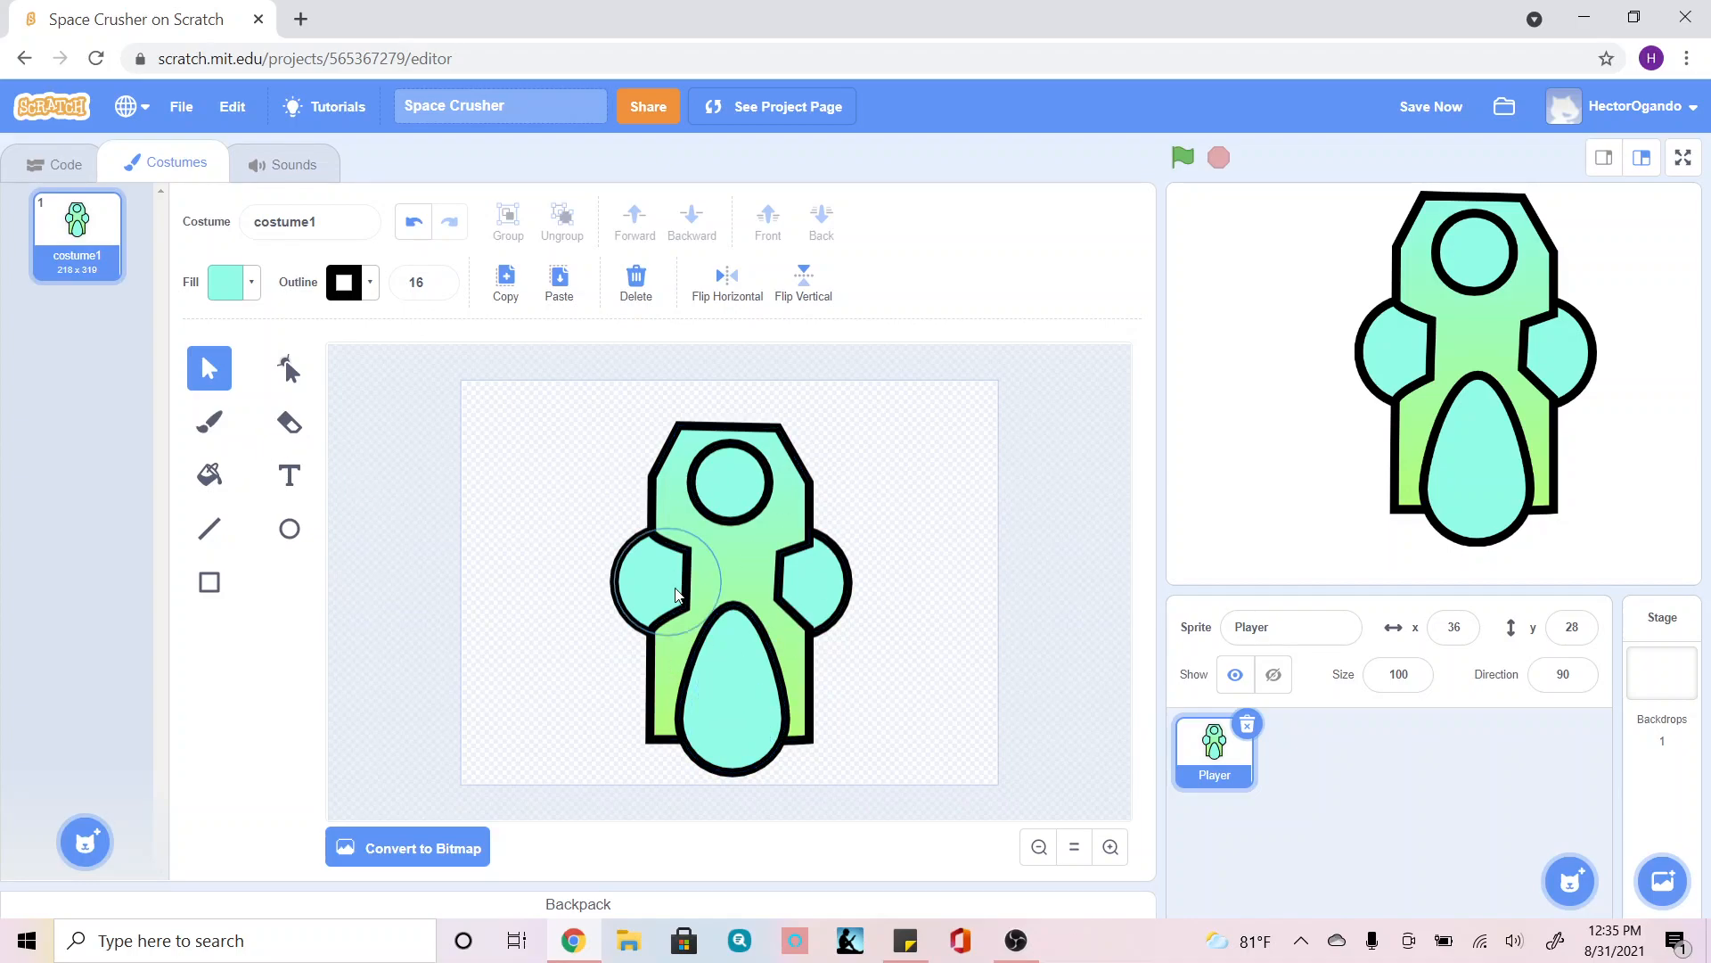
Paint wavy black stripes across both side circles with the brush at size 11.
{"action": "left_click", "coordinate": [211, 426]}
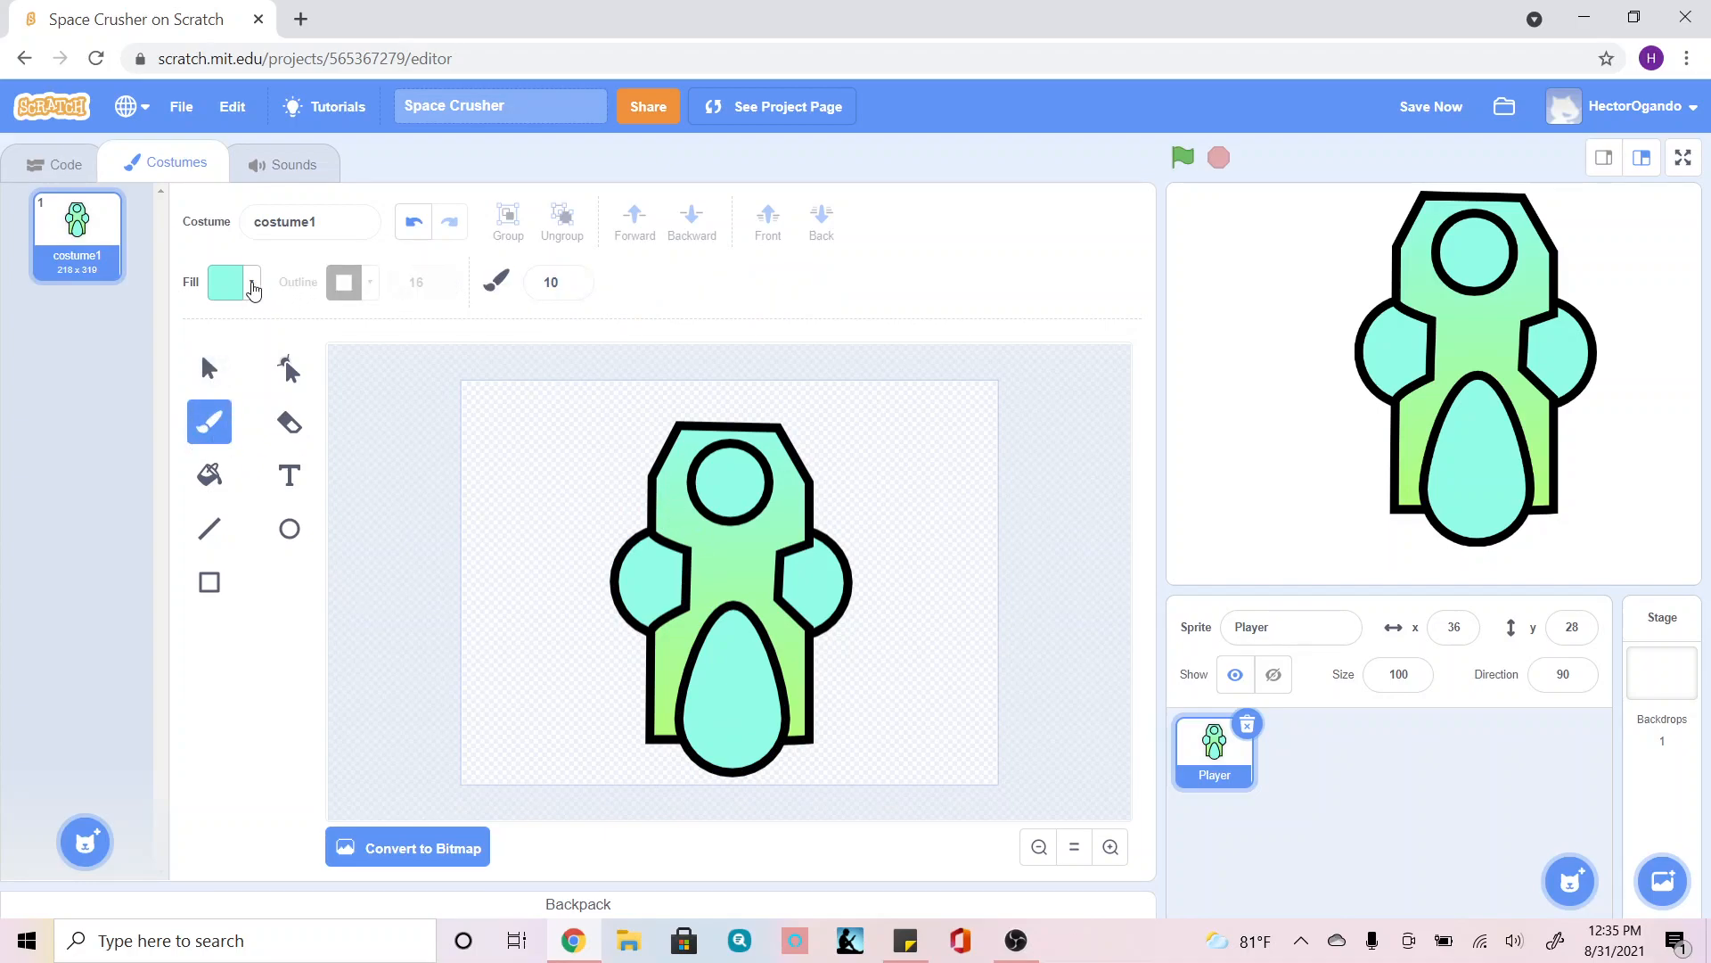
{"action": "left_click", "coordinate": [253, 285]}
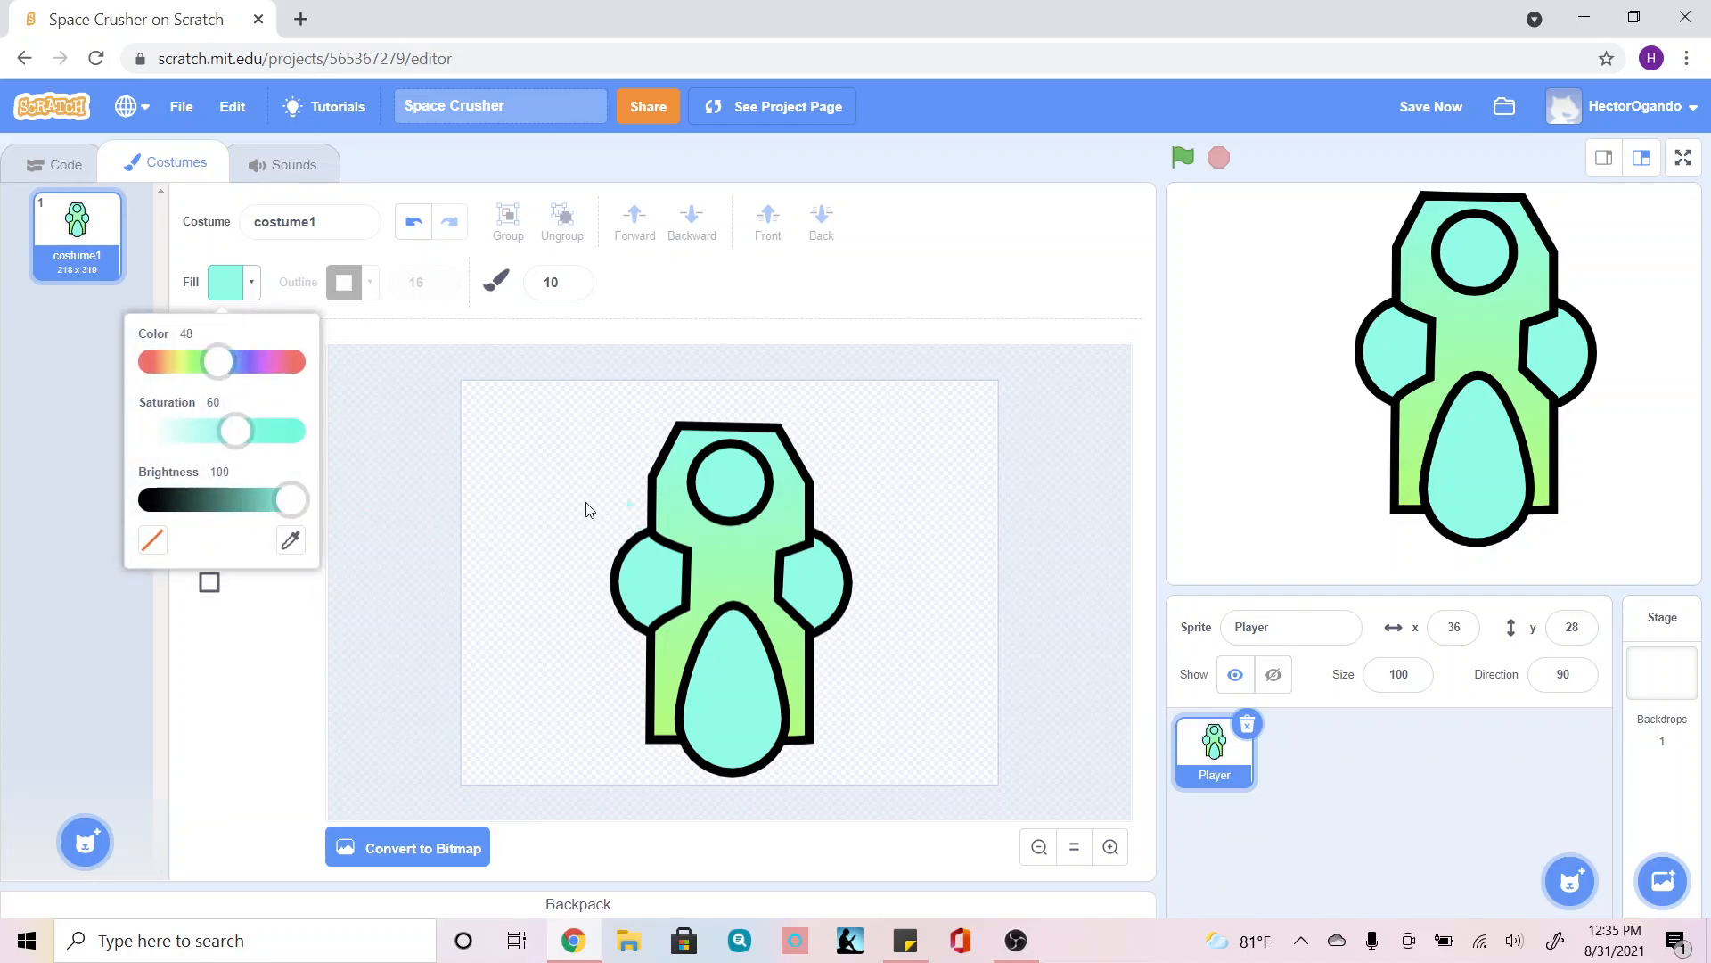
{"action": "left_click_drag", "start_coordinate": [290, 500], "coordinate": [125, 508]}
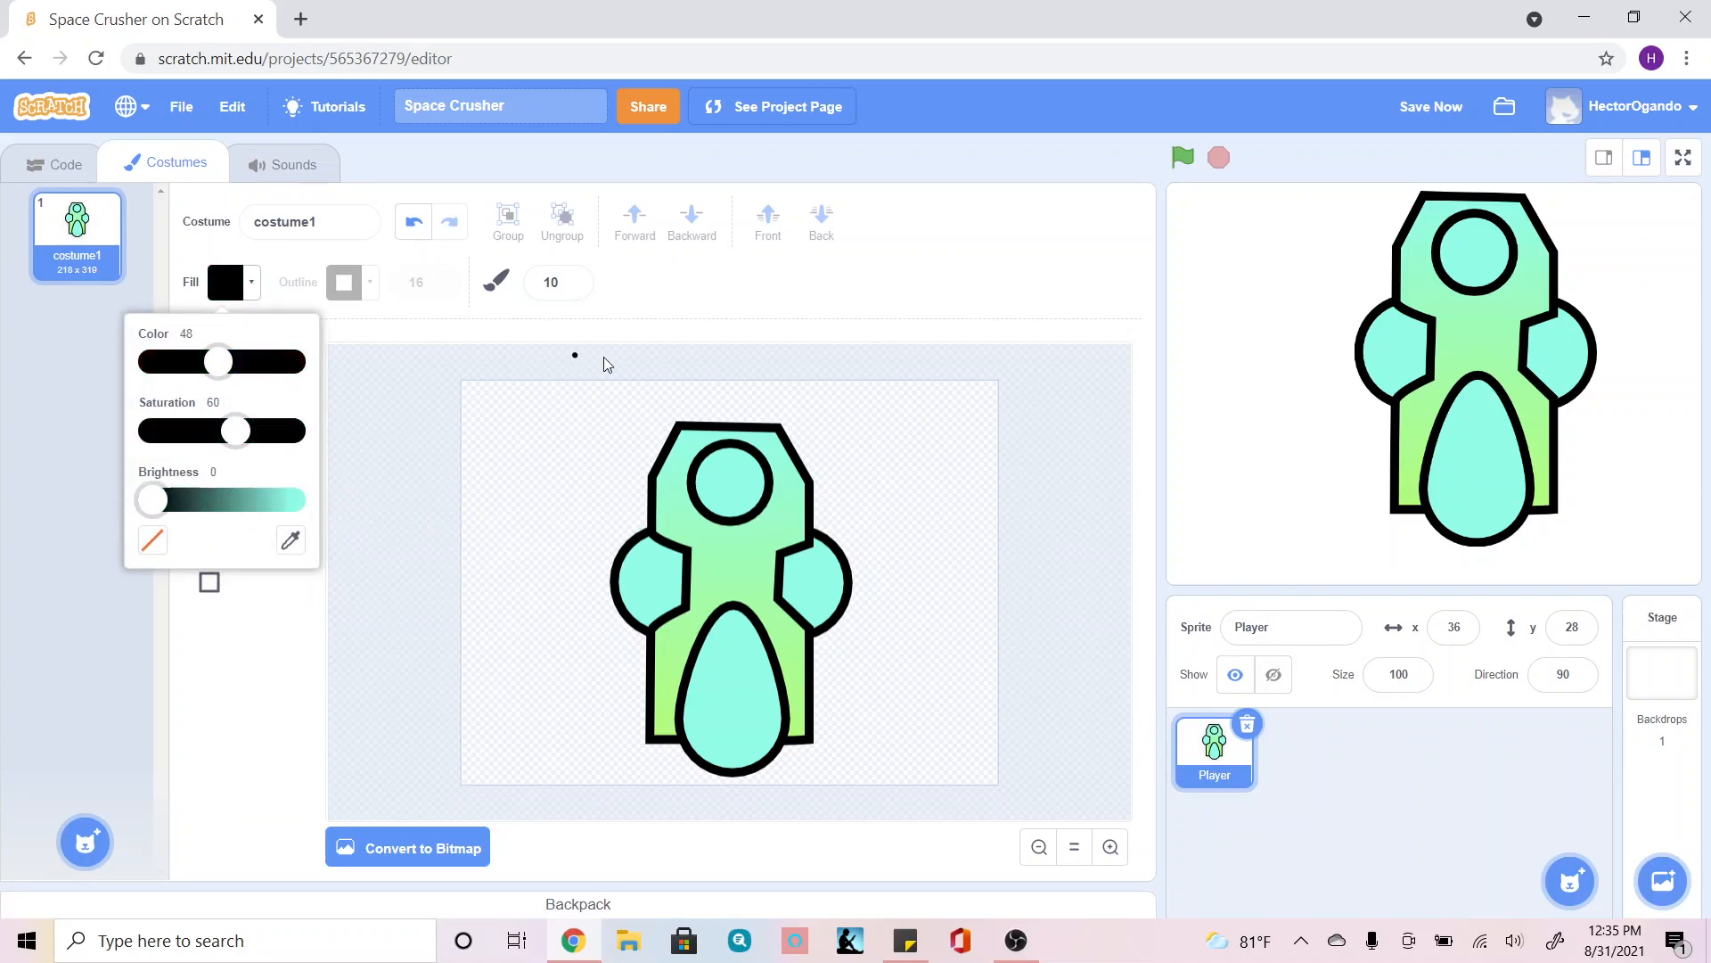
{"action": "left_click", "coordinate": [572, 279]}
{"action": "left_click", "coordinate": [572, 279]}
{"action": "left_click", "coordinate": [573, 286]}
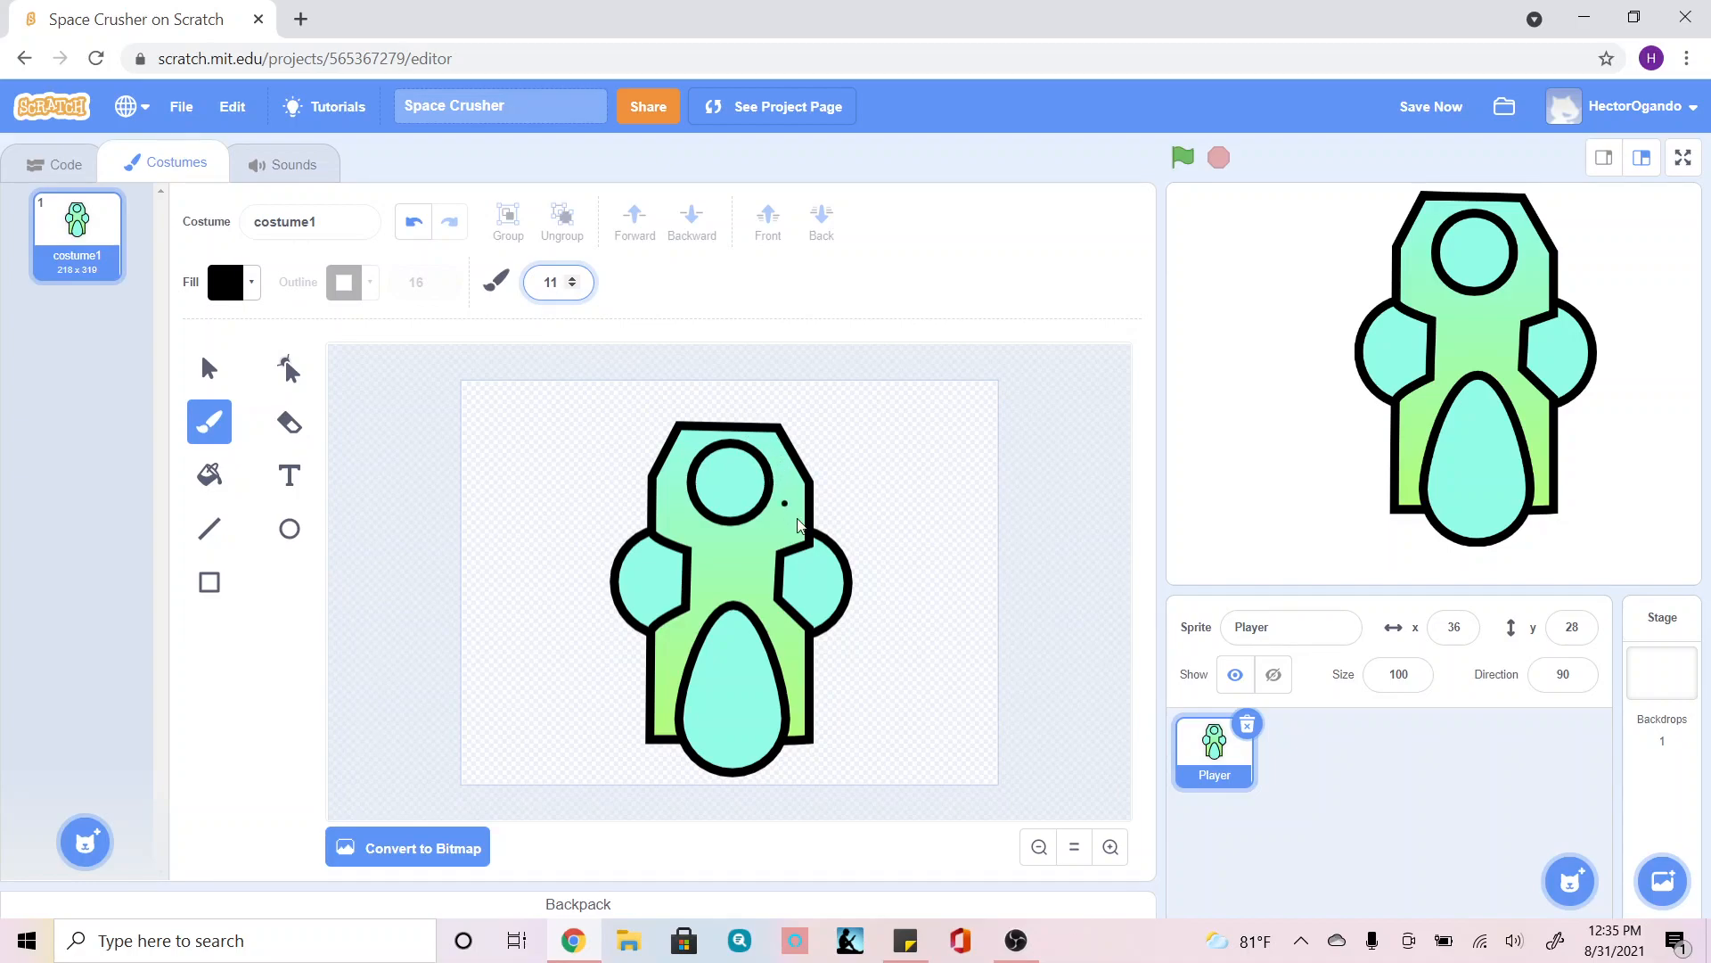
{"action": "mouse_move", "coordinate": [785, 560]}
{"action": "left_mouse_down"}
{"action": "mouse_move", "coordinate": [844, 571]}
{"action": "mouse_move", "coordinate": [834, 621]}
{"action": "left_mouse_up"}
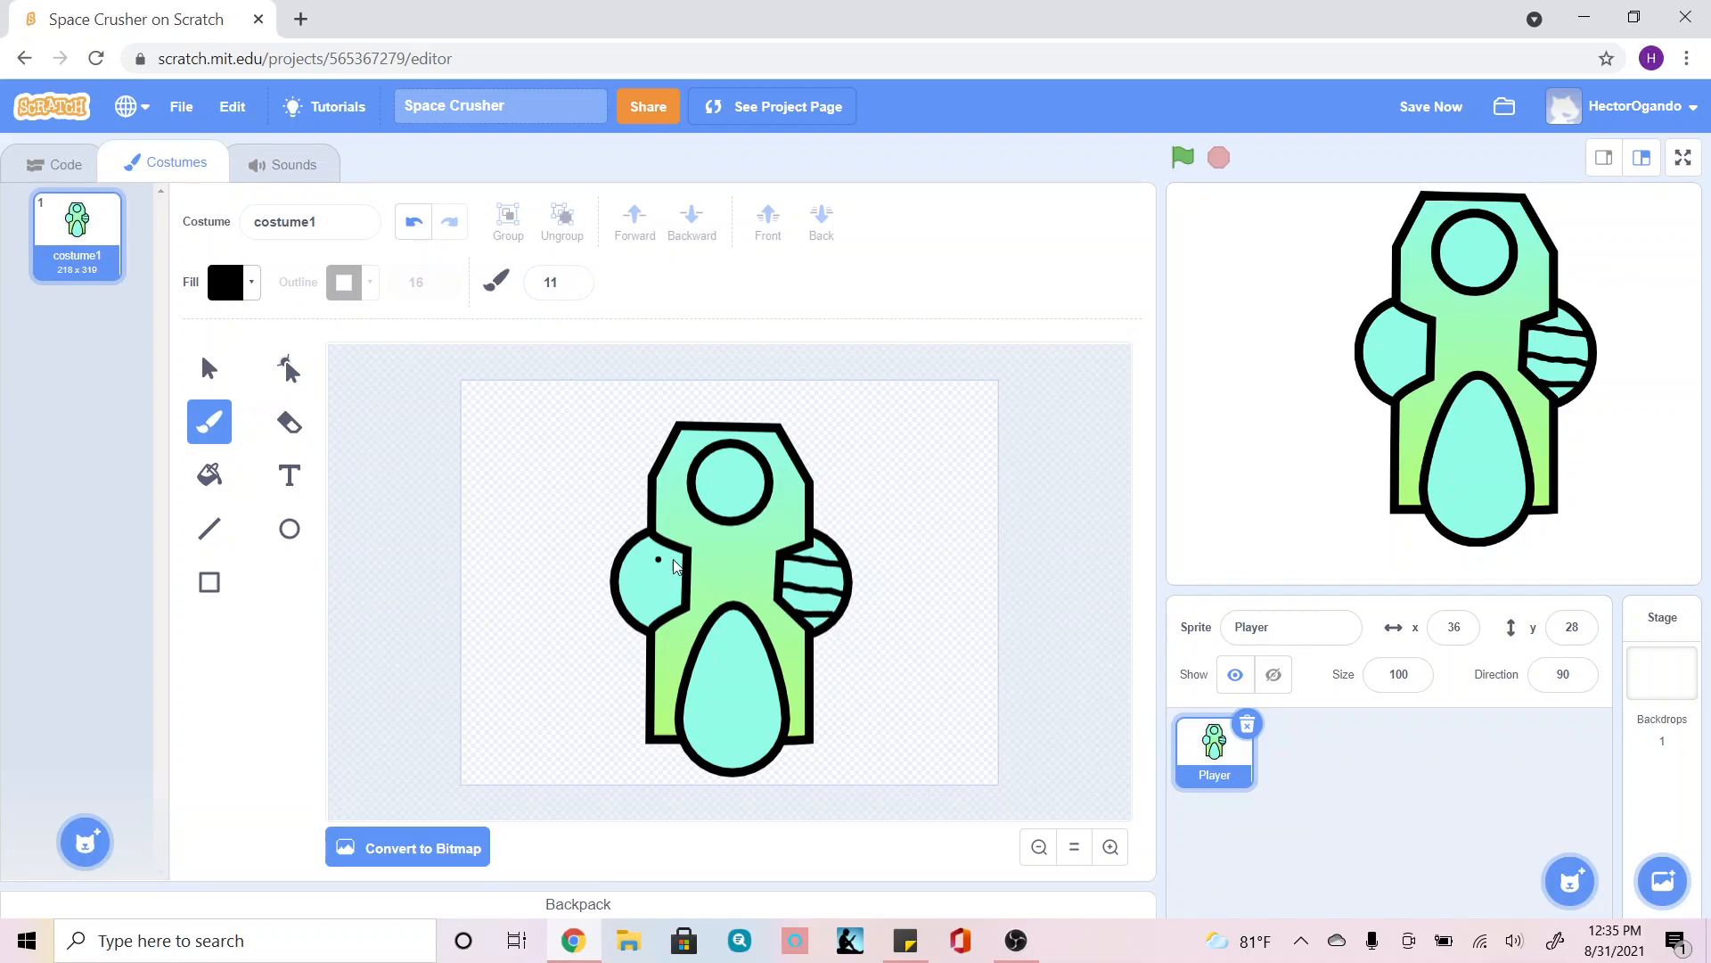
{"action": "mouse_move", "coordinate": [694, 559]}
{"action": "left_mouse_down"}
{"action": "mouse_move", "coordinate": [627, 570]}
{"action": "mouse_move", "coordinate": [670, 581]}
{"action": "mouse_move", "coordinate": [625, 604]}
{"action": "left_mouse_up"}
Paint white highlight strokes on the head circle, the lower right leg and the left side of the head.
{"action": "left_click", "coordinate": [239, 283]}
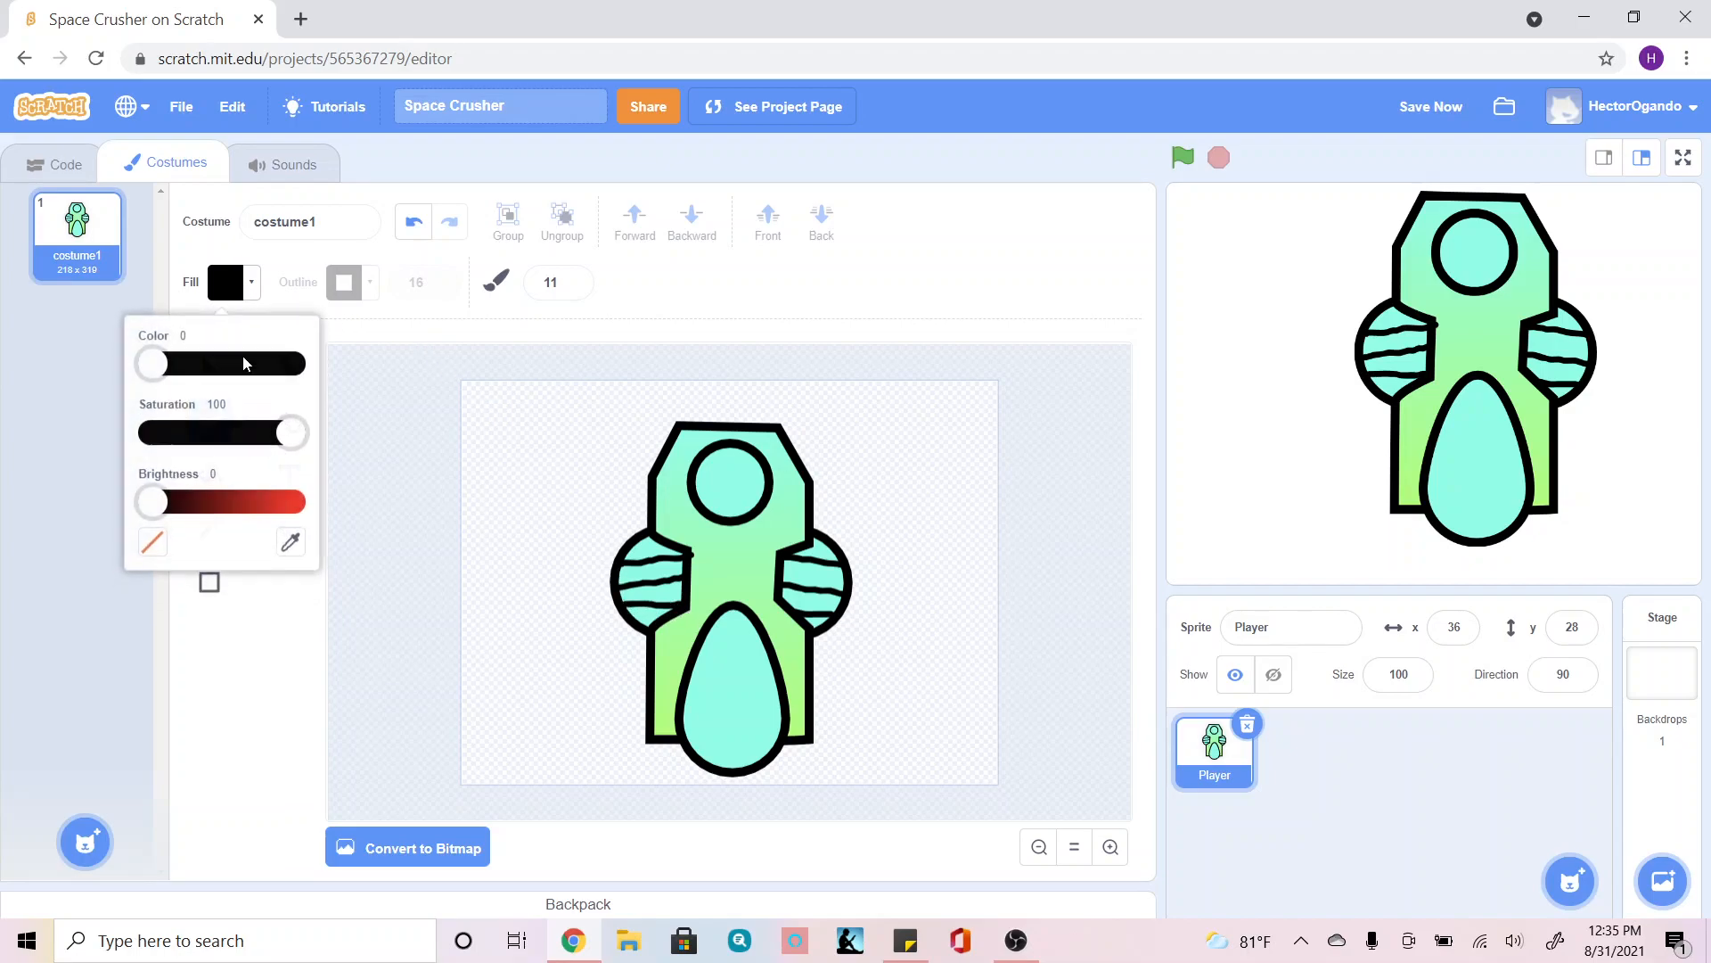
{"action": "left_click_drag", "start_coordinate": [164, 504], "coordinate": [323, 500]}
{"action": "left_click", "coordinate": [152, 431]}
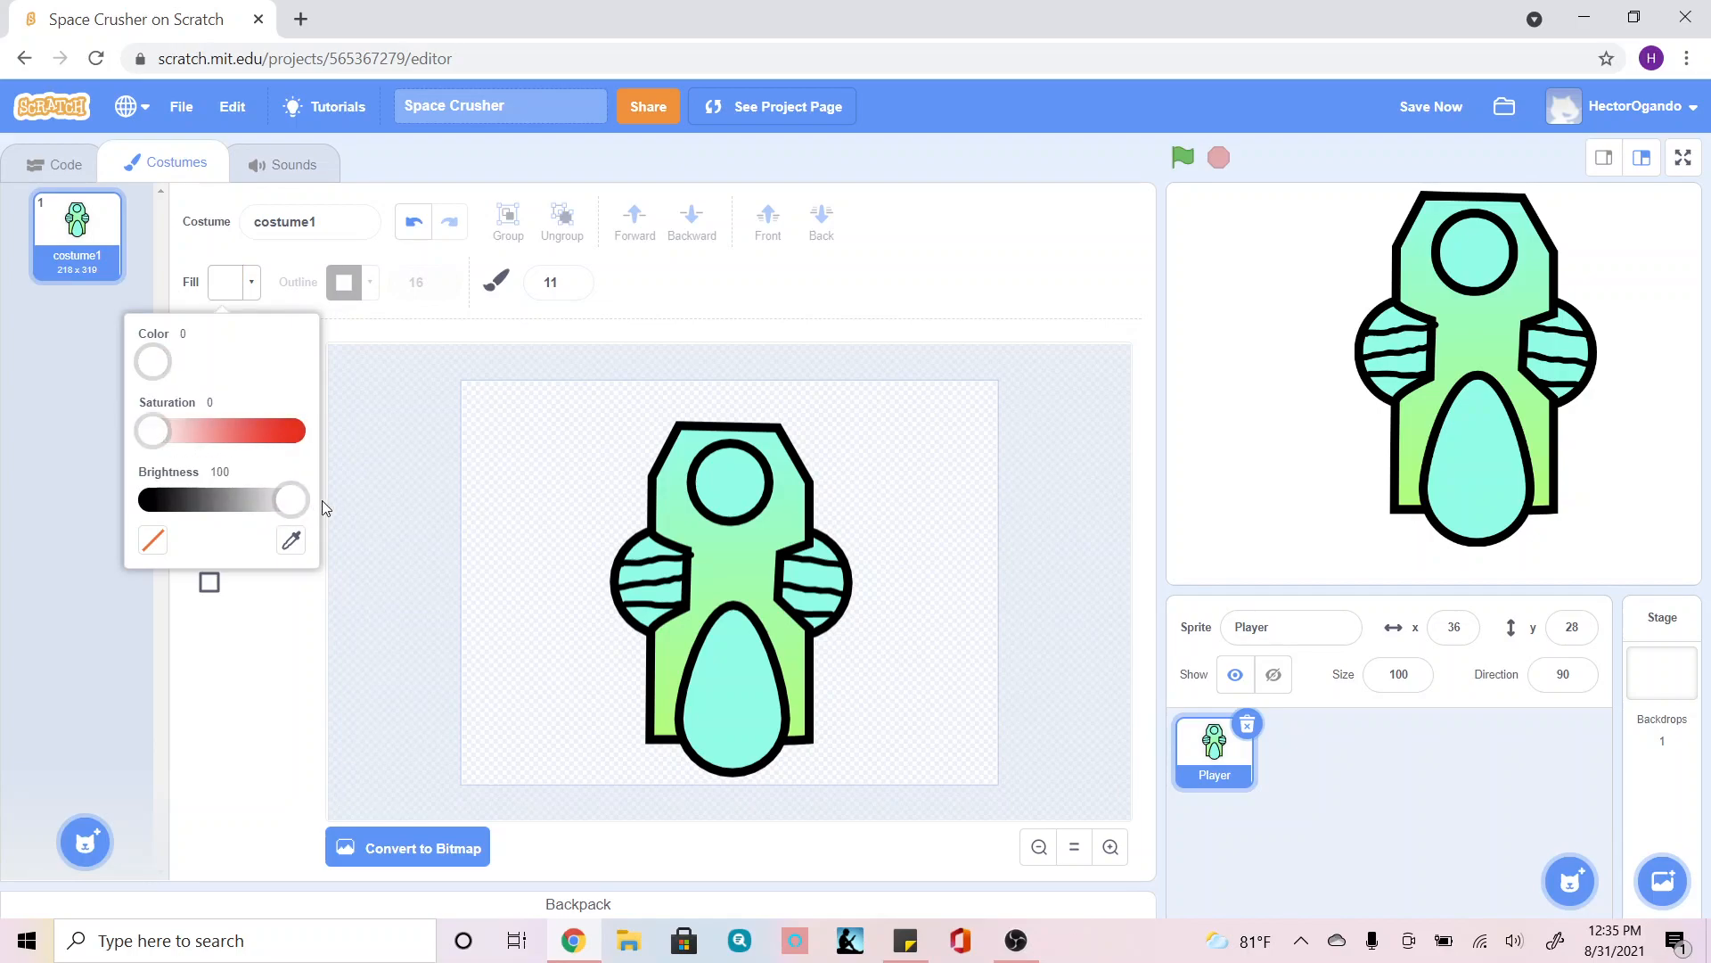
{"action": "left_click", "coordinate": [746, 472]}
{"action": "left_click_drag", "start_coordinate": [747, 482], "coordinate": [742, 510]}
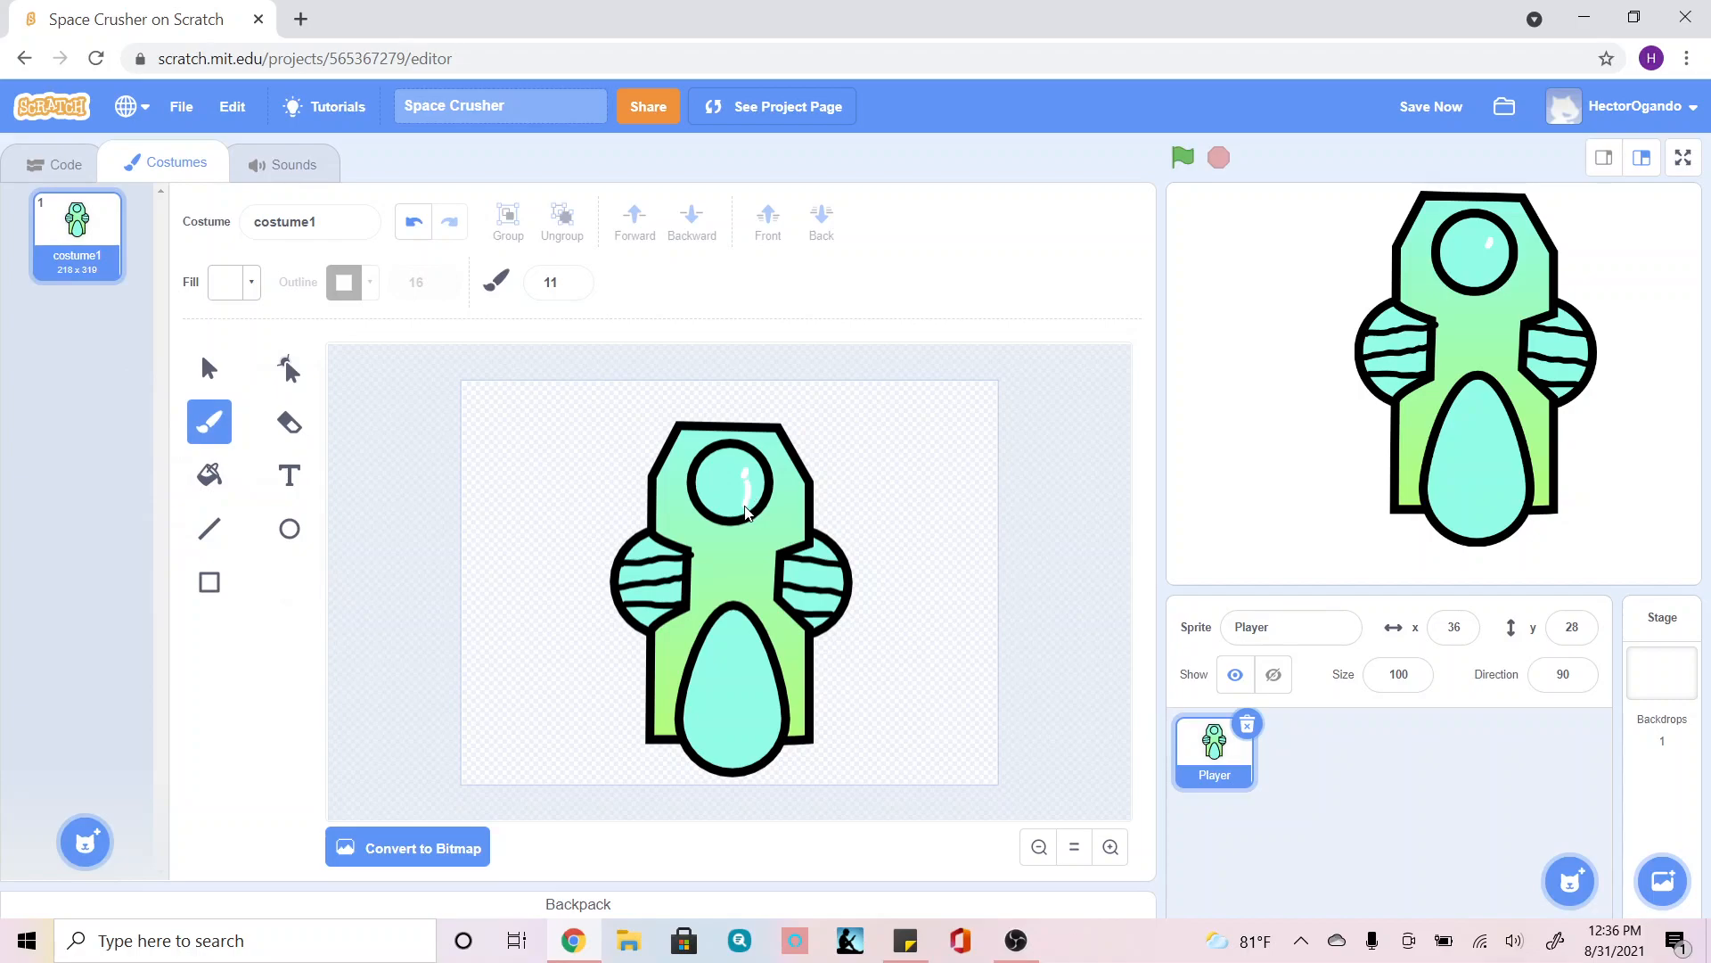
{"action": "left_click_drag", "start_coordinate": [800, 729], "coordinate": [800, 688]}
{"action": "left_click_drag", "start_coordinate": [666, 518], "coordinate": [699, 538]}
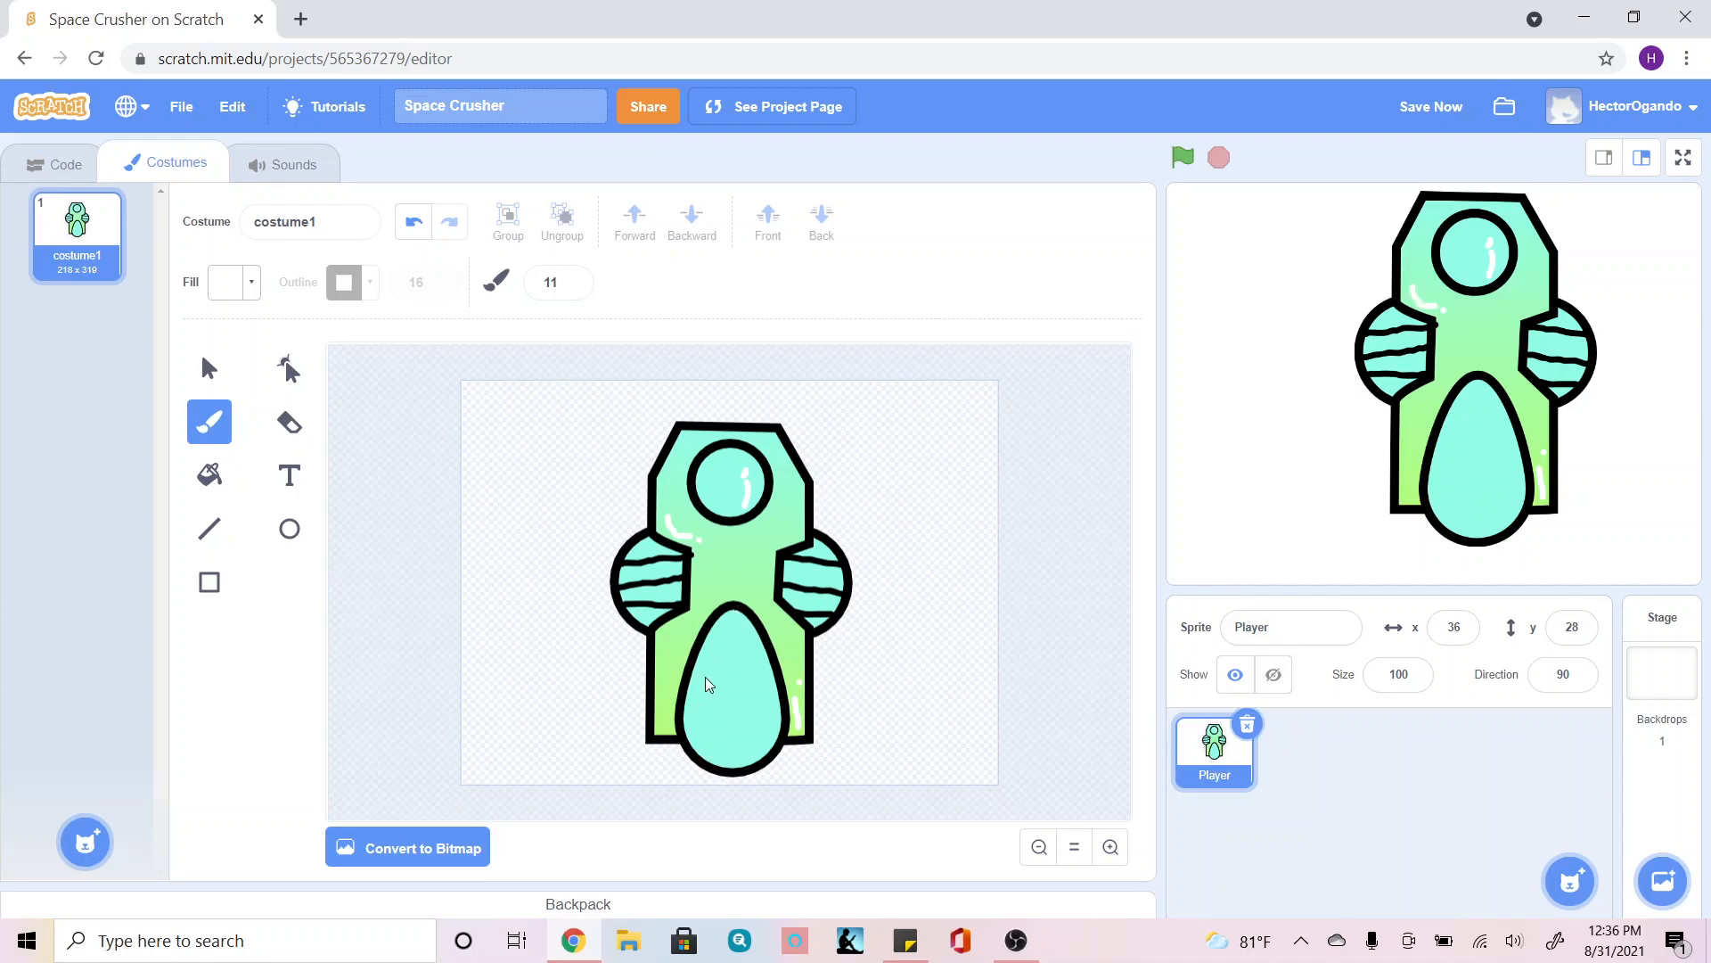
Draw a small white oval without an outline as a highlight on the lower right of the teardrop.
{"action": "left_click", "coordinate": [370, 284]}
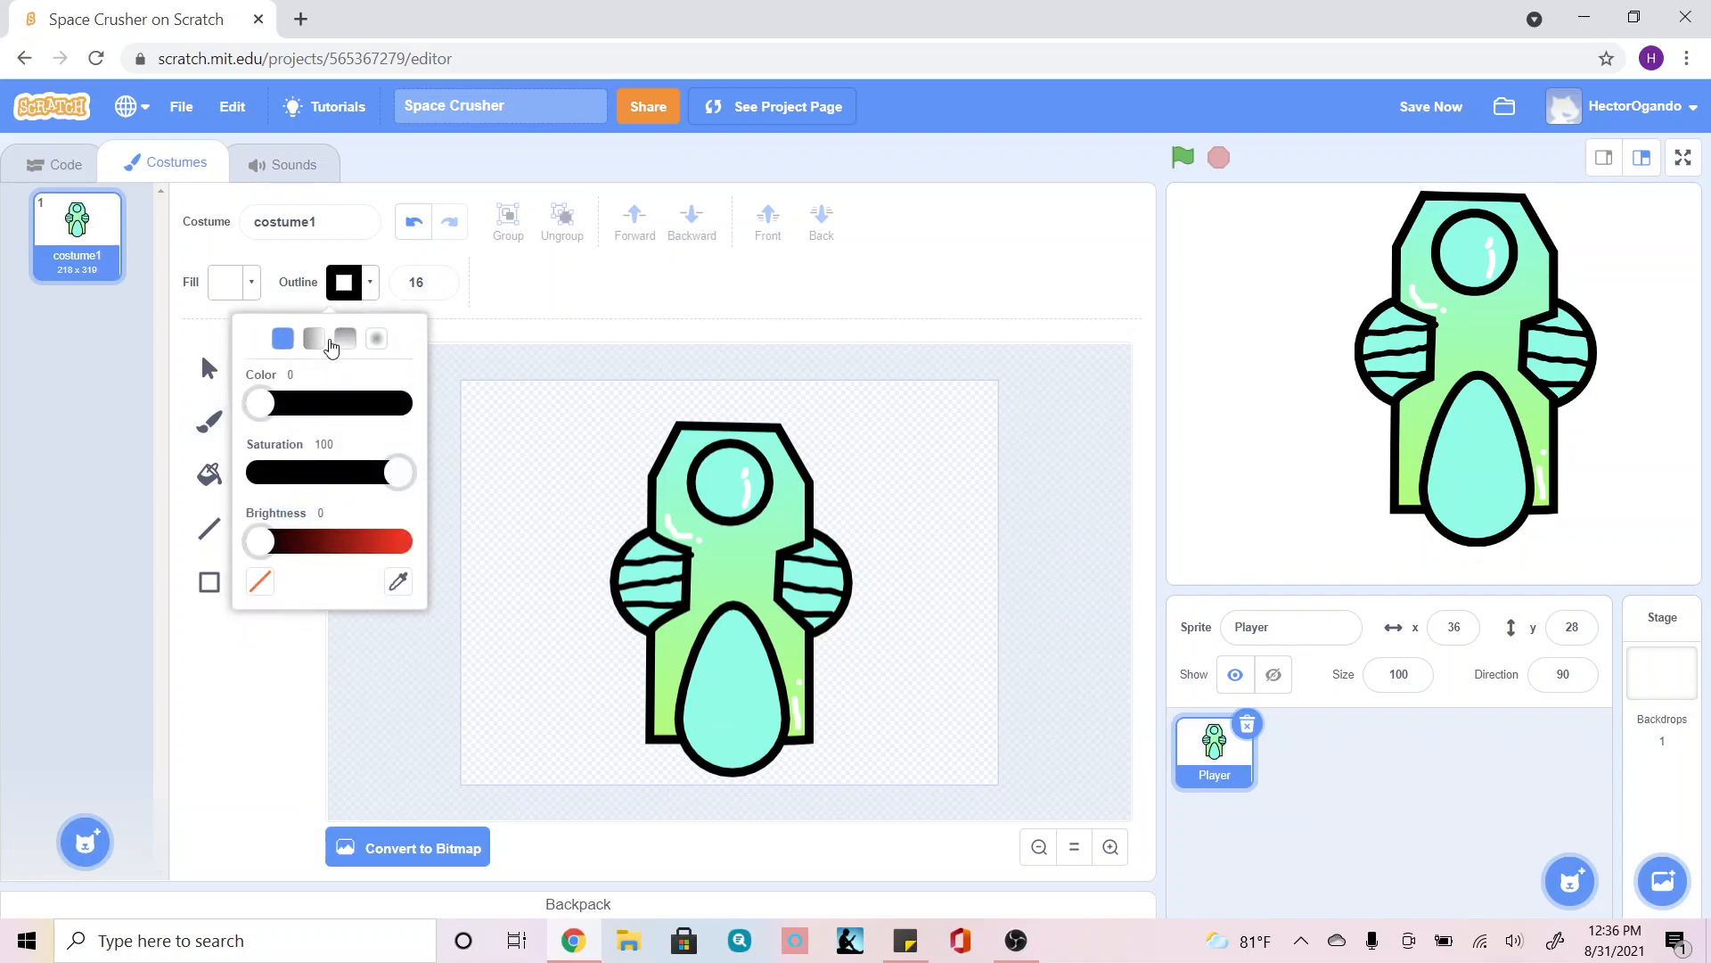
{"action": "left_click", "coordinate": [260, 583]}
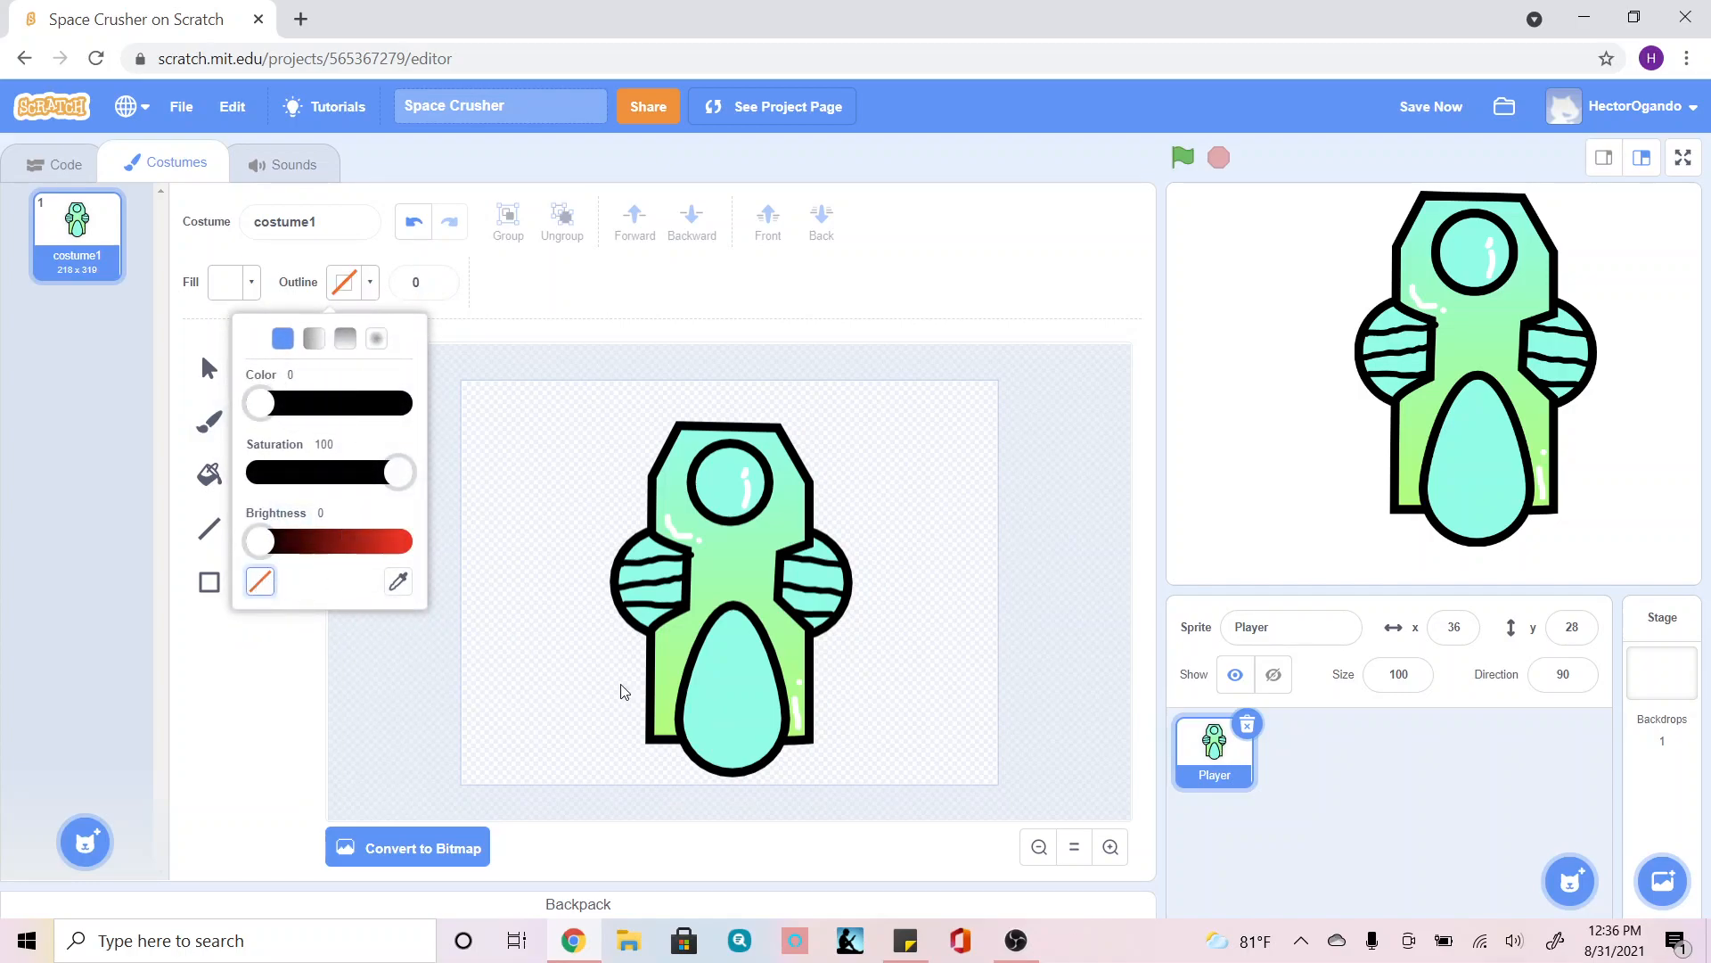
{"action": "left_click", "coordinate": [738, 713]}
{"action": "left_click_drag", "start_coordinate": [736, 711], "coordinate": [770, 751]}
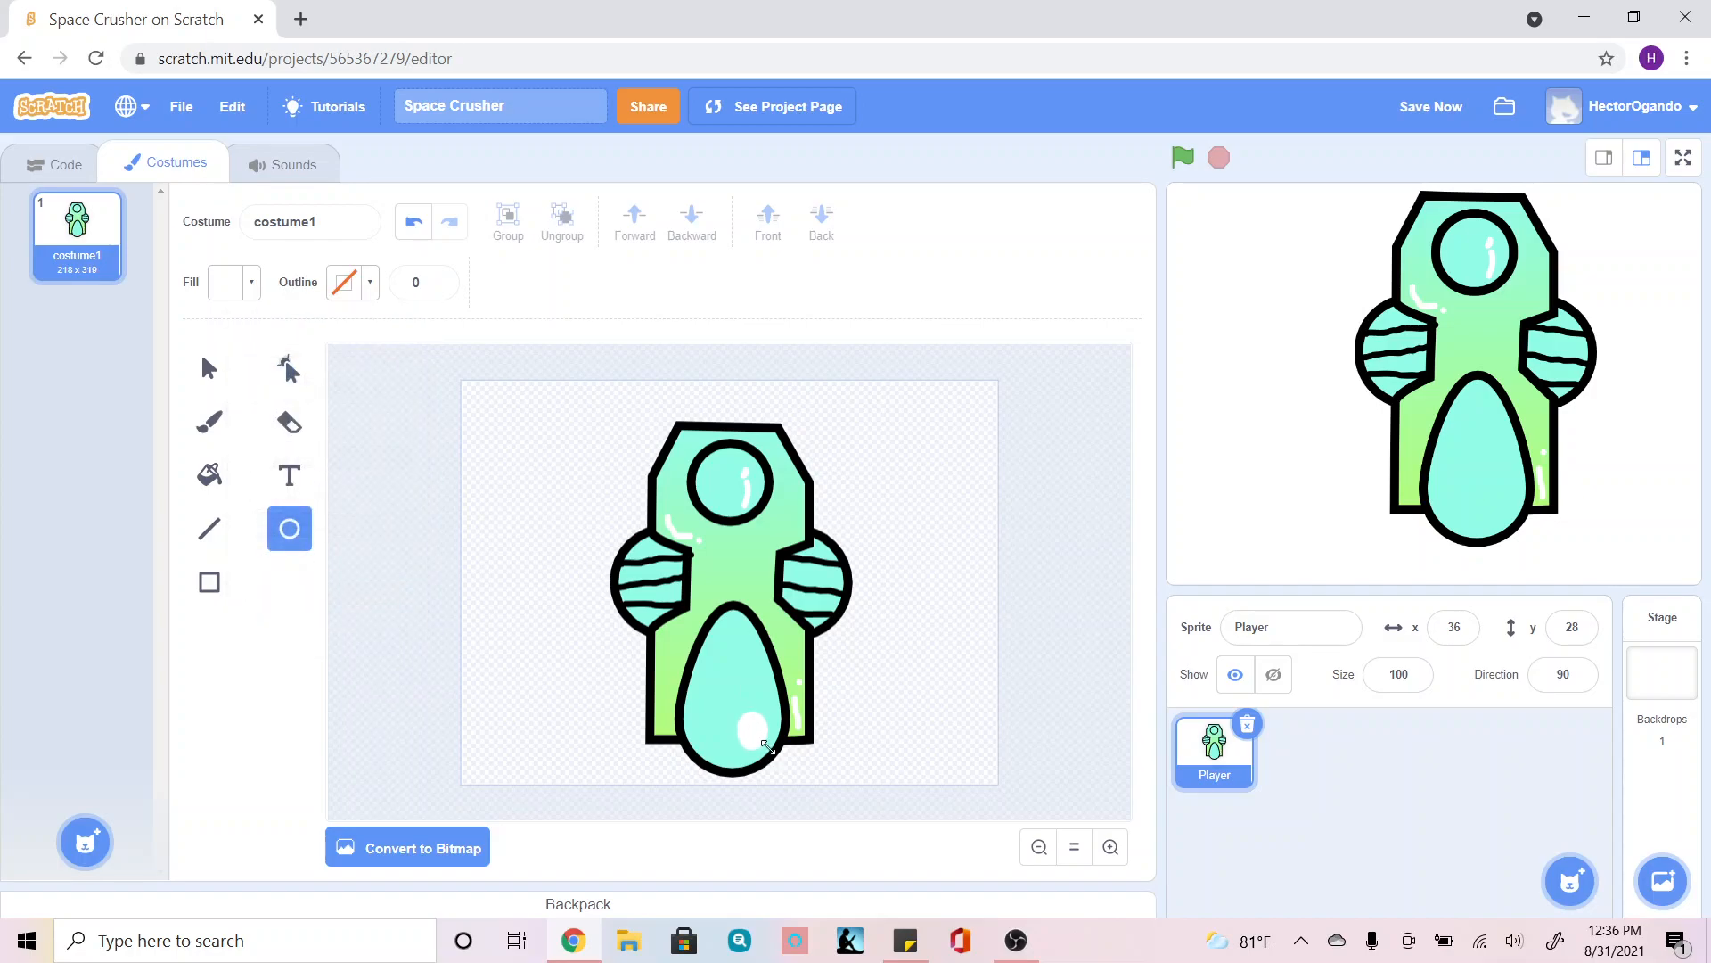
{"action": "left_click", "coordinate": [330, 660]}
Paint a new costume with the black size 11 brush, outlining a round-headed body with two legs, two wings per side and a face oval.
{"action": "mouse_move", "coordinate": [85, 842]}
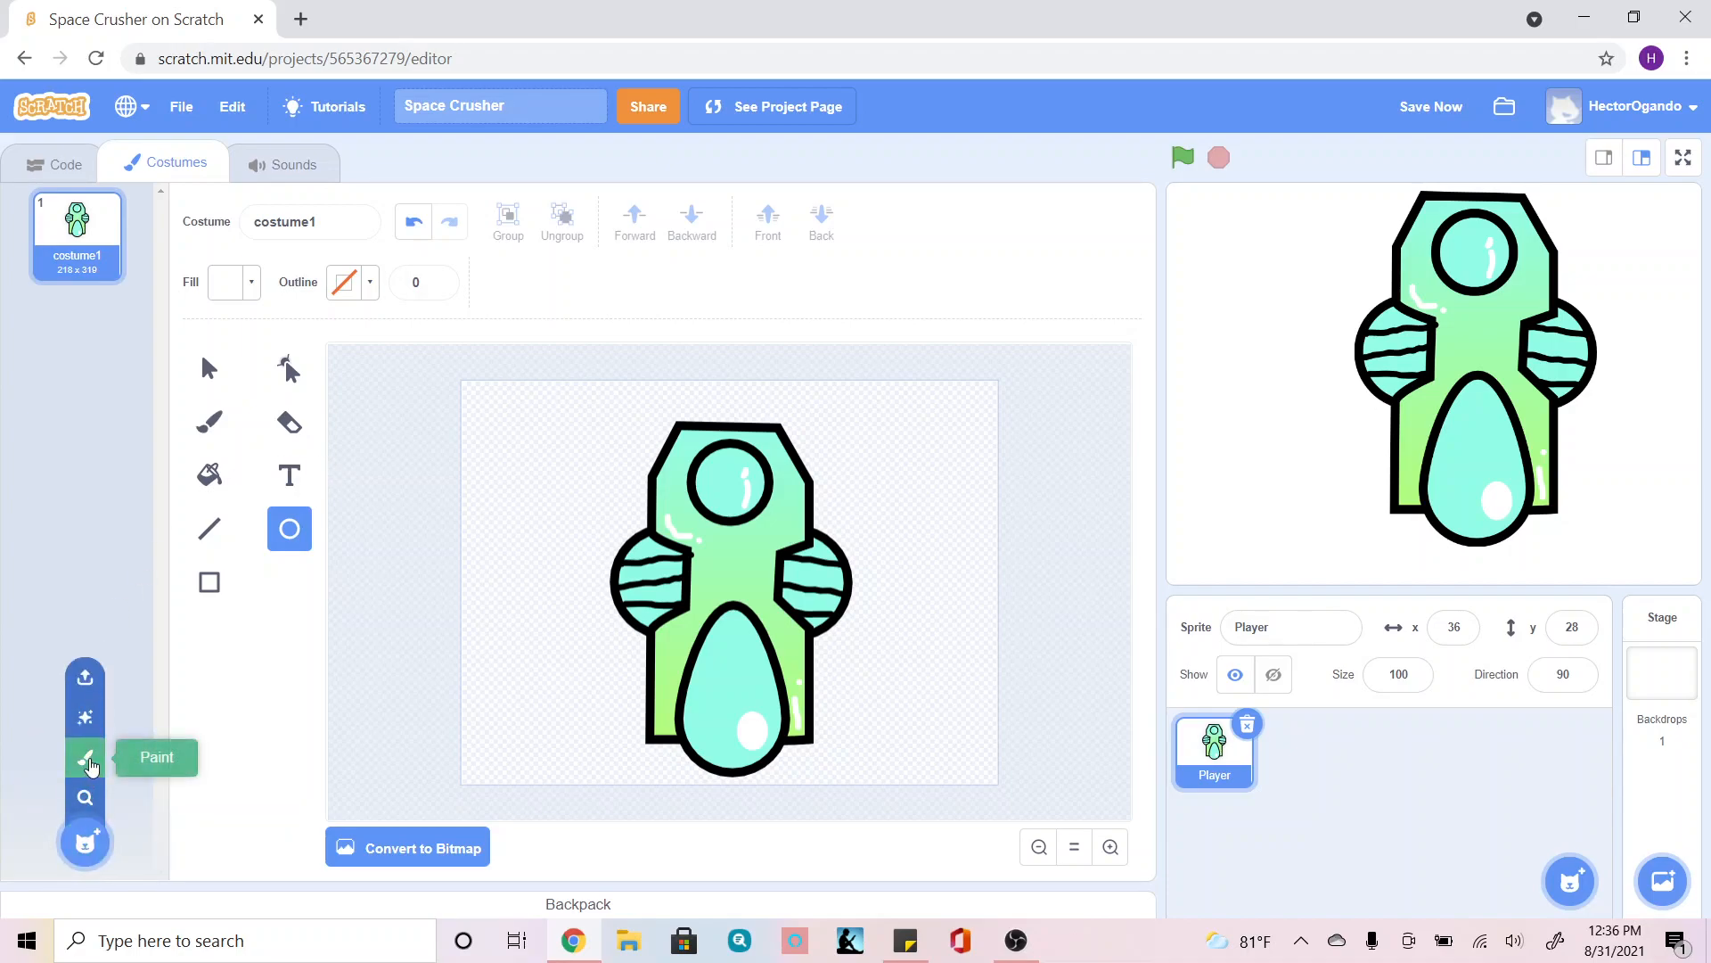
{"action": "left_click", "coordinate": [89, 765]}
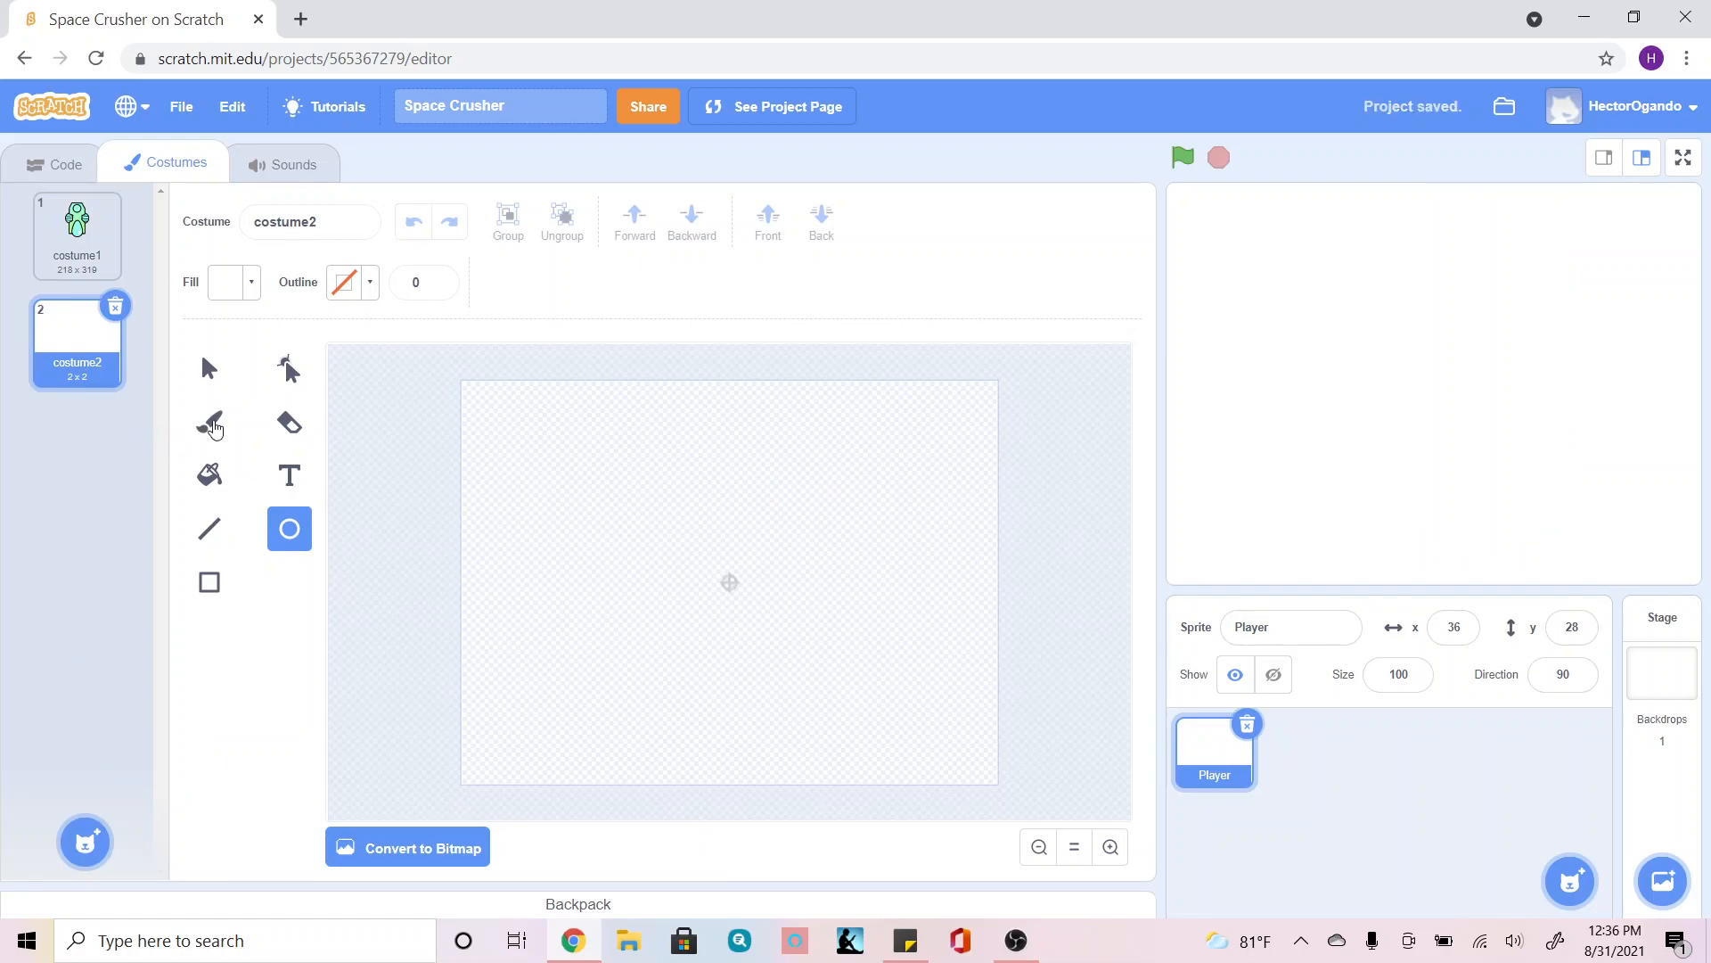
{"action": "left_click", "coordinate": [212, 426]}
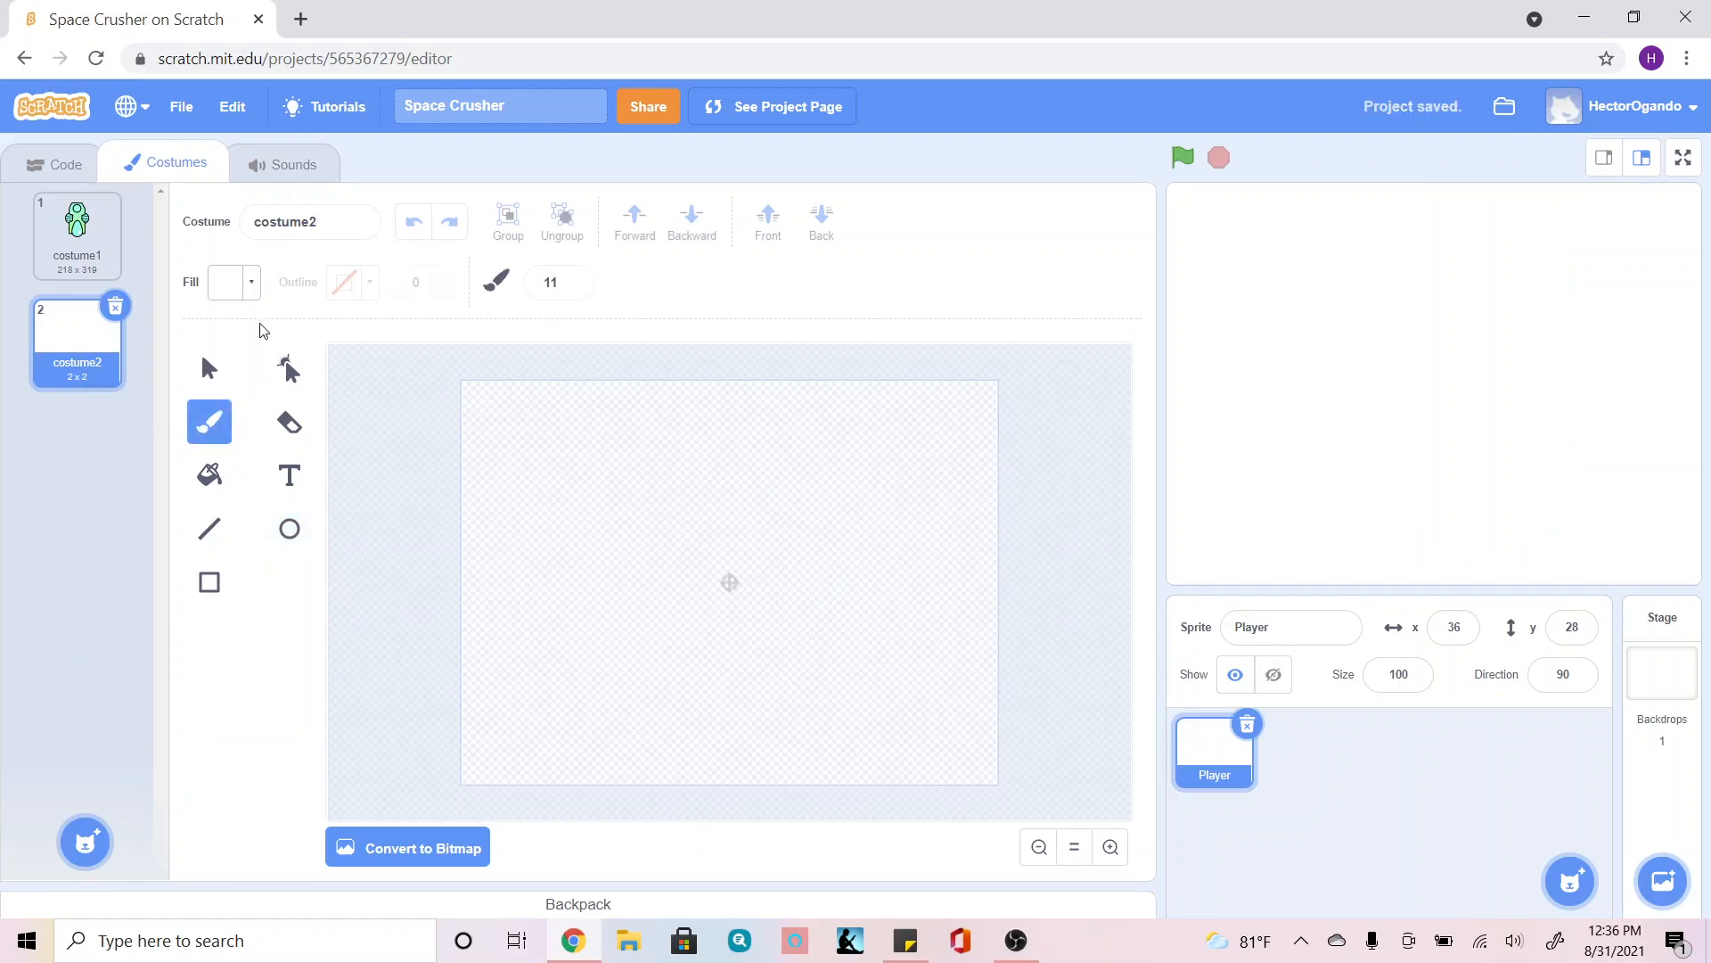
{"action": "left_click", "coordinate": [257, 294]}
{"action": "left_click_drag", "start_coordinate": [291, 500], "coordinate": [126, 498]}
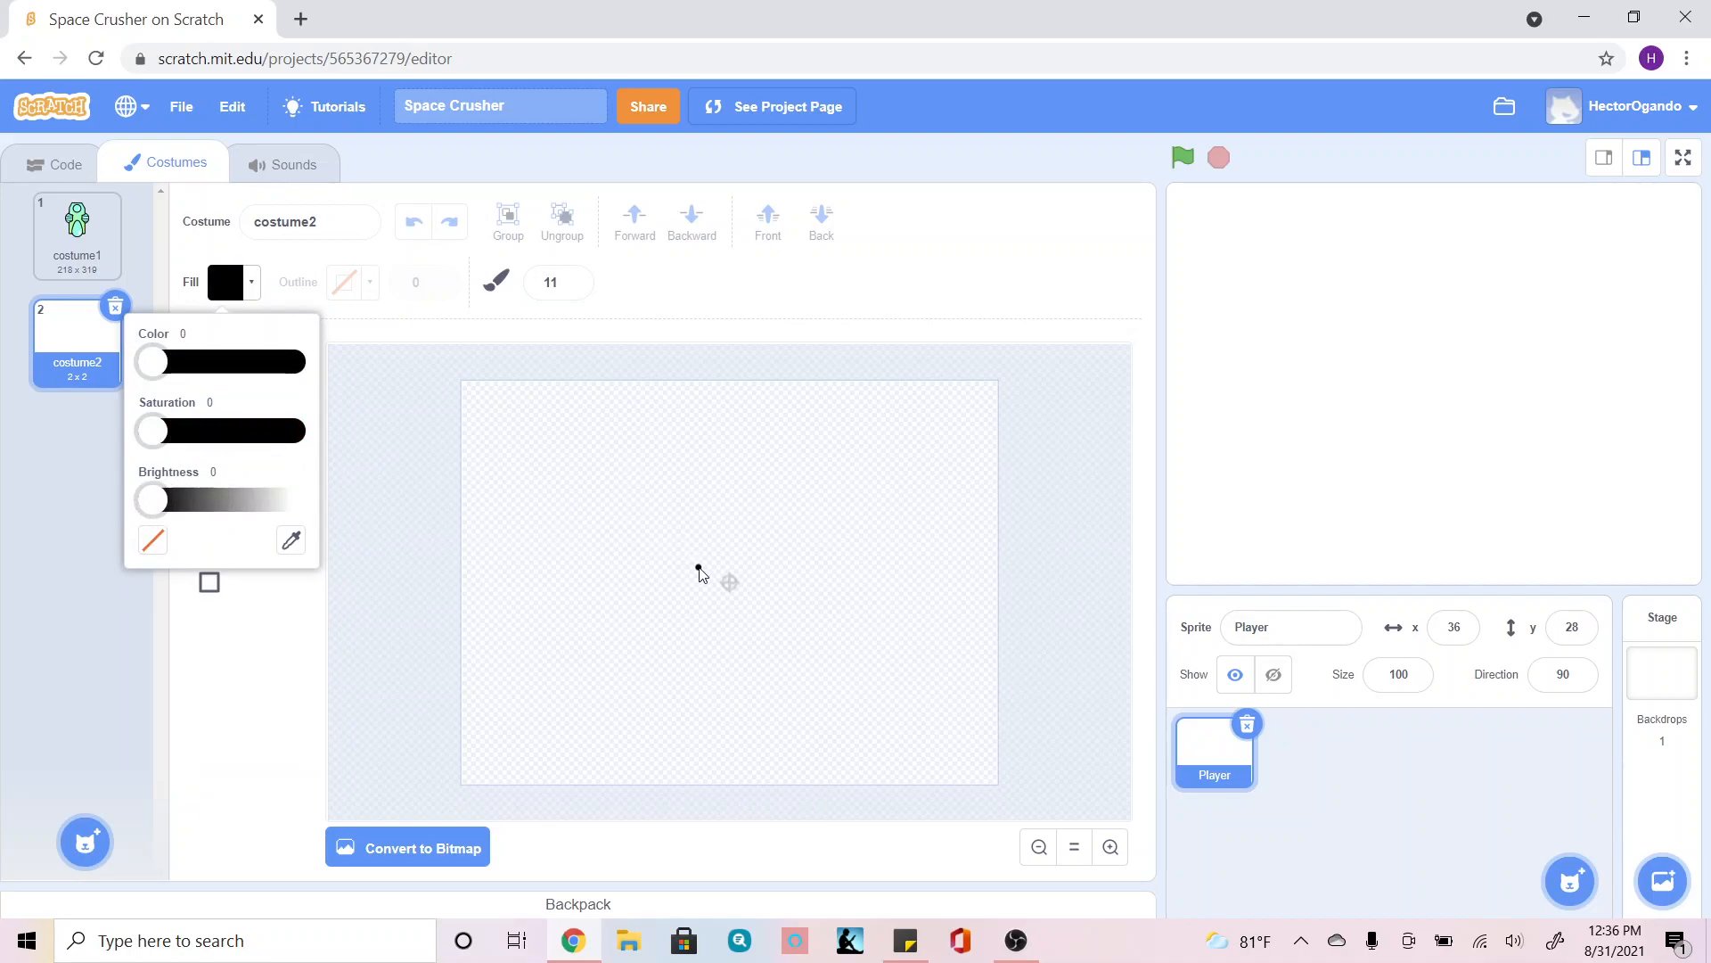
{"action": "mouse_move", "coordinate": [696, 571]}
{"action": "left_mouse_down"}
{"action": "mouse_move", "coordinate": [668, 557]}
{"action": "mouse_move", "coordinate": [655, 472]}
{"action": "mouse_move", "coordinate": [713, 430]}
{"action": "mouse_move", "coordinate": [768, 436]}
{"action": "mouse_move", "coordinate": [813, 493]}
{"action": "mouse_move", "coordinate": [783, 631]}
{"action": "mouse_move", "coordinate": [800, 677]}
{"action": "mouse_move", "coordinate": [844, 709]}
{"action": "mouse_move", "coordinate": [829, 768]}
{"action": "mouse_move", "coordinate": [805, 729]}
{"action": "mouse_move", "coordinate": [754, 713]}
{"action": "mouse_move", "coordinate": [706, 710]}
{"action": "mouse_move", "coordinate": [713, 759]}
{"action": "mouse_move", "coordinate": [648, 740]}
{"action": "mouse_move", "coordinate": [693, 672]}
{"action": "mouse_move", "coordinate": [699, 577]}
{"action": "mouse_move", "coordinate": [813, 564]}
{"action": "mouse_move", "coordinate": [879, 526]}
{"action": "mouse_move", "coordinate": [923, 545]}
{"action": "mouse_move", "coordinate": [882, 605]}
{"action": "mouse_move", "coordinate": [781, 624]}
{"action": "mouse_move", "coordinate": [918, 635]}
{"action": "mouse_move", "coordinate": [950, 668]}
{"action": "mouse_move", "coordinate": [894, 709]}
{"action": "mouse_move", "coordinate": [842, 706]}
{"action": "left_mouse_up"}
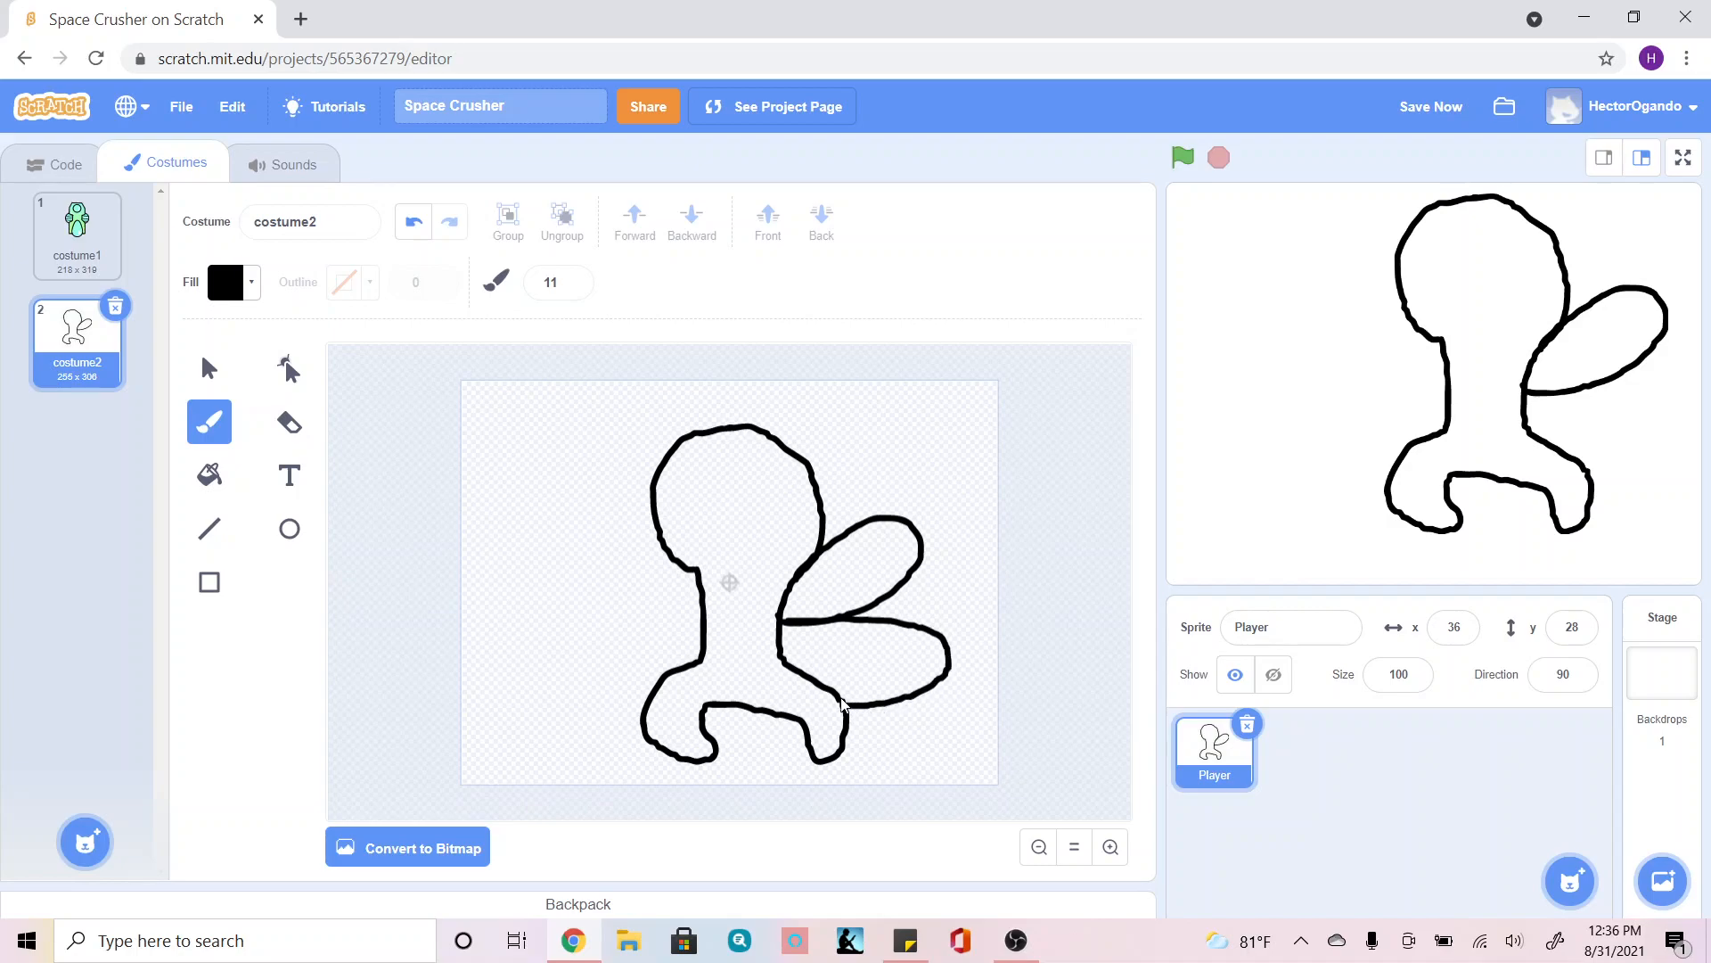
{"action": "mouse_move", "coordinate": [684, 575]}
{"action": "left_mouse_down"}
{"action": "mouse_move", "coordinate": [664, 560]}
{"action": "mouse_move", "coordinate": [590, 570]}
{"action": "mouse_move", "coordinate": [699, 618]}
{"action": "mouse_move", "coordinate": [599, 624]}
{"action": "mouse_move", "coordinate": [584, 675]}
{"action": "mouse_move", "coordinate": [658, 695]}
{"action": "left_mouse_up"}
{"action": "mouse_move", "coordinate": [752, 470]}
{"action": "left_mouse_down"}
{"action": "mouse_move", "coordinate": [722, 480]}
{"action": "mouse_move", "coordinate": [711, 571]}
{"action": "mouse_move", "coordinate": [766, 581]}
{"action": "mouse_move", "coordinate": [794, 535]}
{"action": "mouse_move", "coordinate": [777, 485]}
{"action": "mouse_move", "coordinate": [745, 472]}
{"action": "left_mouse_up"}
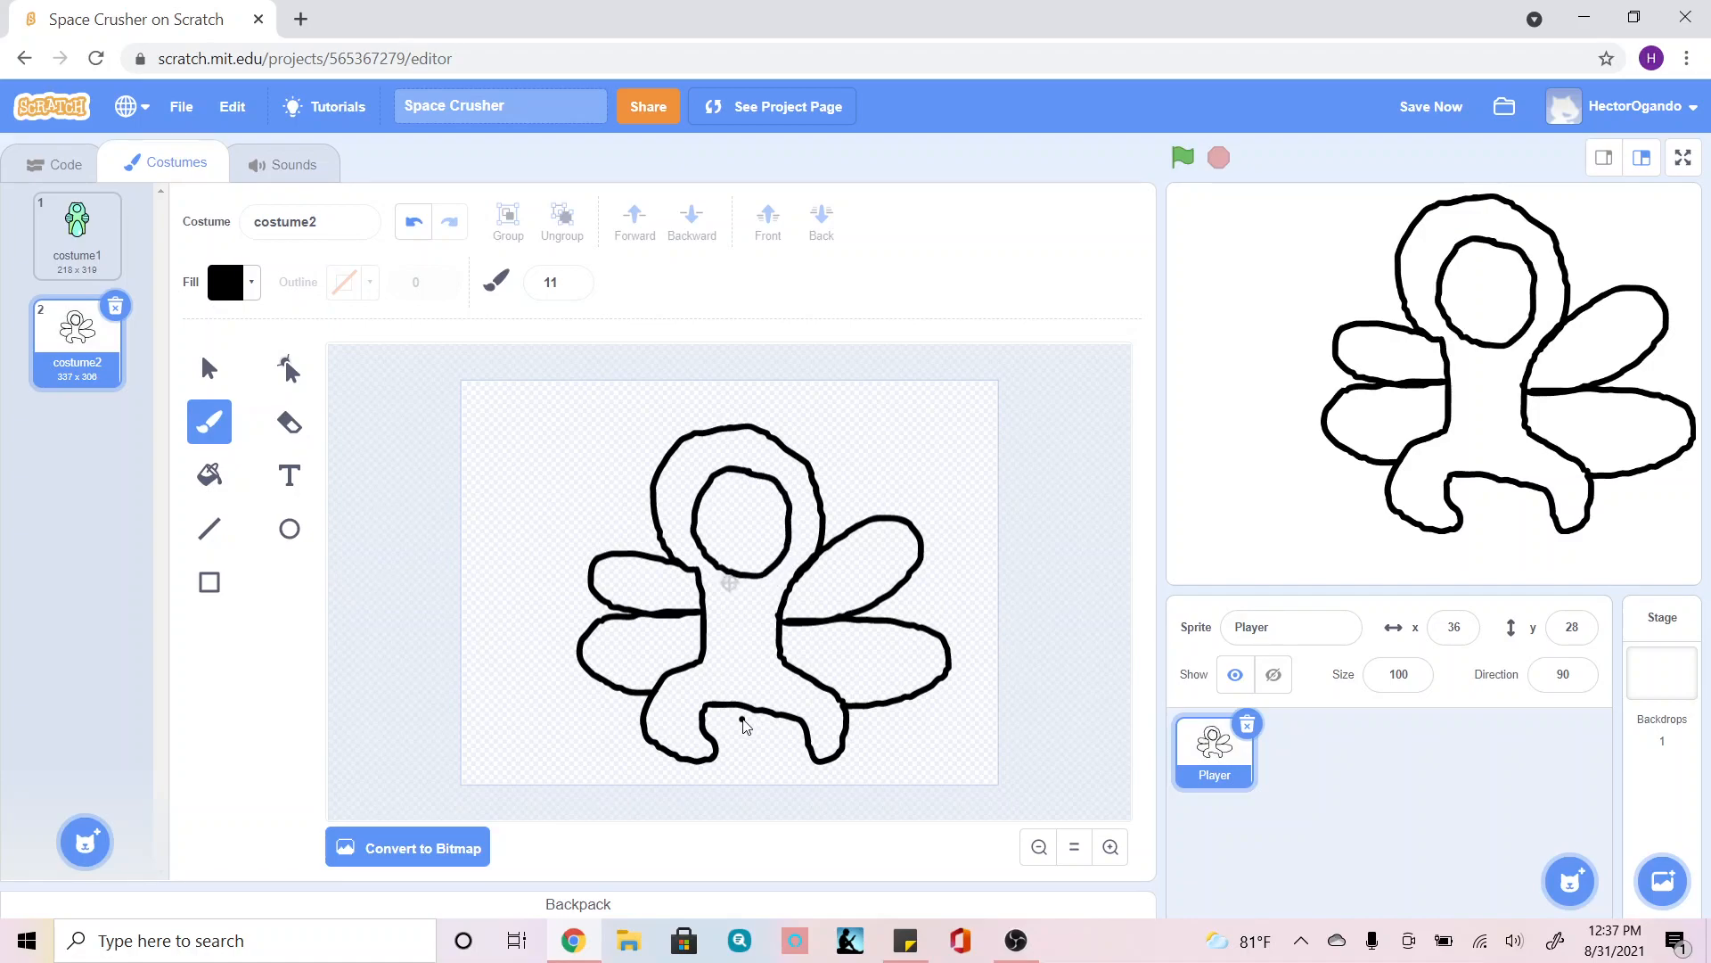
Outline a small round shape between the legs and fill the body with pale pink at color 0, saturation 21, brightness 92.
{"action": "mouse_move", "coordinate": [740, 710]}
{"action": "left_mouse_down"}
{"action": "mouse_move", "coordinate": [732, 752]}
{"action": "mouse_move", "coordinate": [774, 765]}
{"action": "mouse_move", "coordinate": [783, 720]}
{"action": "mouse_move", "coordinate": [738, 710]}
{"action": "left_mouse_up"}
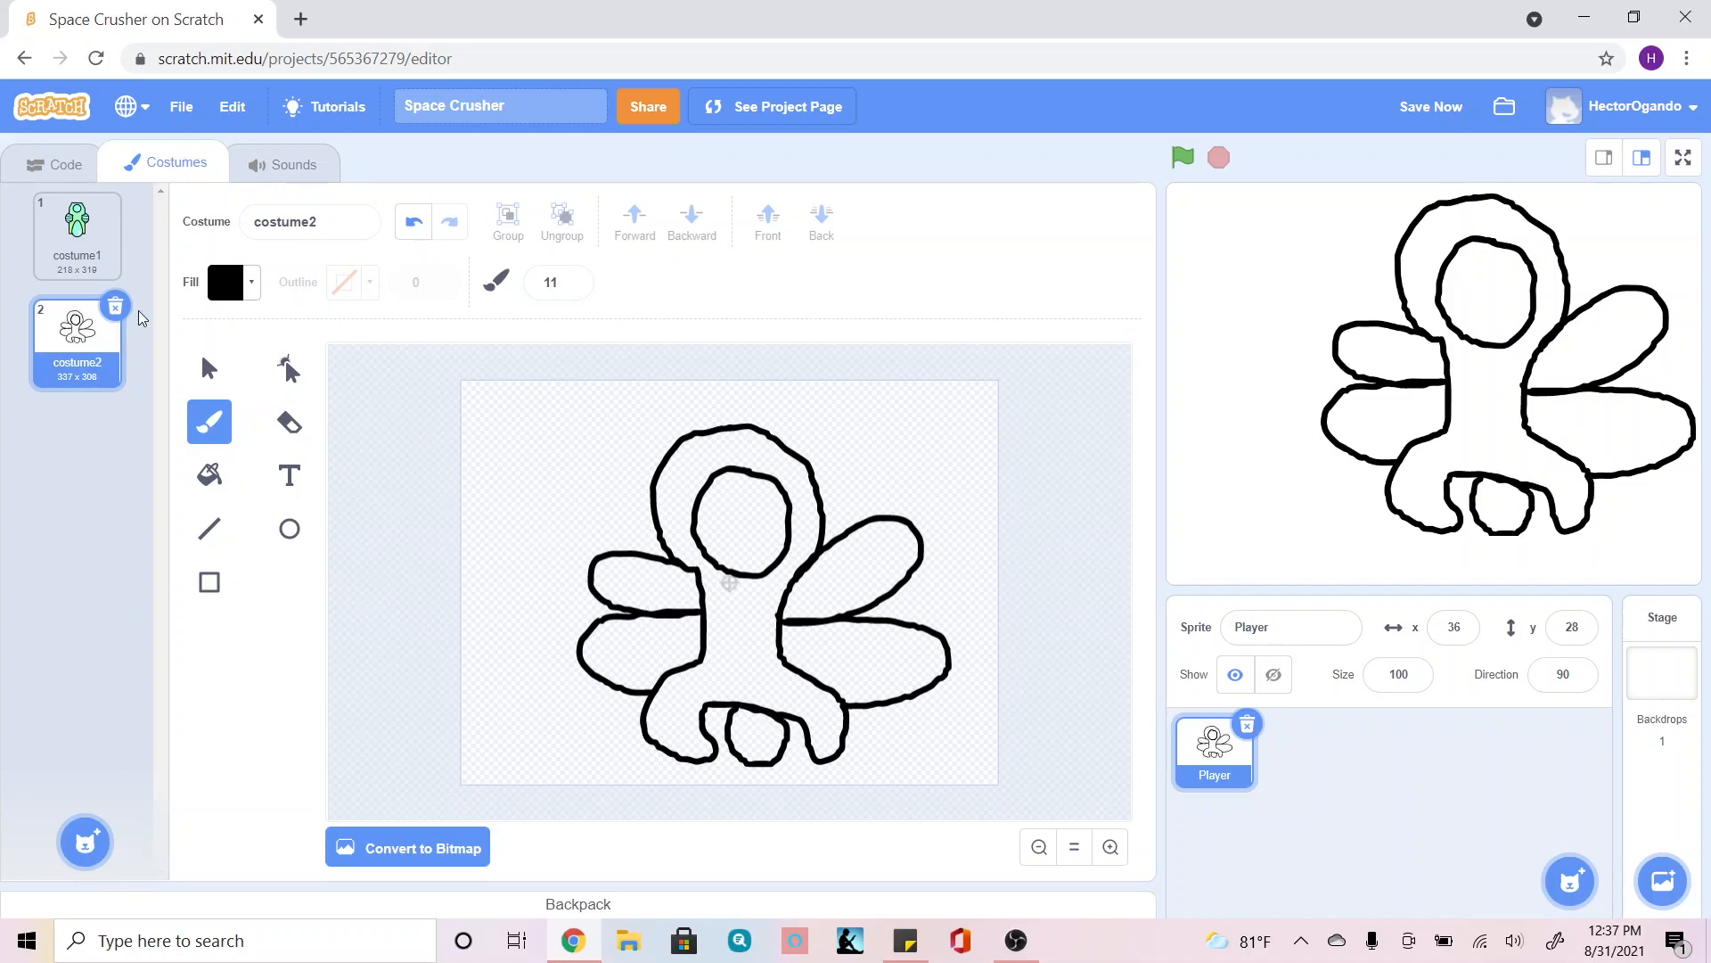
{"action": "left_click", "coordinate": [207, 479]}
{"action": "left_click", "coordinate": [246, 283]}
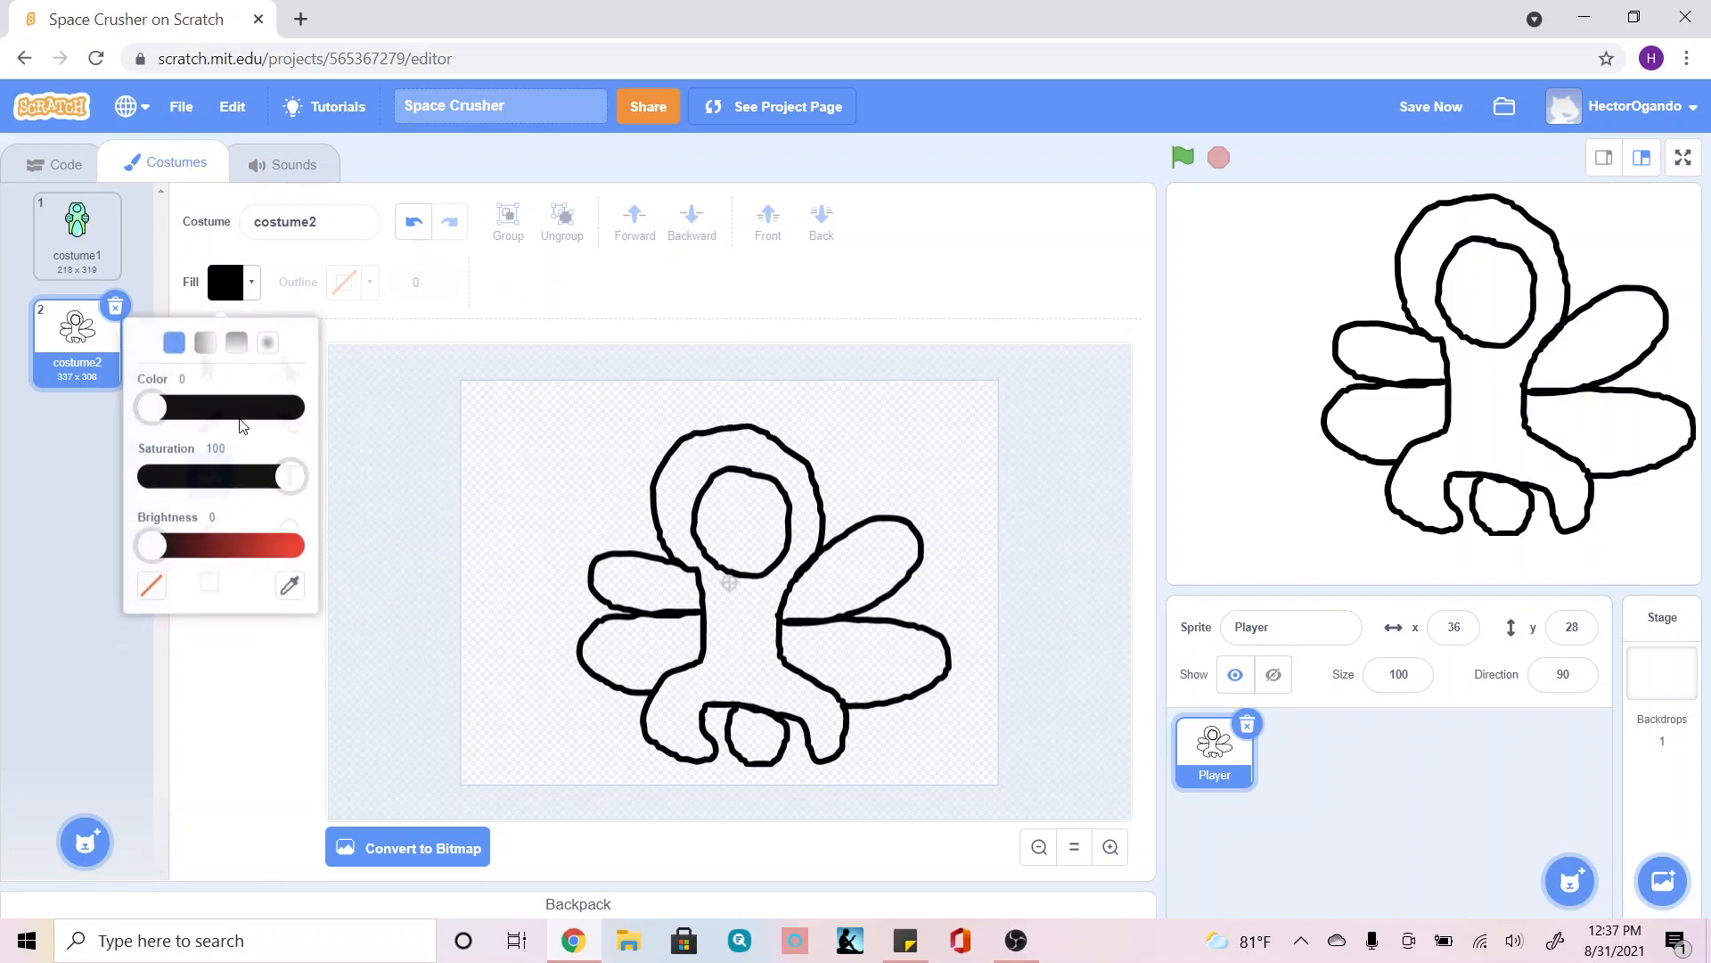
{"action": "left_click", "coordinate": [238, 540]}
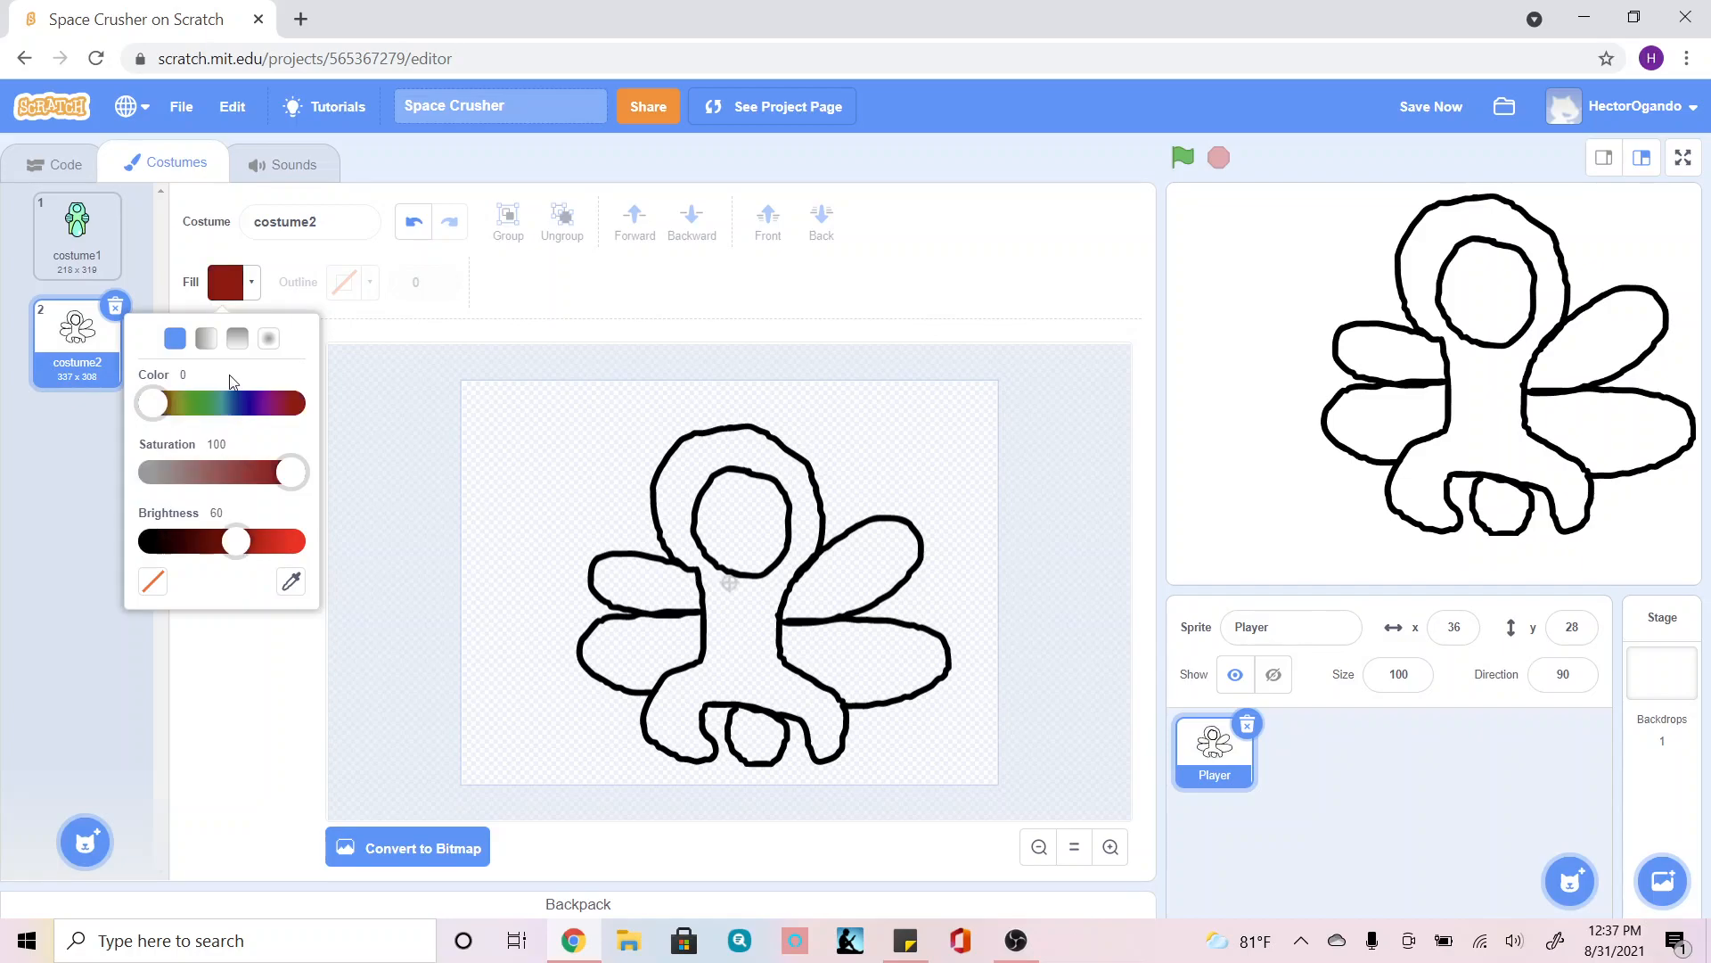
{"action": "left_click", "coordinate": [181, 470]}
{"action": "left_click_drag", "start_coordinate": [236, 540], "coordinate": [280, 540]}
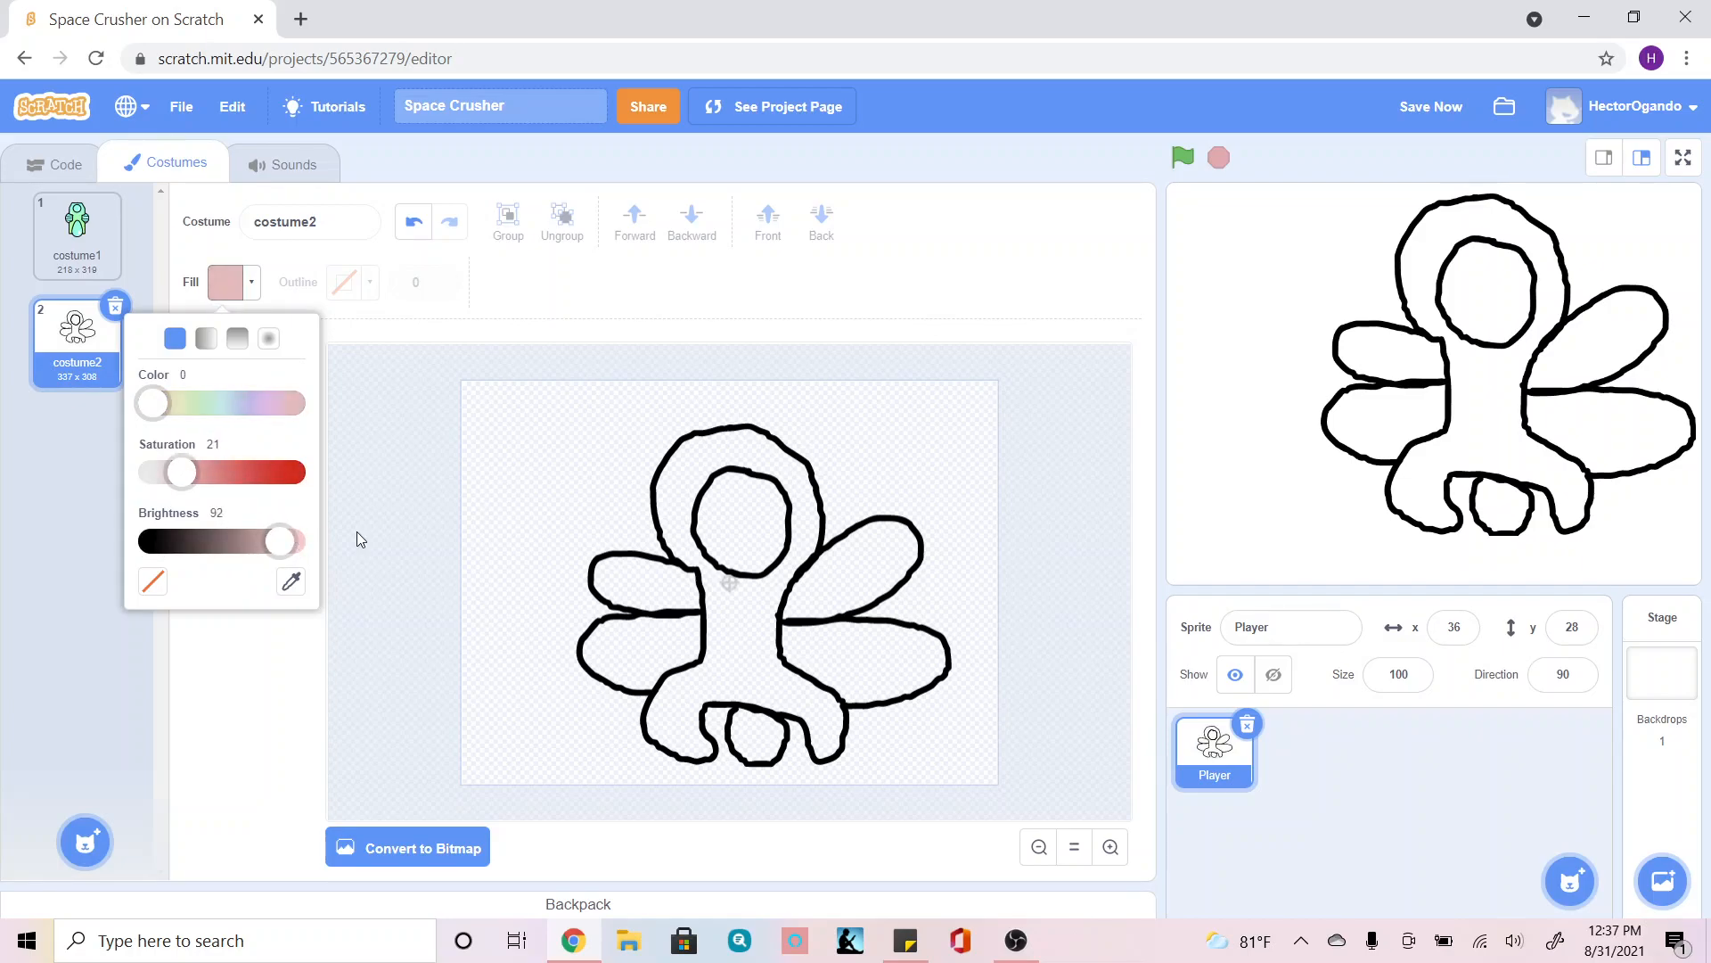
{"action": "left_click", "coordinate": [714, 609]}
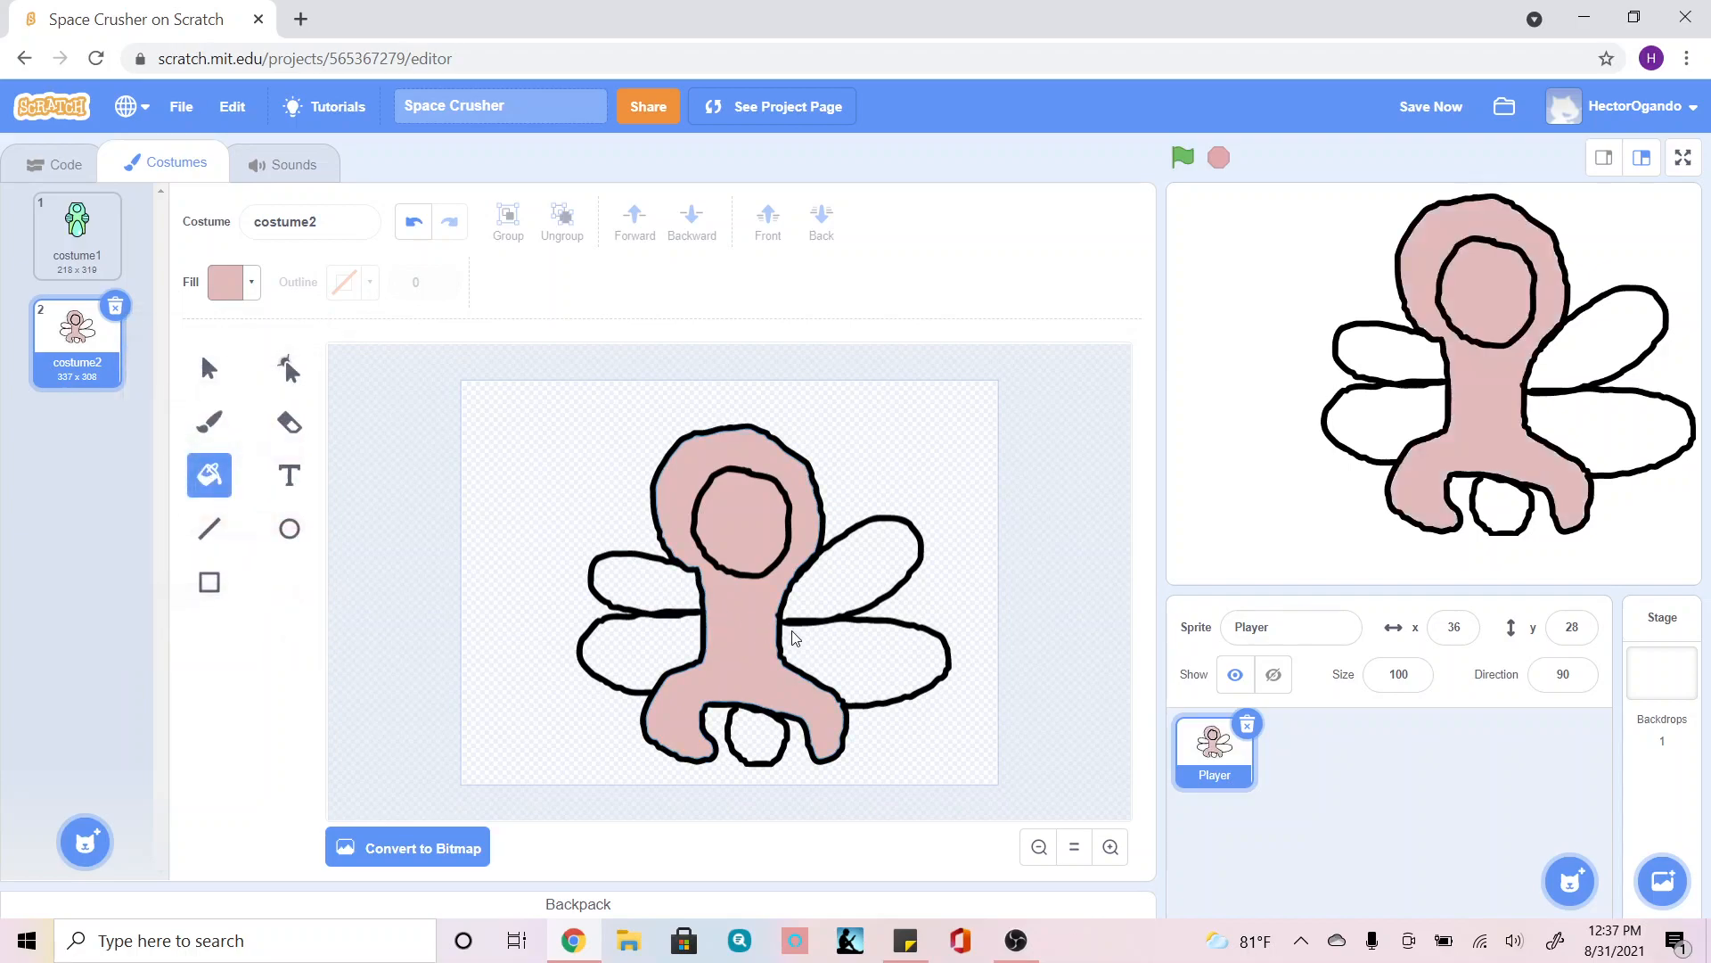
Fill all four wings and the small round shape between the legs with the same pale pink.
{"action": "left_click", "coordinate": [831, 665]}
{"action": "left_click", "coordinate": [664, 593]}
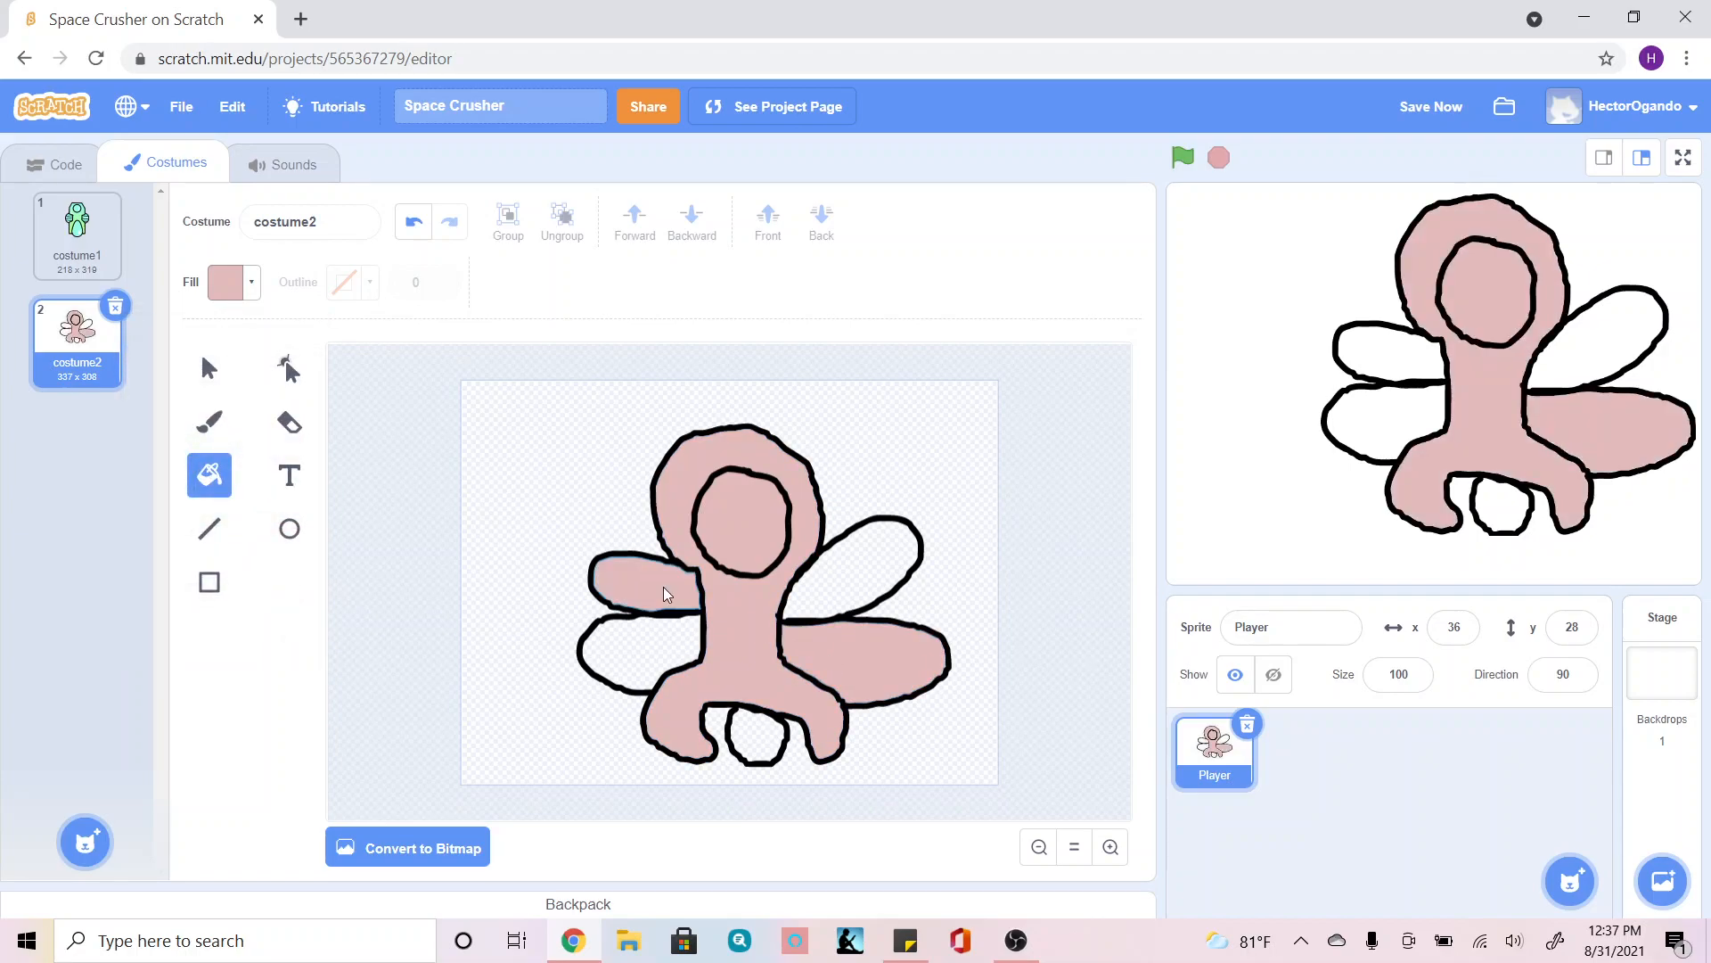
{"action": "left_click", "coordinate": [656, 642]}
{"action": "left_click", "coordinate": [849, 579]}
{"action": "left_click", "coordinate": [755, 736]}
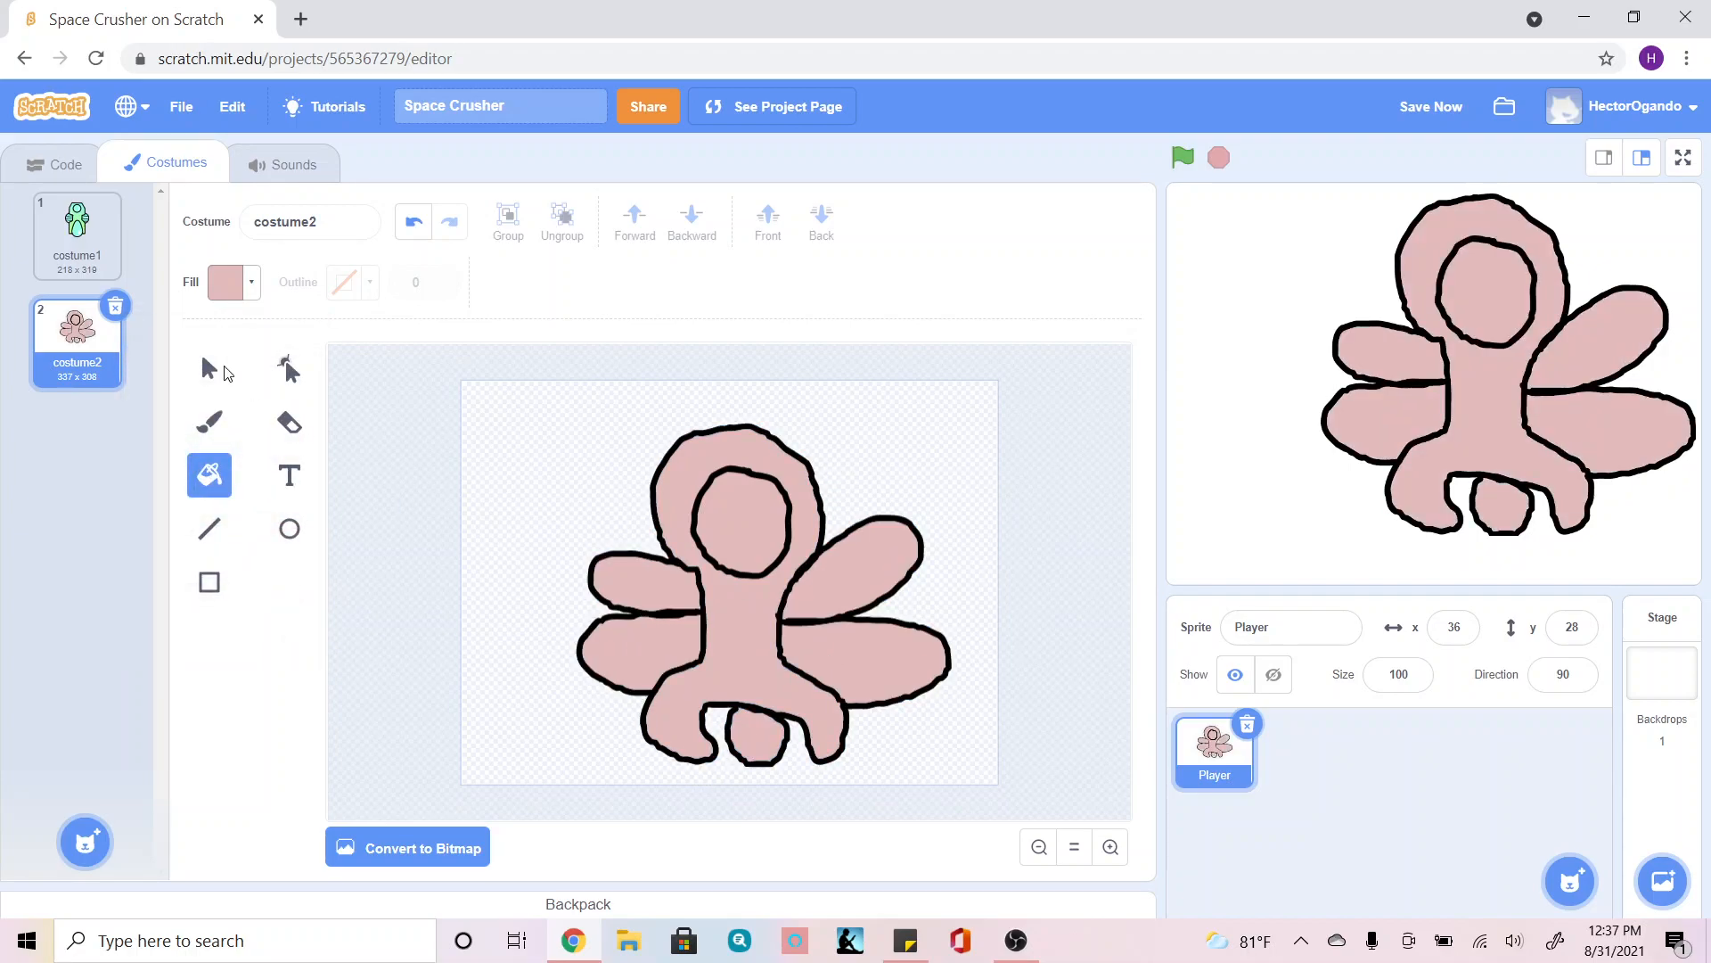
Shade the head's right edge and the body's left side and leg with a size 16 brush at brightness 77, filling in the outlined shading.
{"action": "left_click", "coordinate": [206, 432]}
{"action": "left_click", "coordinate": [227, 283]}
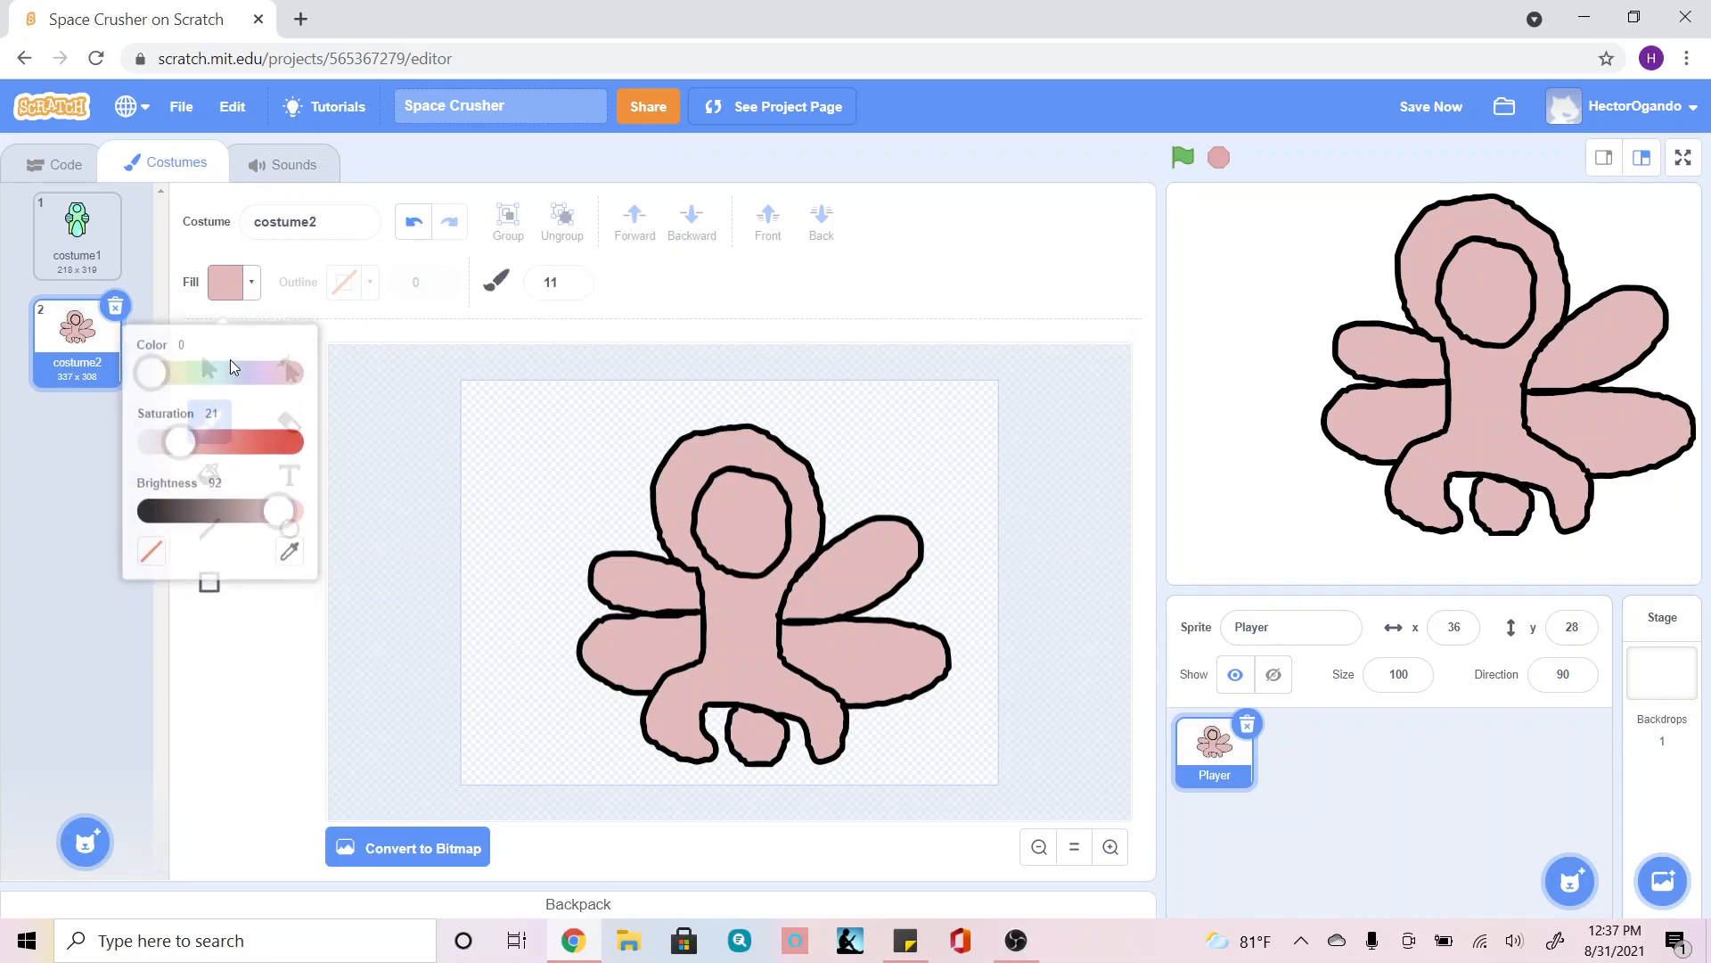
{"action": "left_click_drag", "start_coordinate": [282, 504], "coordinate": [256, 501]}
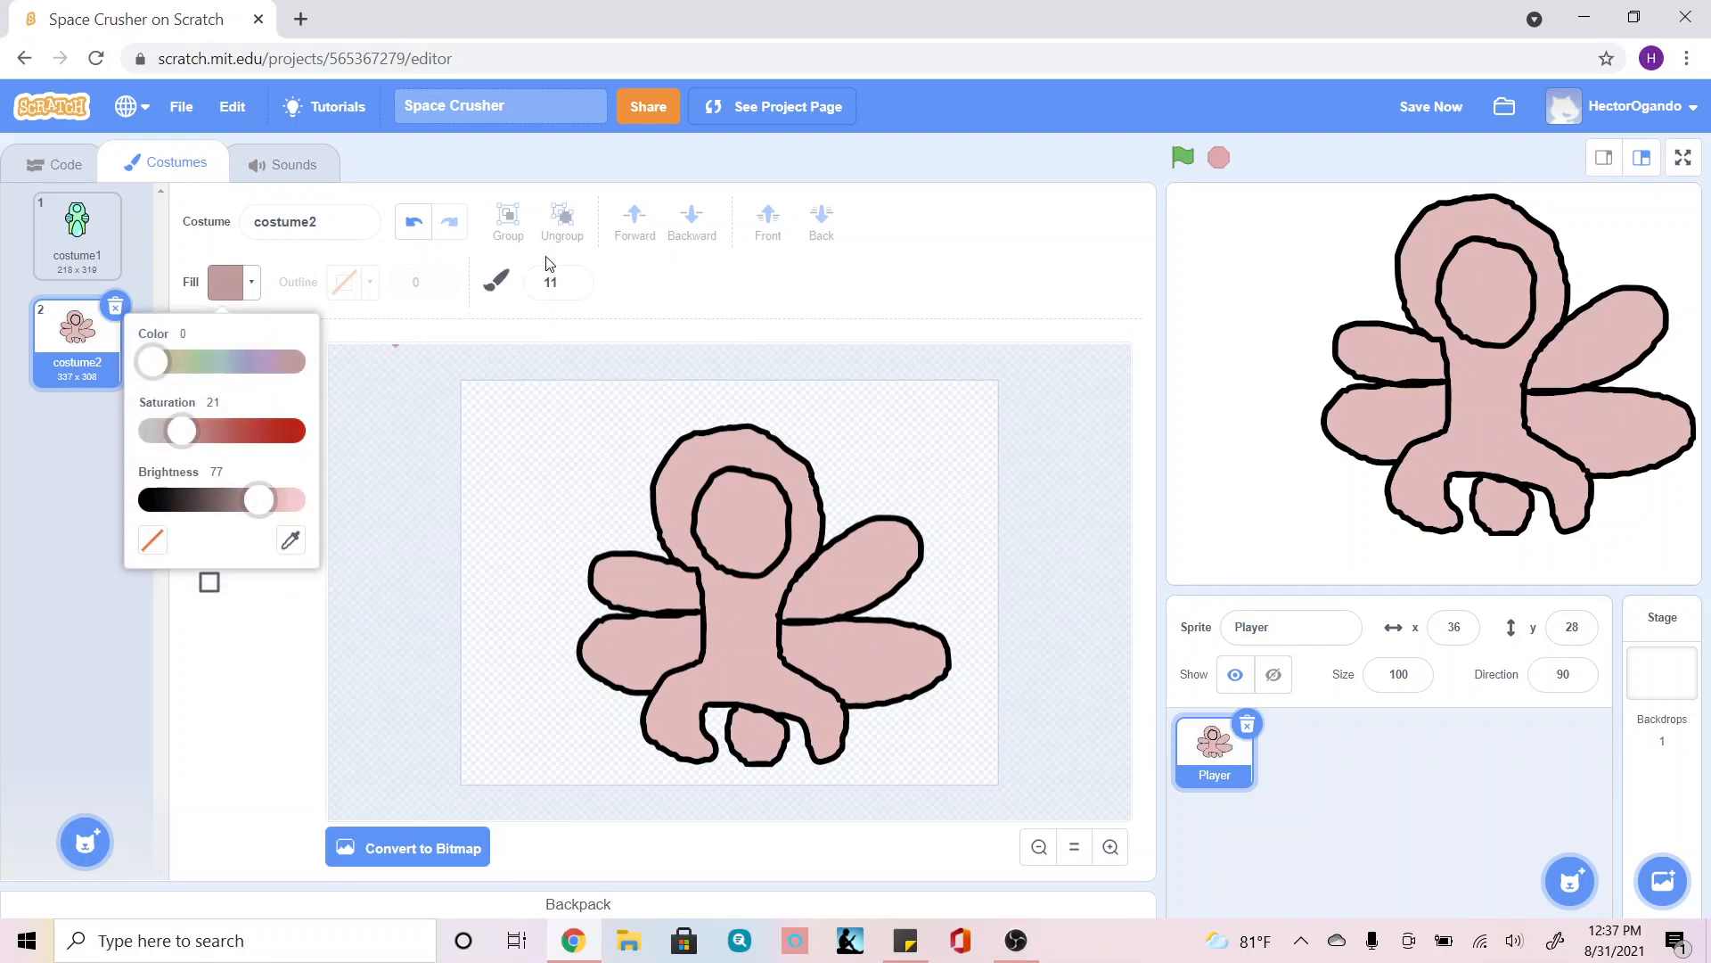
{"action": "left_click", "coordinate": [573, 277]}
{"action": "left_click", "coordinate": [572, 278]}
{"action": "left_click", "coordinate": [572, 277]}
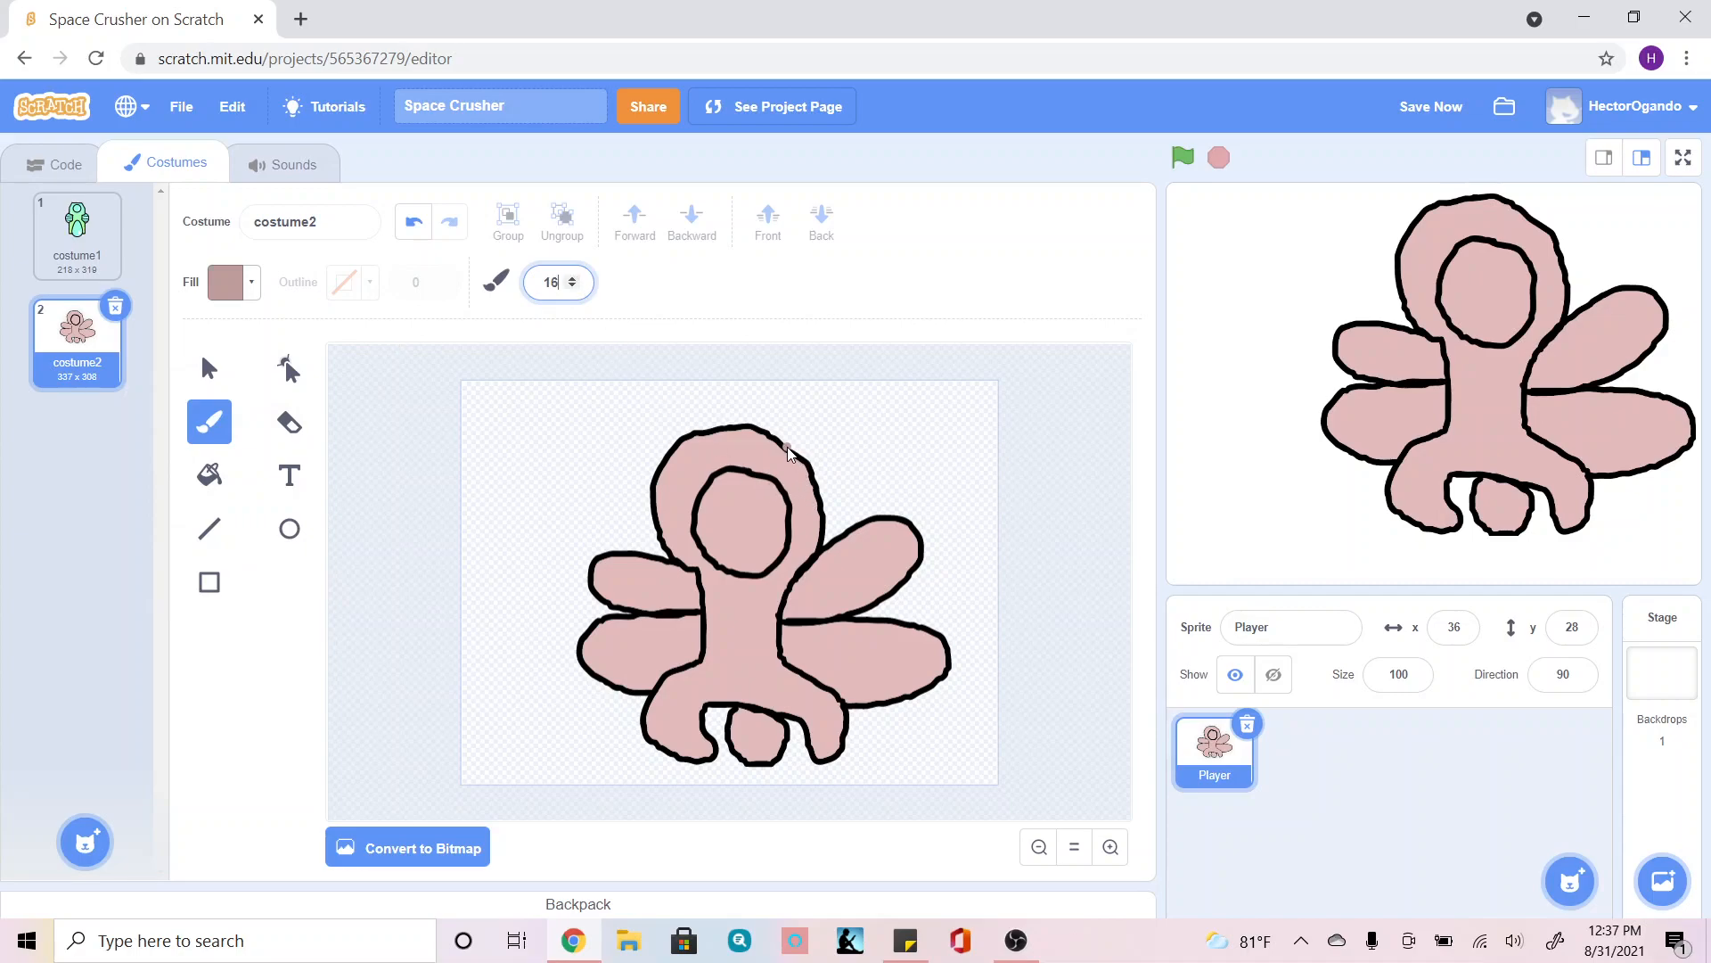
{"action": "mouse_move", "coordinate": [784, 452]}
{"action": "left_mouse_down"}
{"action": "mouse_move", "coordinate": [805, 535]}
{"action": "mouse_move", "coordinate": [788, 581]}
{"action": "mouse_move", "coordinate": [818, 512]}
{"action": "mouse_move", "coordinate": [796, 462]}
{"action": "left_mouse_up"}
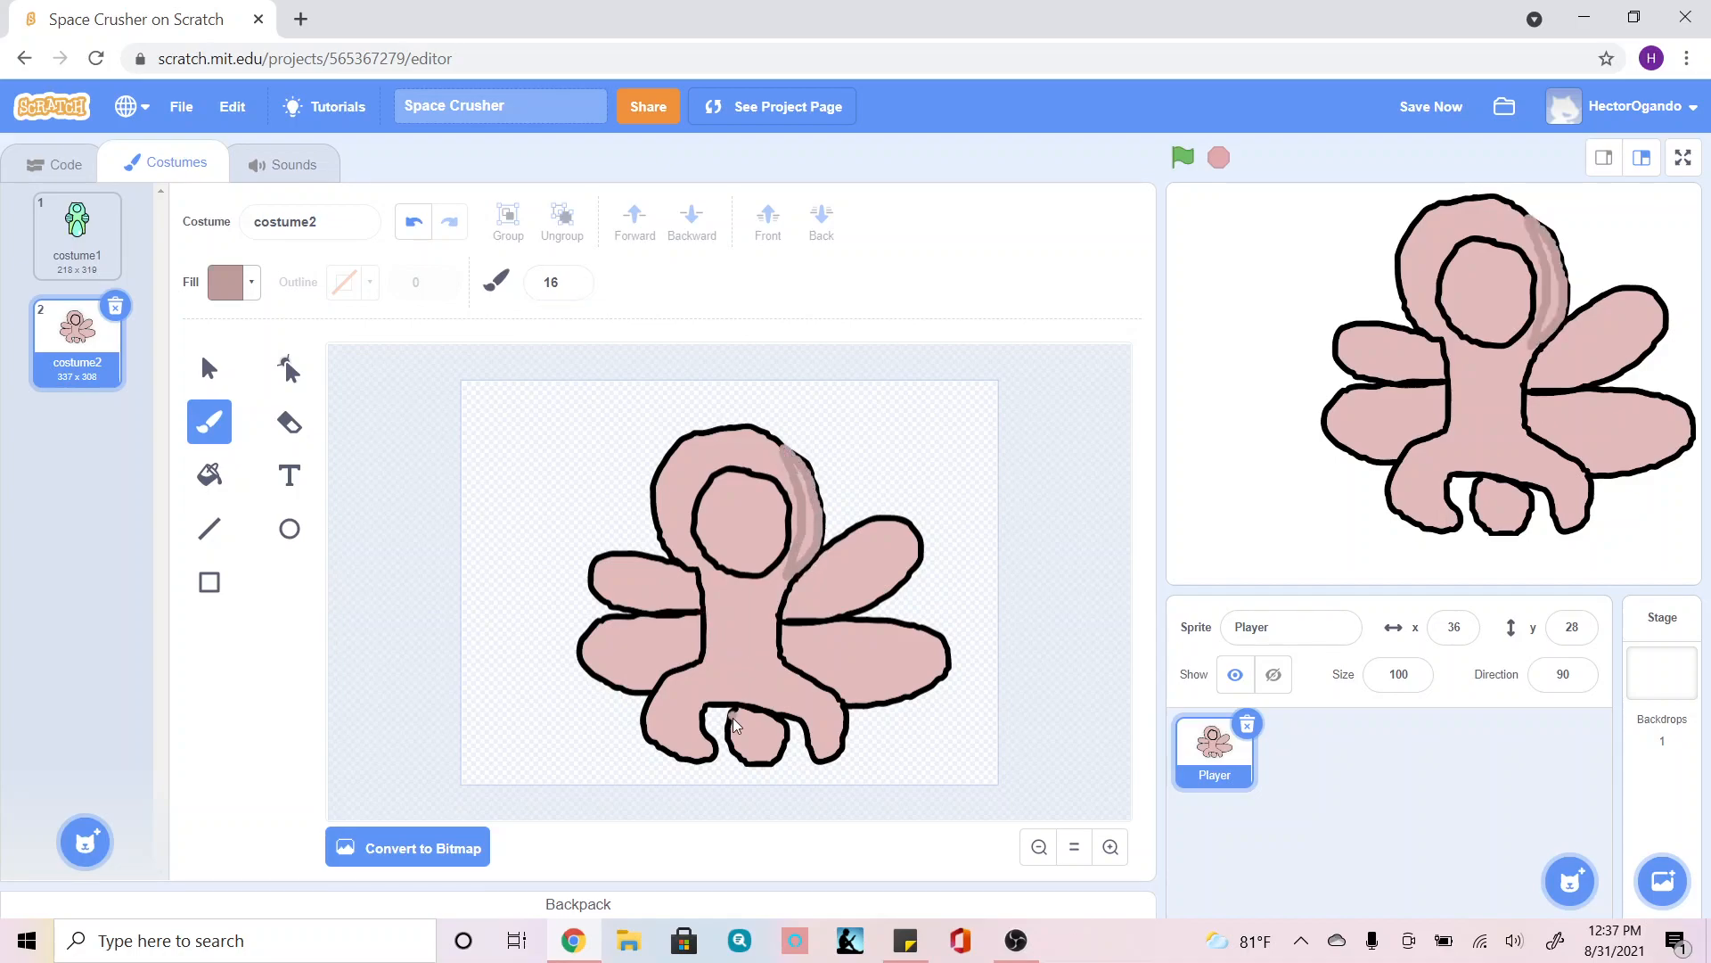
{"action": "mouse_move", "coordinate": [705, 581]}
{"action": "left_mouse_down"}
{"action": "mouse_move", "coordinate": [733, 689]}
{"action": "mouse_move", "coordinate": [689, 719]}
{"action": "mouse_move", "coordinate": [711, 765]}
{"action": "mouse_move", "coordinate": [682, 767]}
{"action": "mouse_move", "coordinate": [649, 745]}
{"action": "mouse_move", "coordinate": [646, 708]}
{"action": "mouse_move", "coordinate": [703, 637]}
{"action": "mouse_move", "coordinate": [704, 580]}
{"action": "left_mouse_up"}
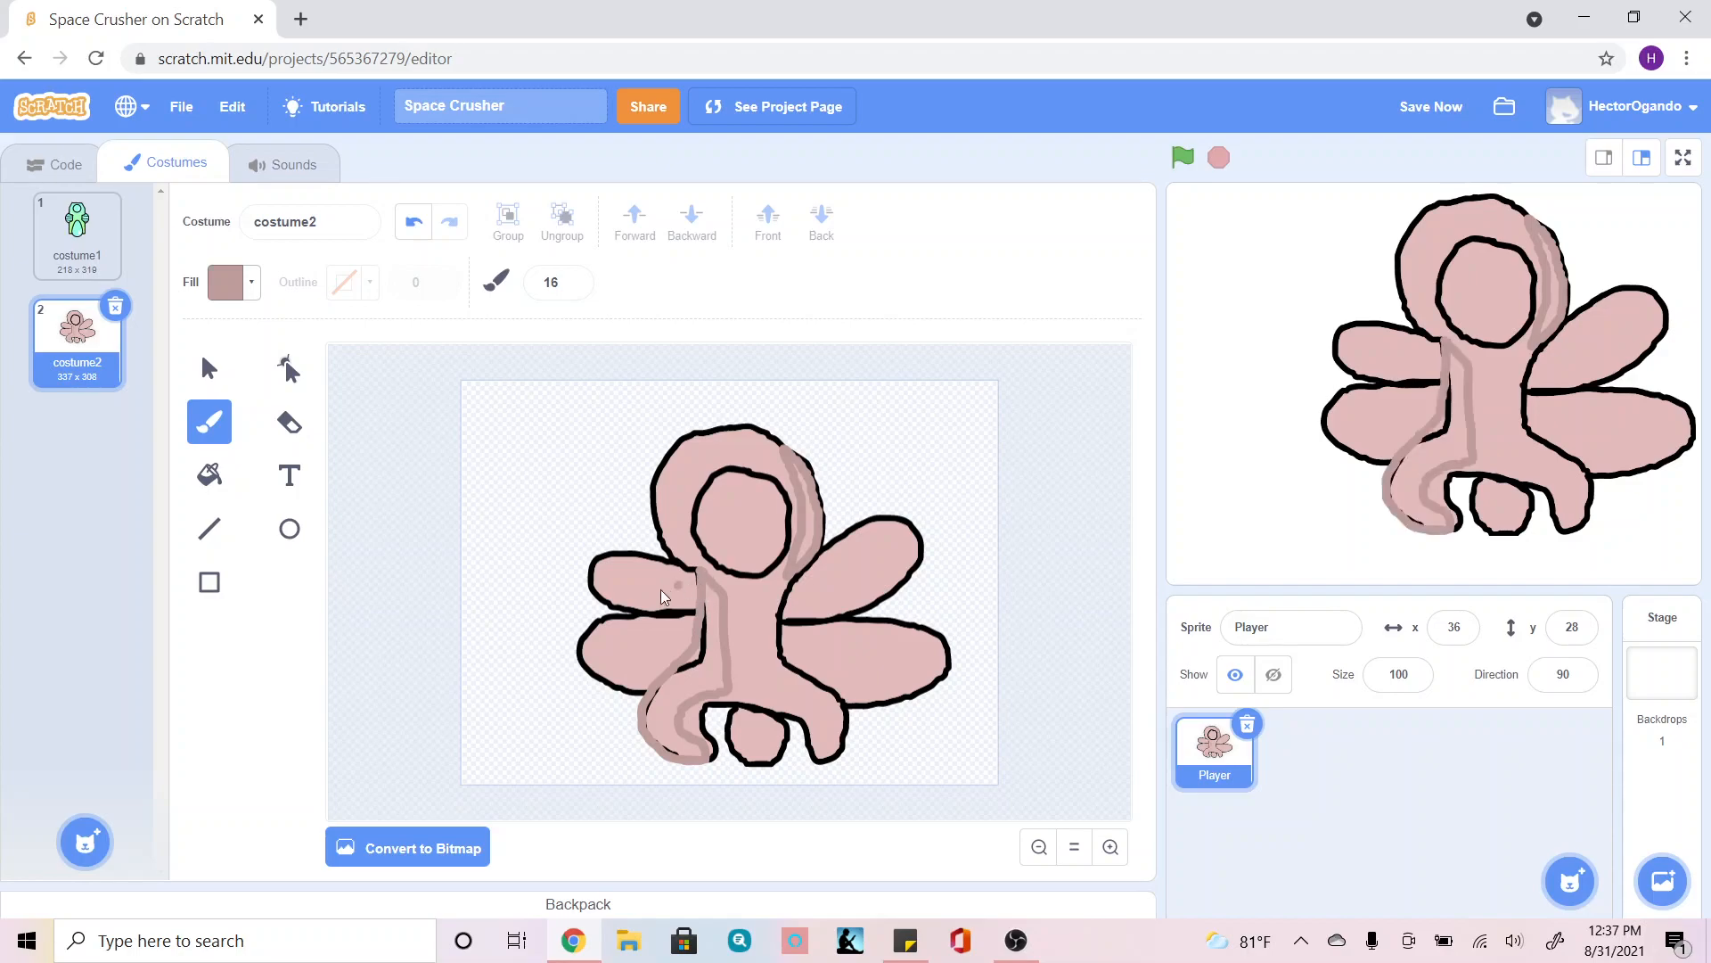
{"action": "left_click", "coordinate": [210, 475]}
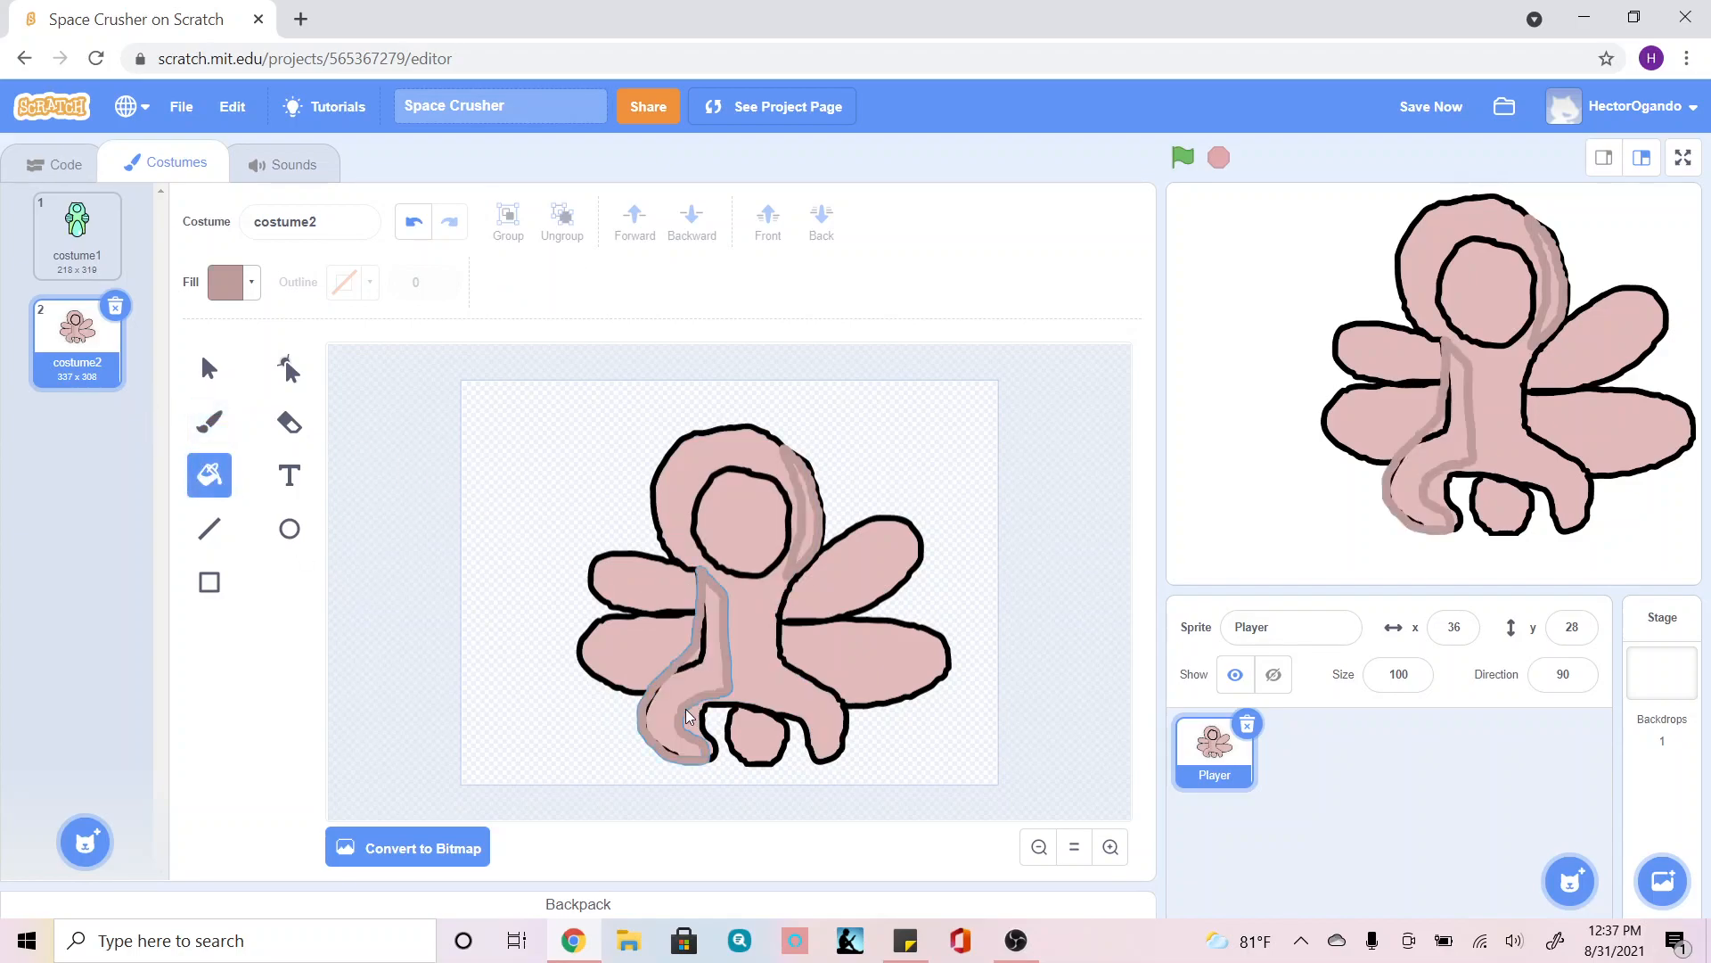
{"action": "left_click", "coordinate": [680, 705]}
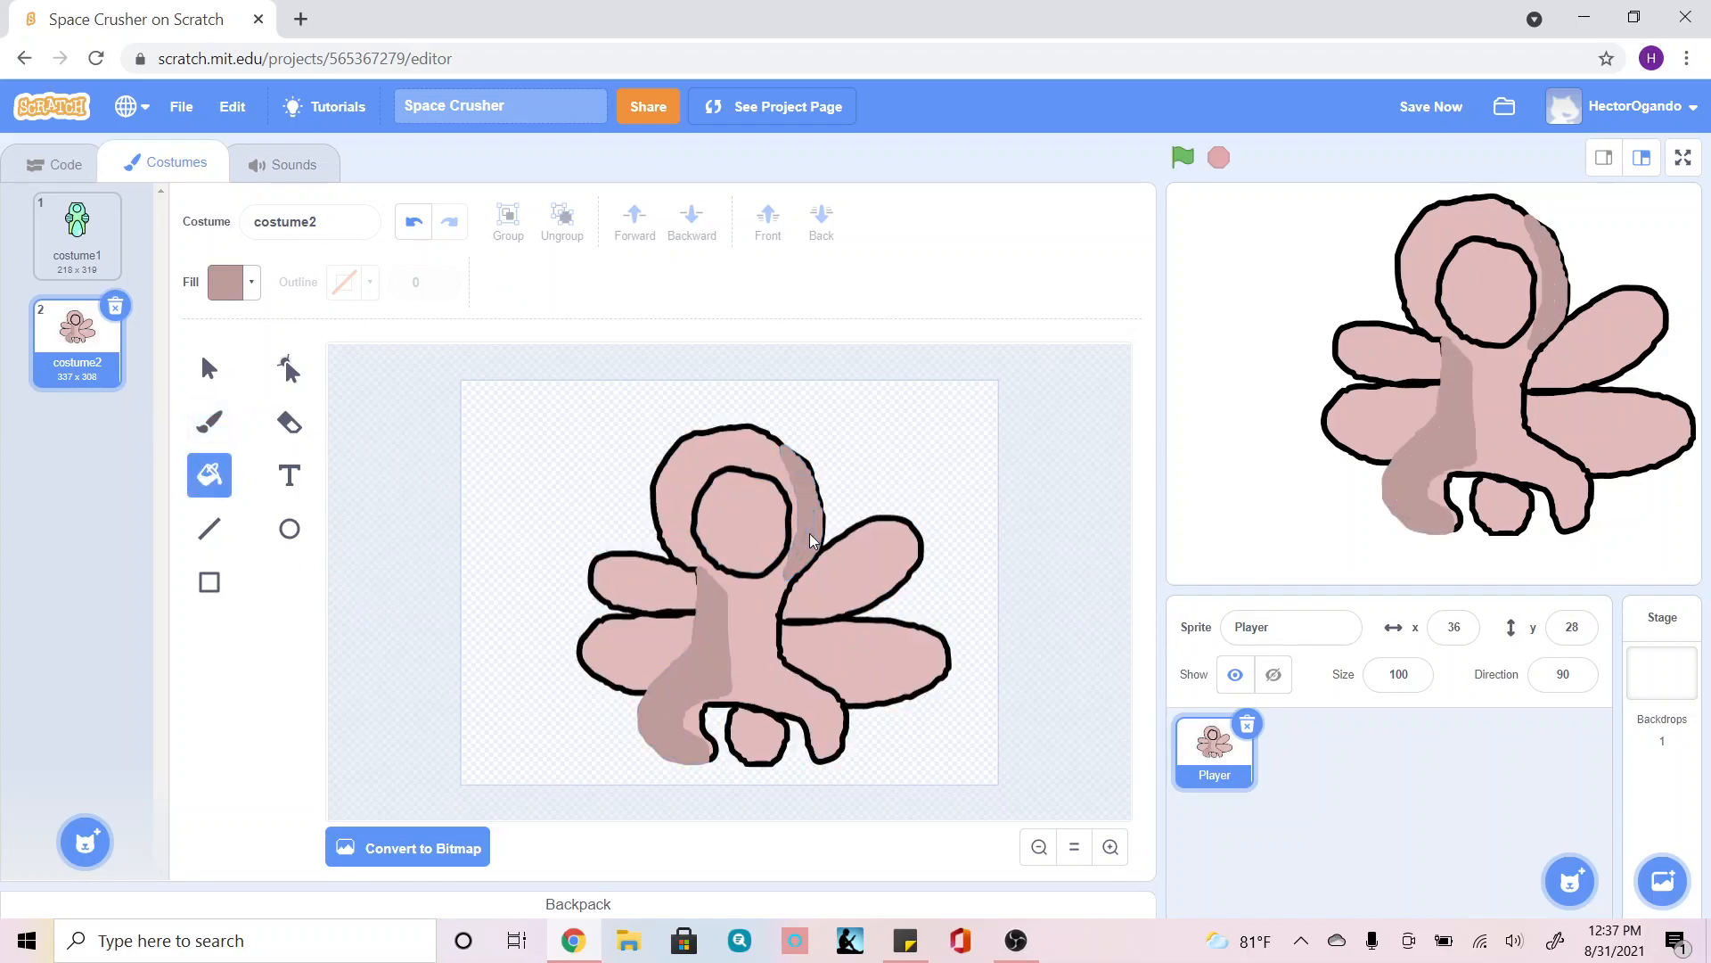
Paint two white highlights on the right side of the face oval, with saturation 0 and full brightness.
{"action": "left_click", "coordinate": [210, 428]}
{"action": "left_click", "coordinate": [230, 286]}
{"action": "left_click_drag", "start_coordinate": [179, 431], "coordinate": [140, 437]}
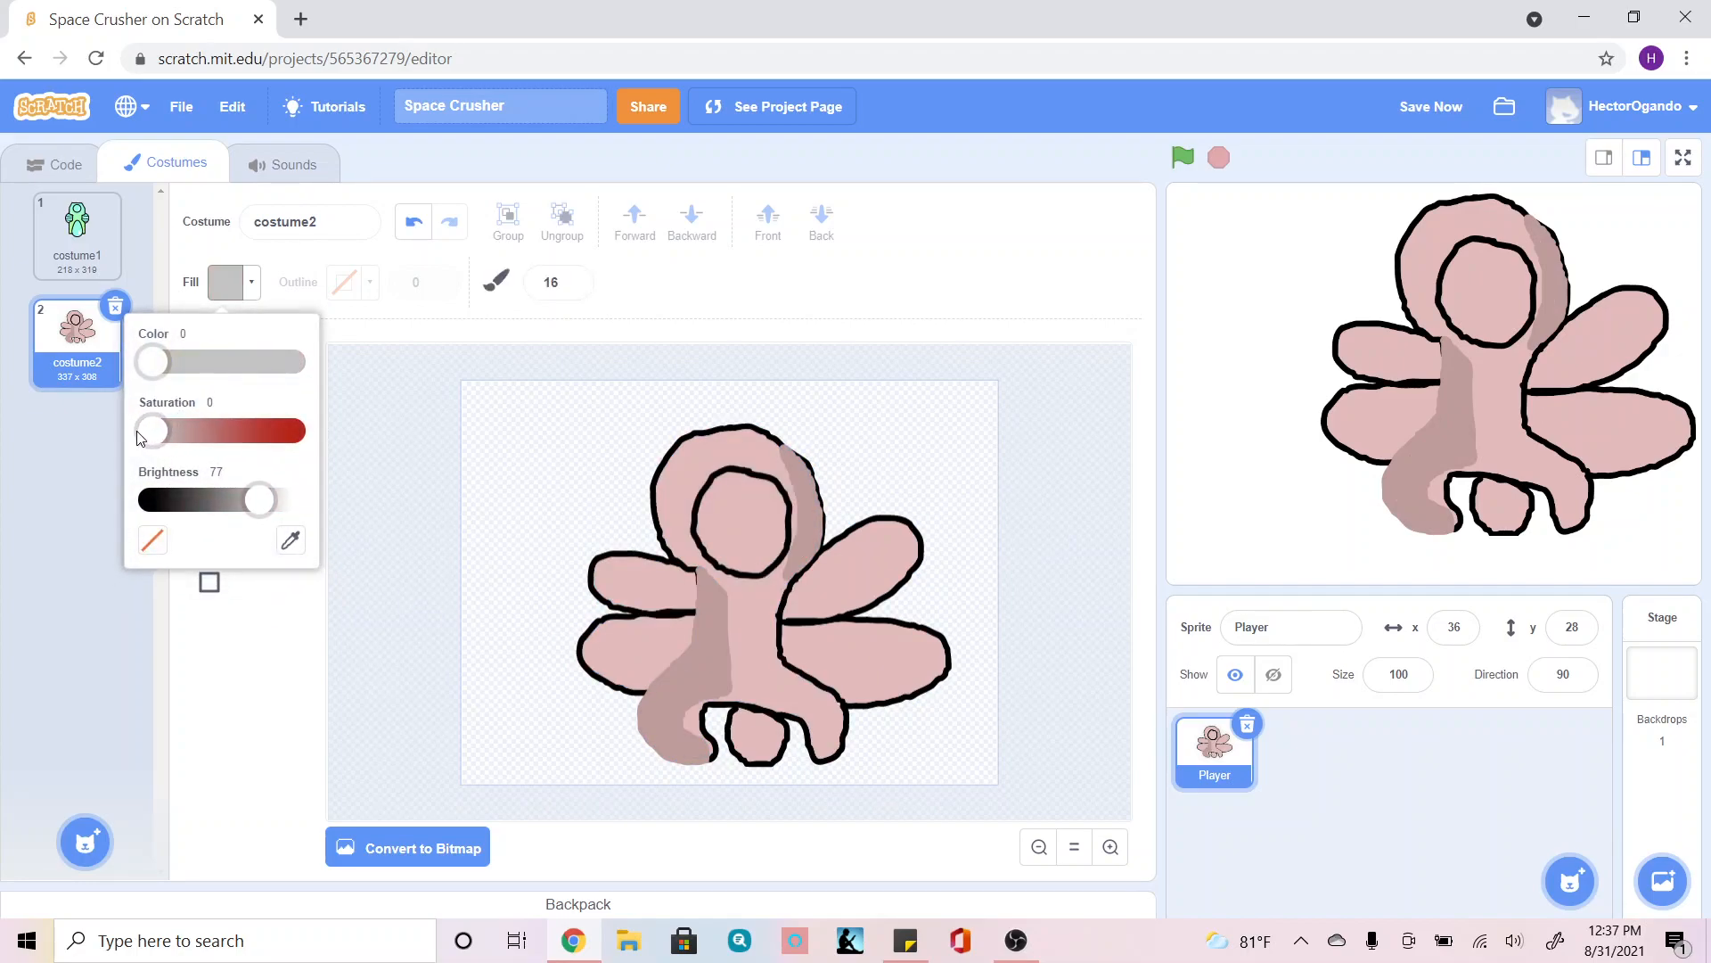
{"action": "left_click", "coordinate": [304, 497]}
{"action": "left_click", "coordinate": [280, 499]}
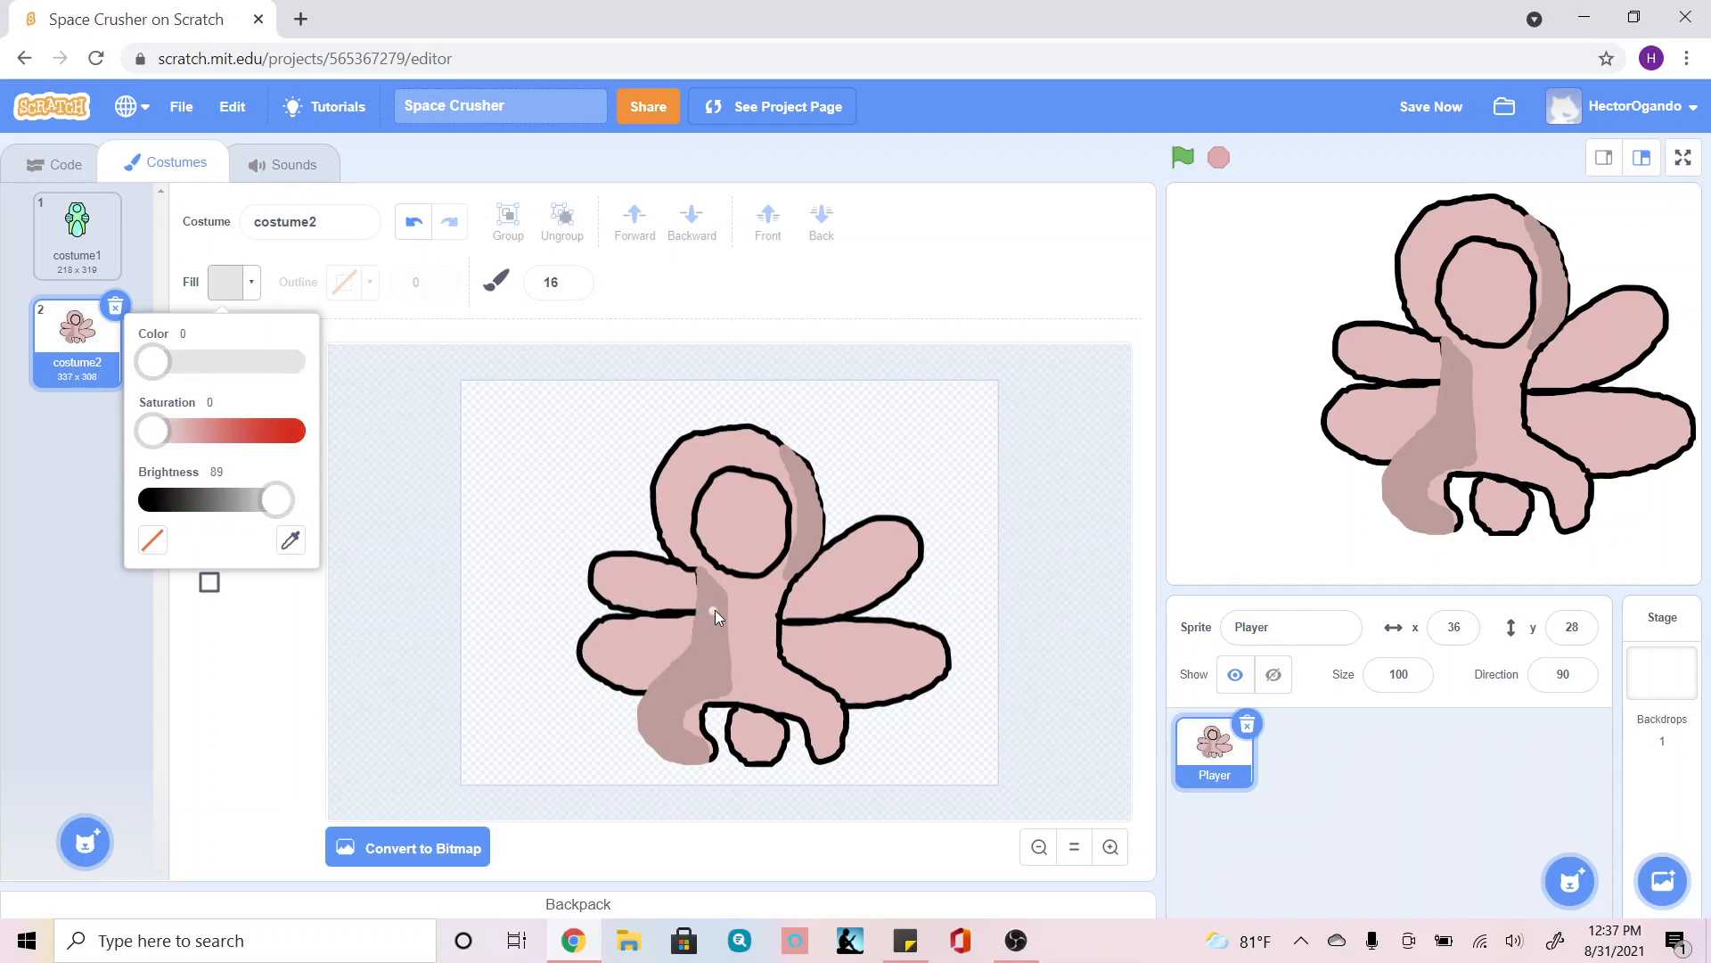
{"action": "left_click_drag", "start_coordinate": [279, 502], "coordinate": [316, 503]}
{"action": "left_click_drag", "start_coordinate": [766, 493], "coordinate": [760, 558]}
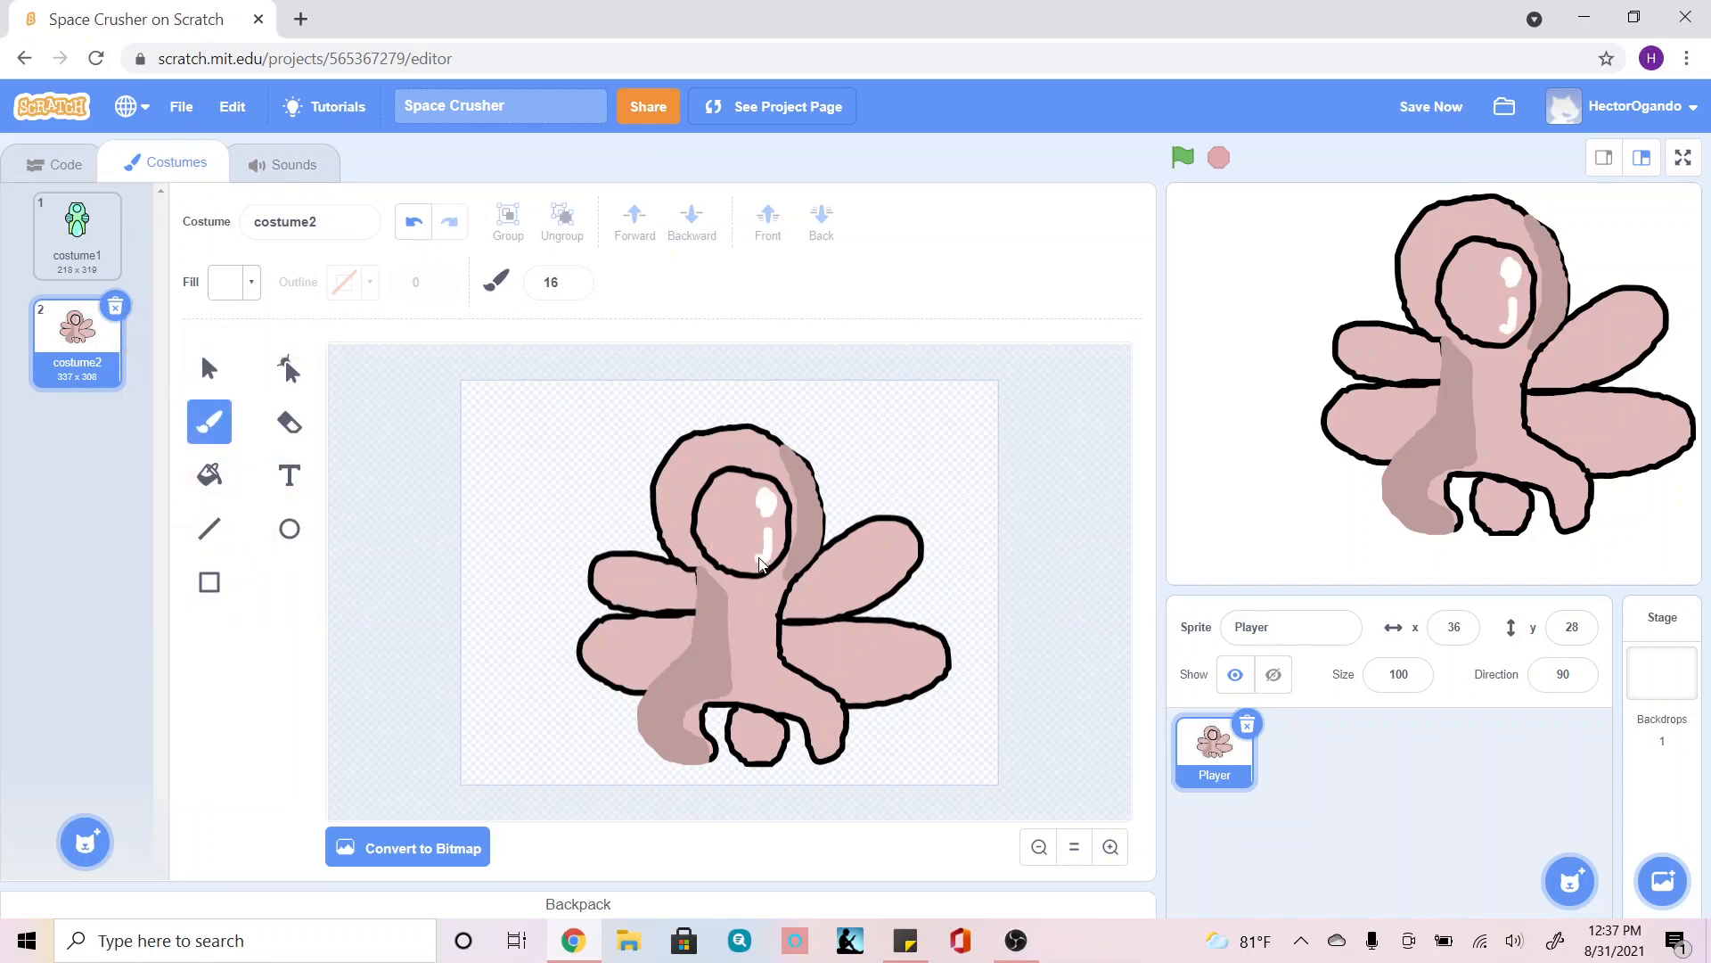
Fill the four wings and the round shape between the legs with red at saturation 72, brightness 100, undoing the accidental fill of the body.
{"action": "left_click", "coordinate": [210, 474]}
{"action": "left_click", "coordinate": [250, 282]}
{"action": "left_click", "coordinate": [252, 472]}
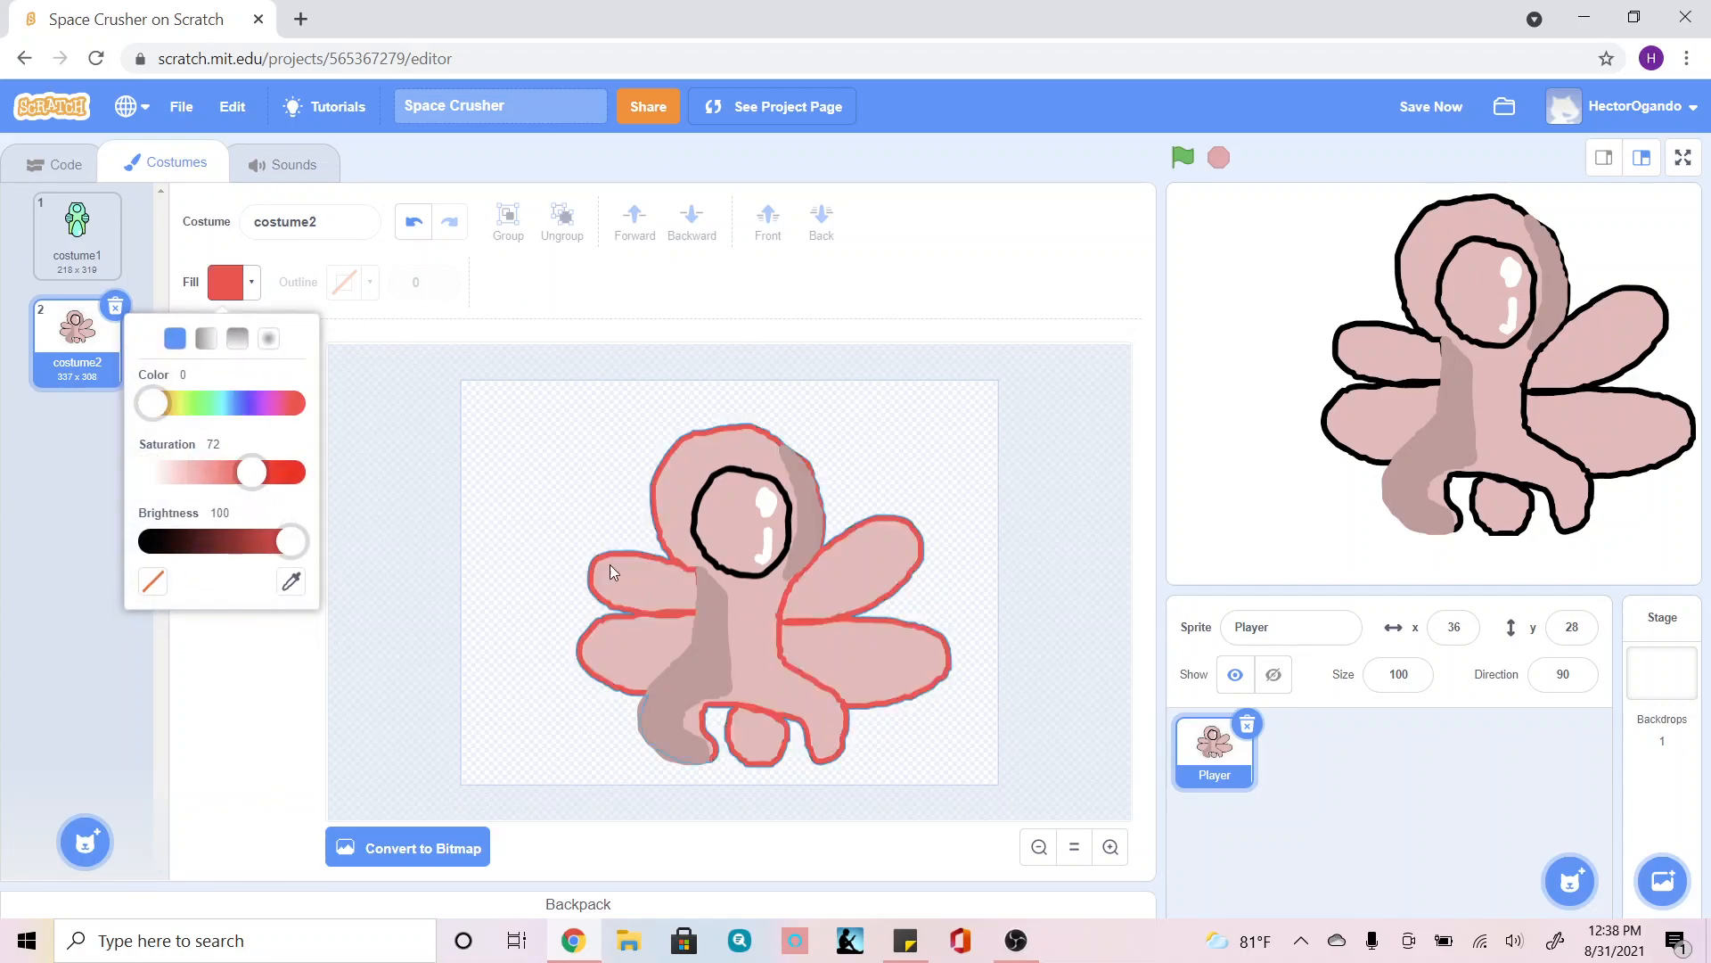
{"action": "left_click", "coordinate": [642, 575]}
{"action": "left_click", "coordinate": [624, 642]}
{"action": "left_click", "coordinate": [829, 584]}
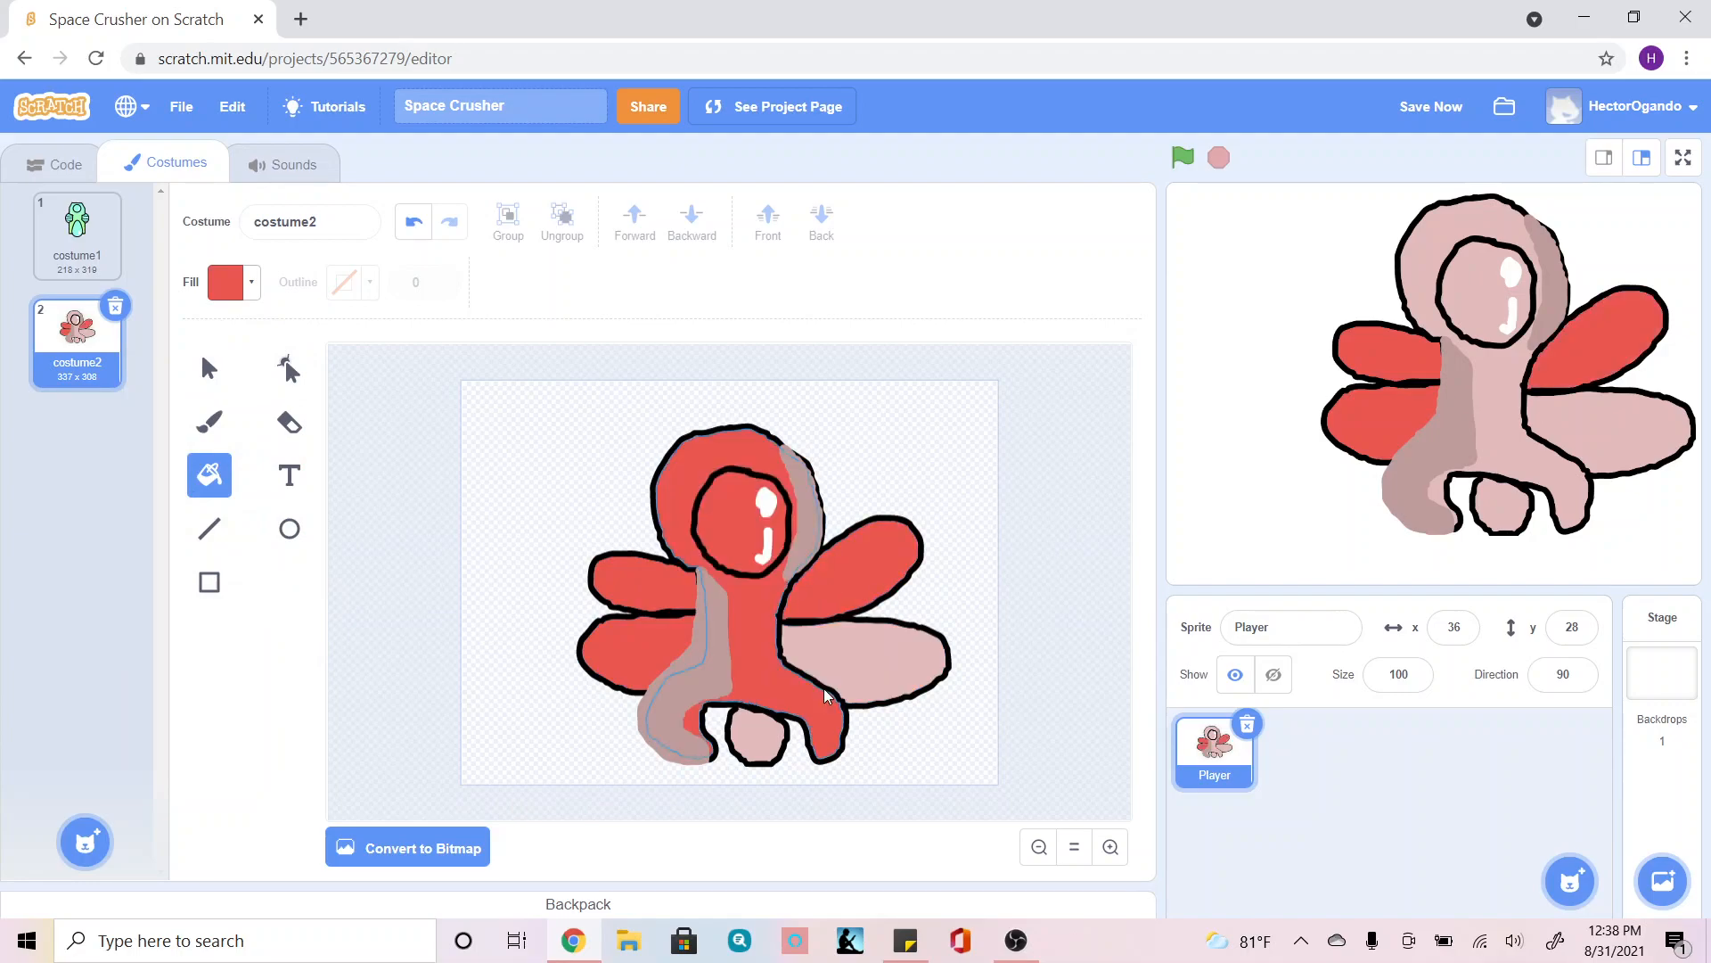
{"action": "left_click", "coordinate": [824, 693]}
{"action": "left_click", "coordinate": [414, 221]}
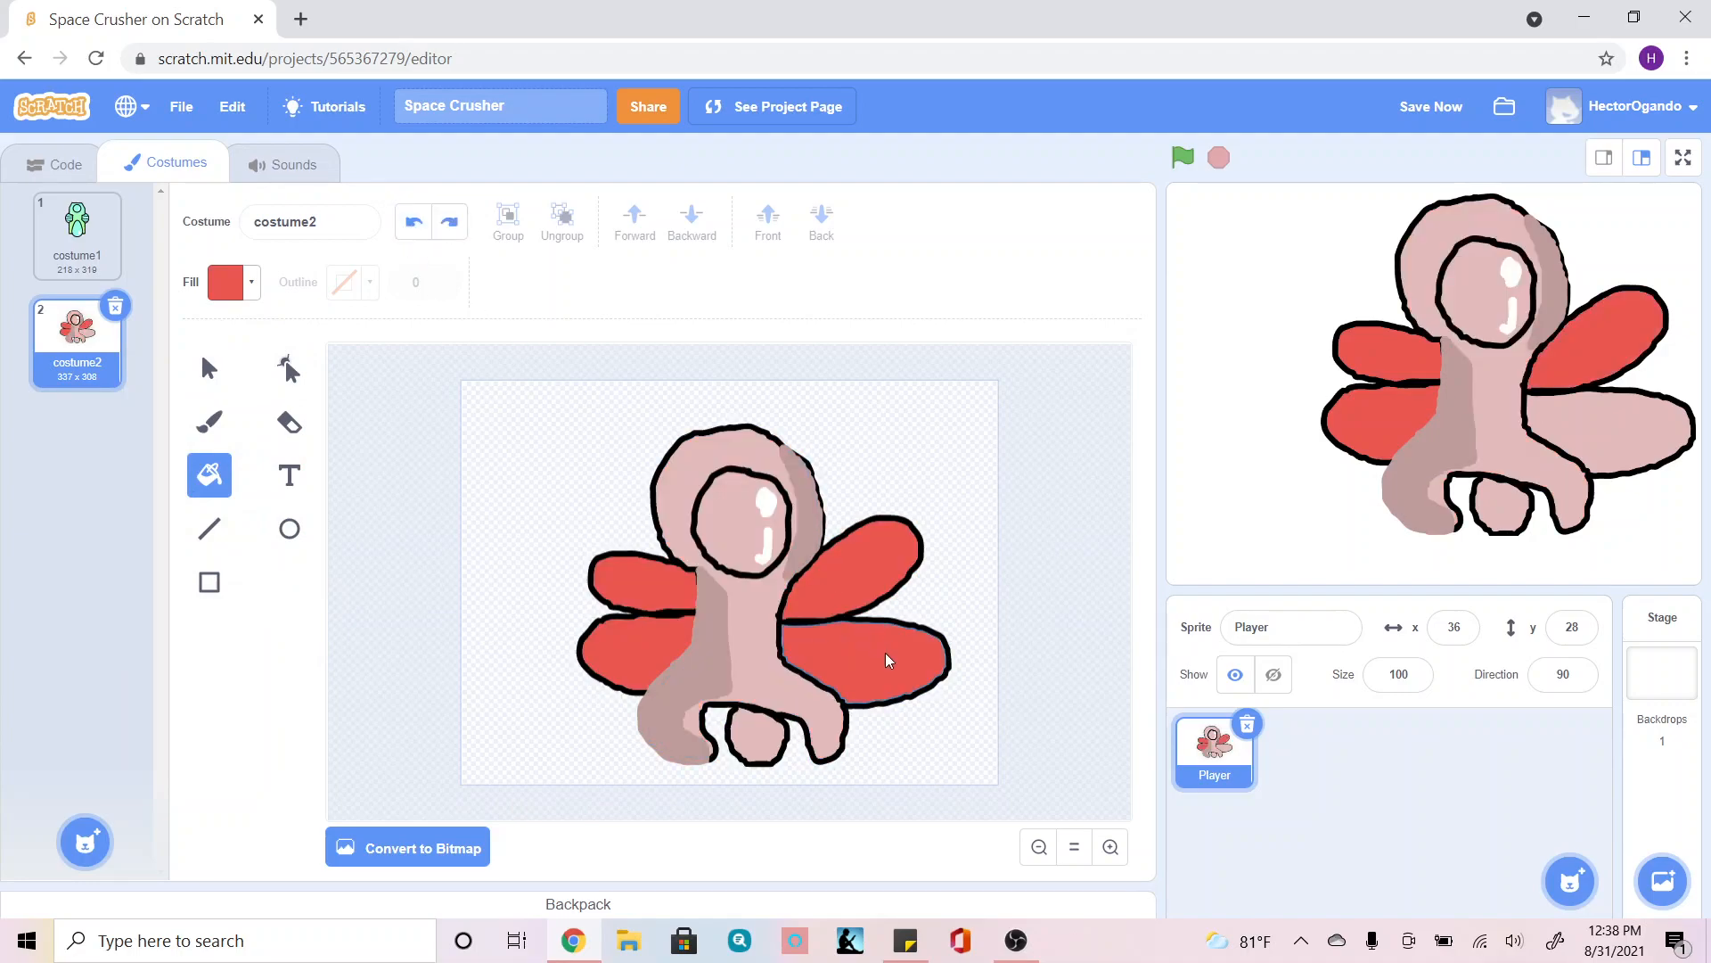
{"action": "left_click", "coordinate": [887, 658]}
{"action": "left_click", "coordinate": [754, 728]}
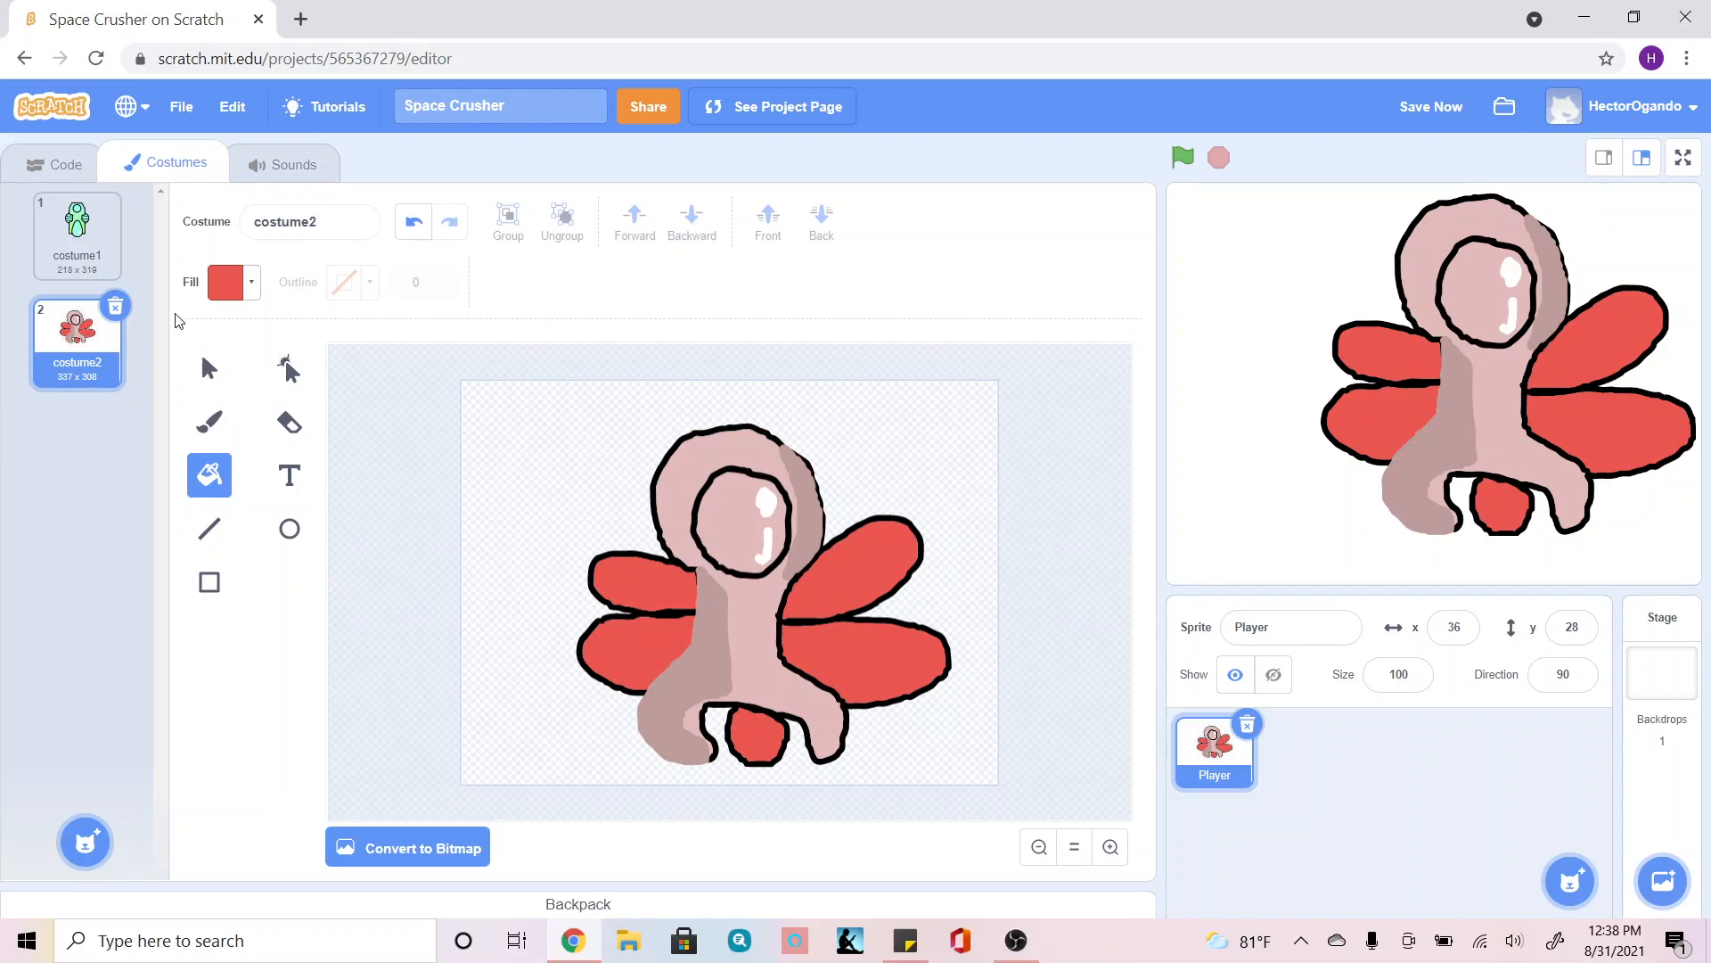
Delete costume2 and move the entire green spaceship in costume1 slightly upward.
{"action": "left_click", "coordinate": [123, 308]}
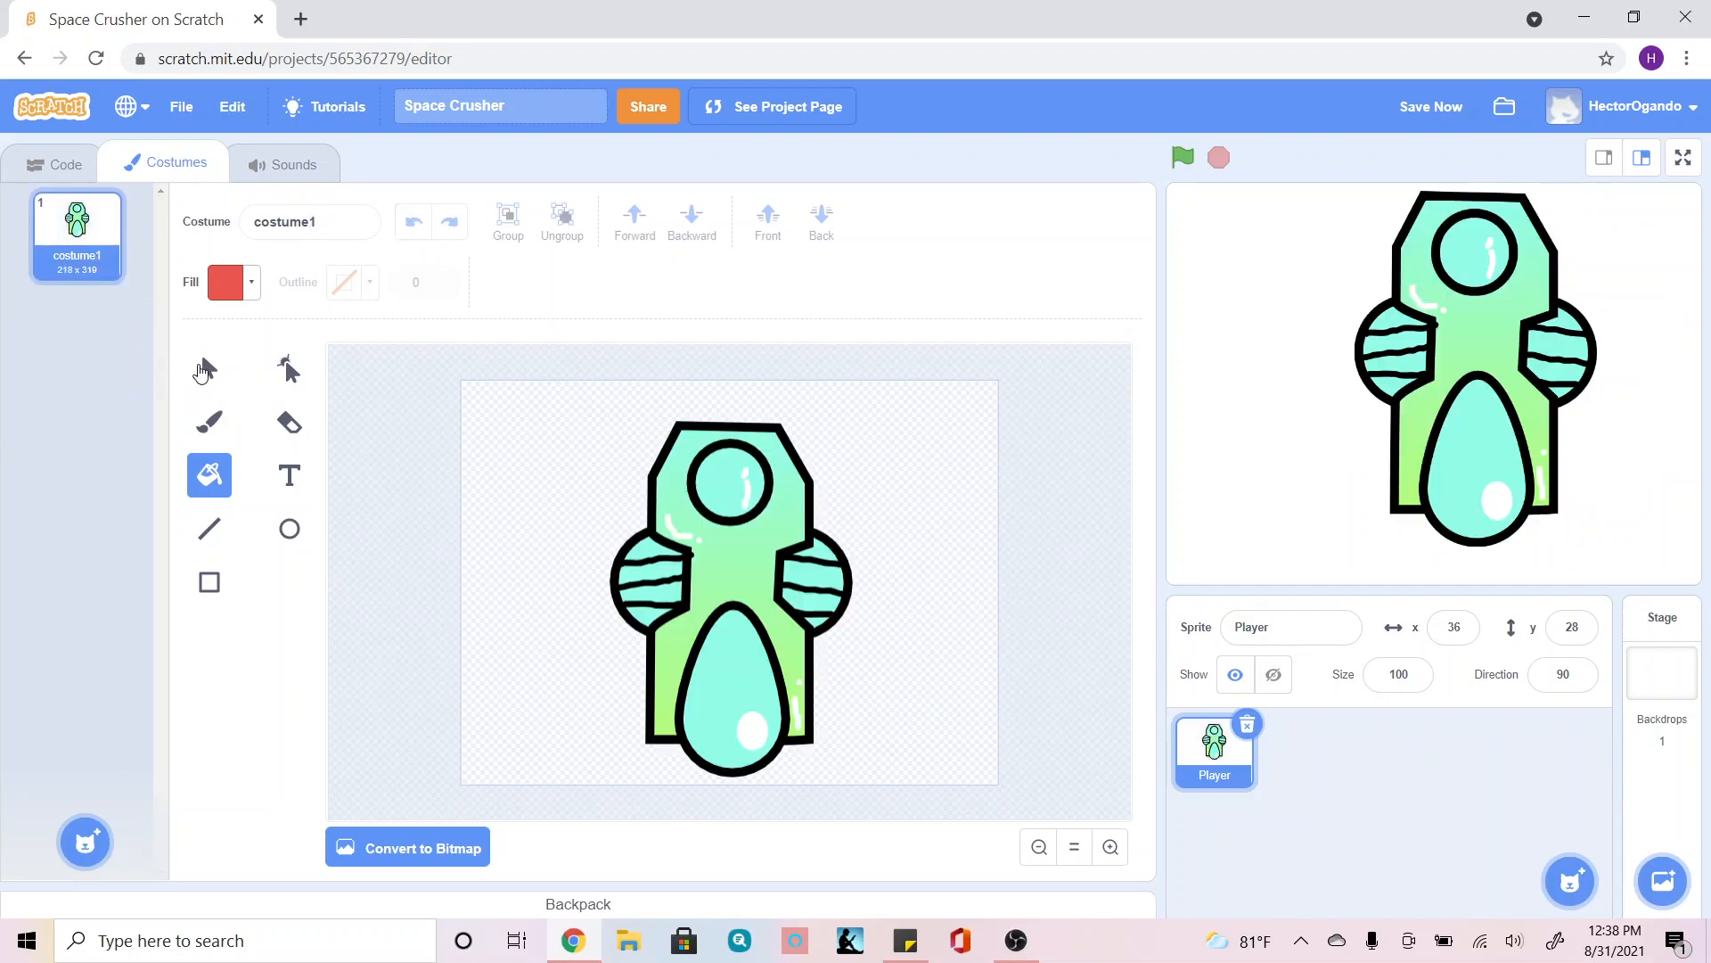
{"action": "left_click", "coordinate": [210, 371]}
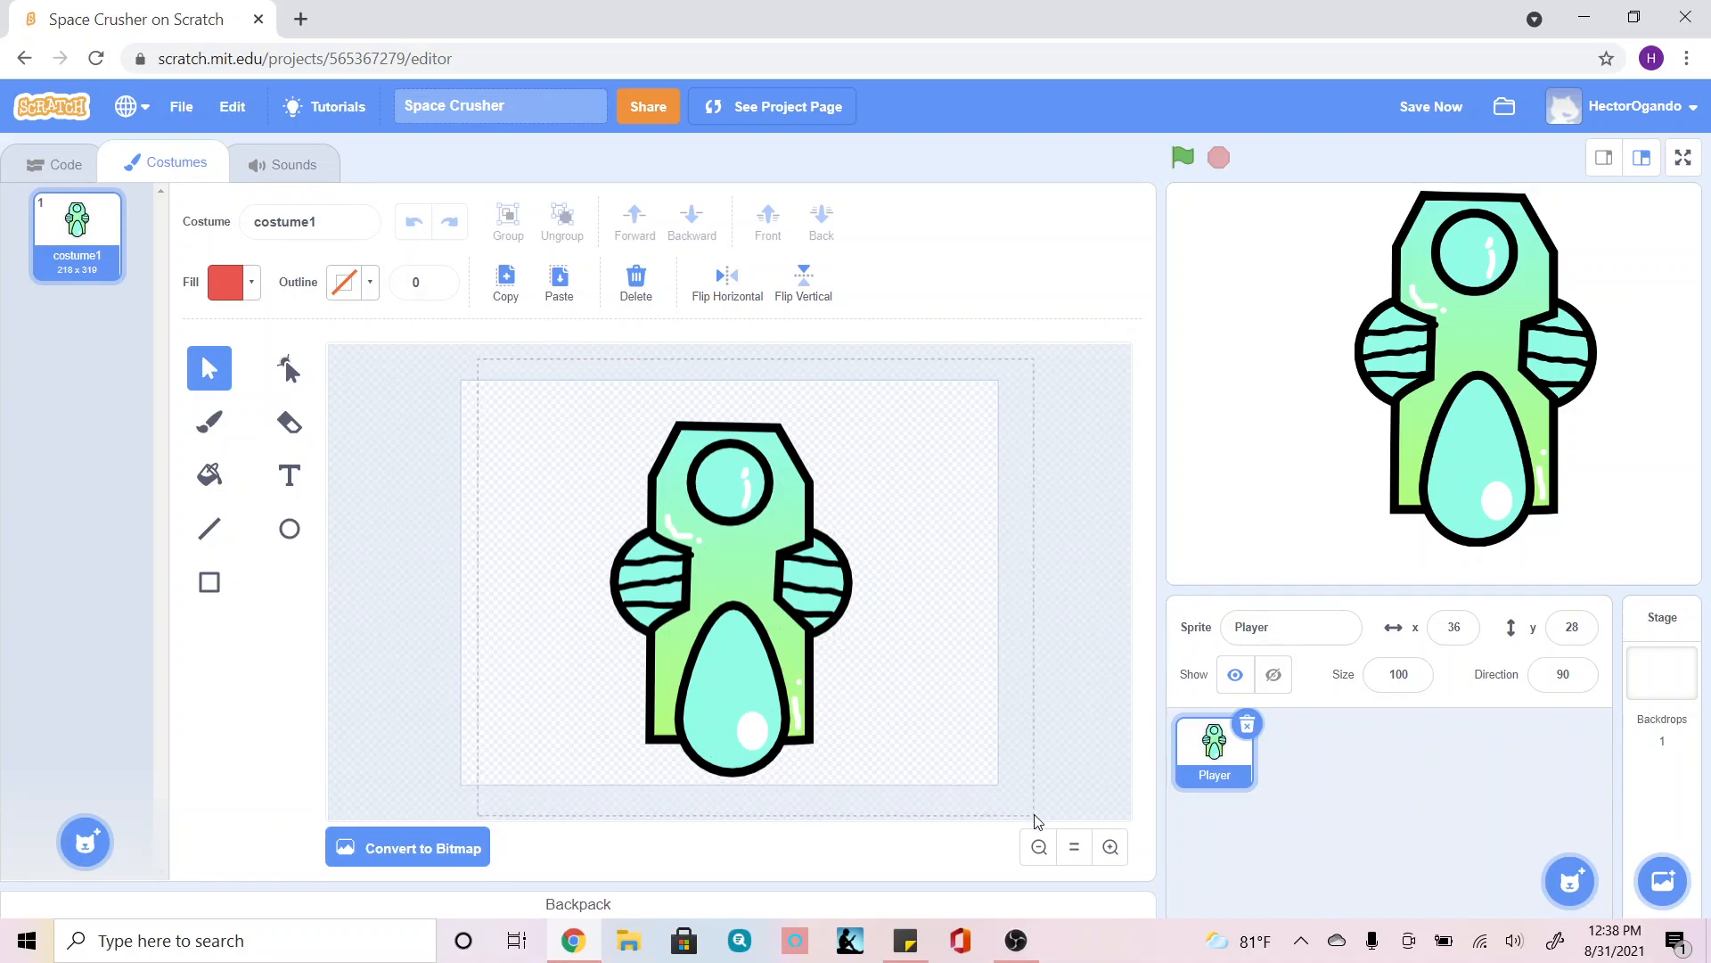
{"action": "left_click_drag", "start_coordinate": [1035, 820], "coordinate": [1039, 823]}
{"action": "left_click_drag", "start_coordinate": [748, 647], "coordinate": [760, 629]}
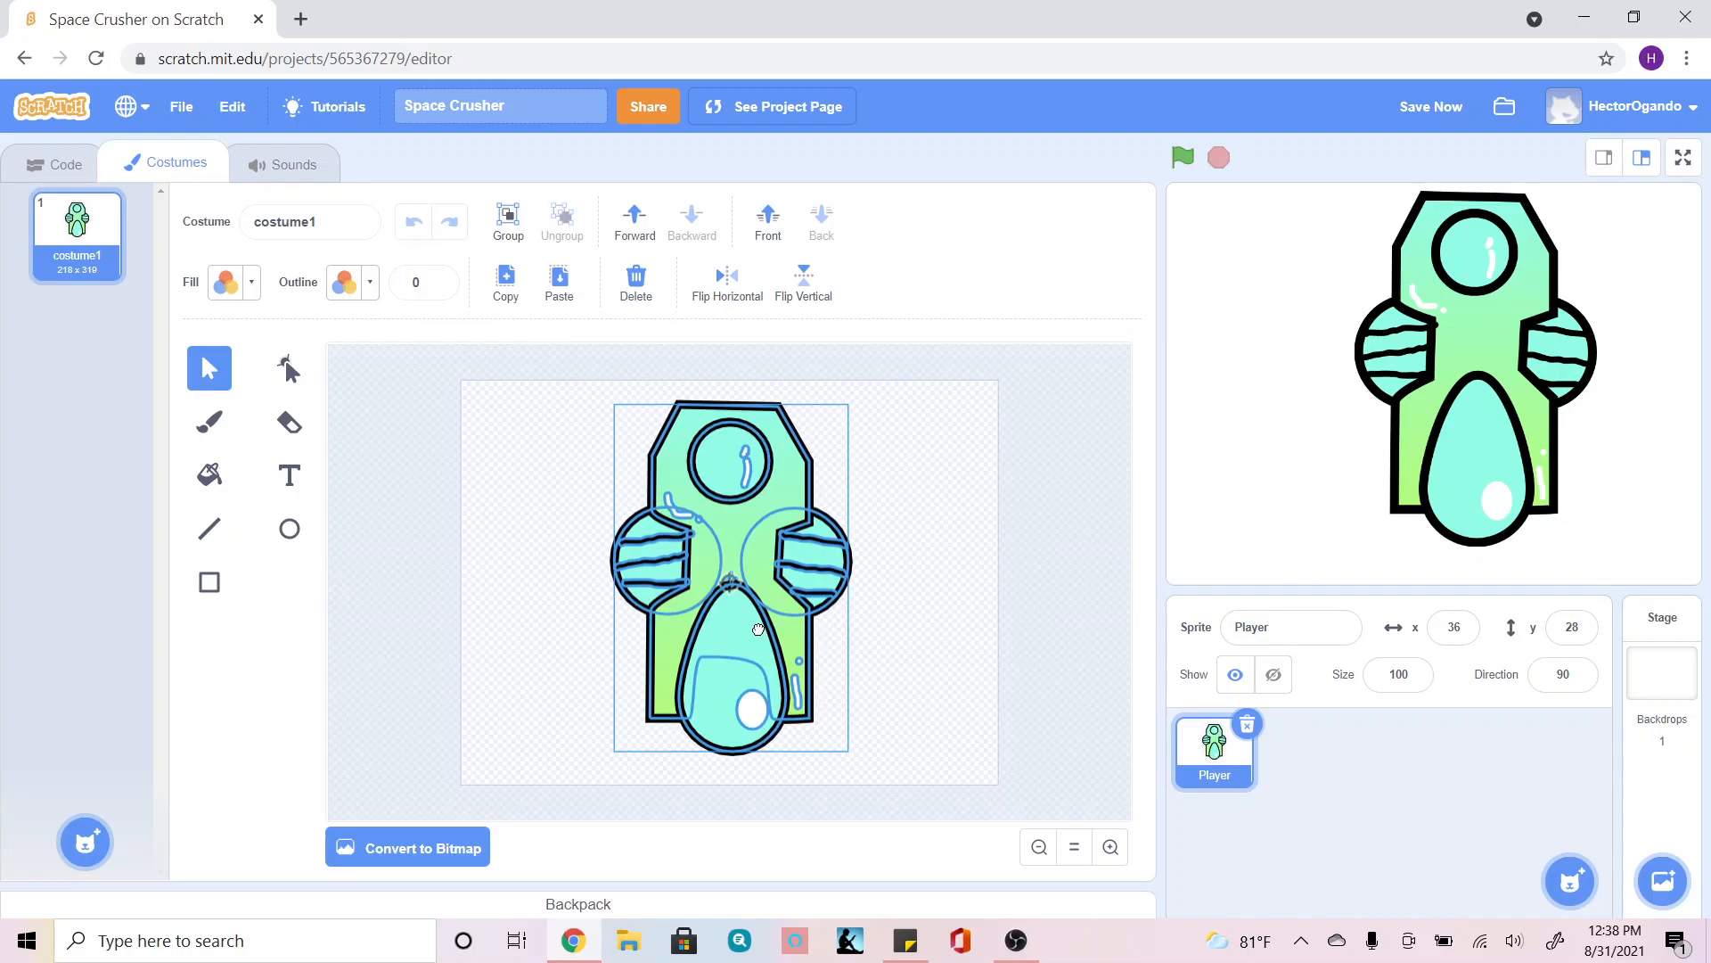
{"action": "left_click", "coordinate": [477, 584]}
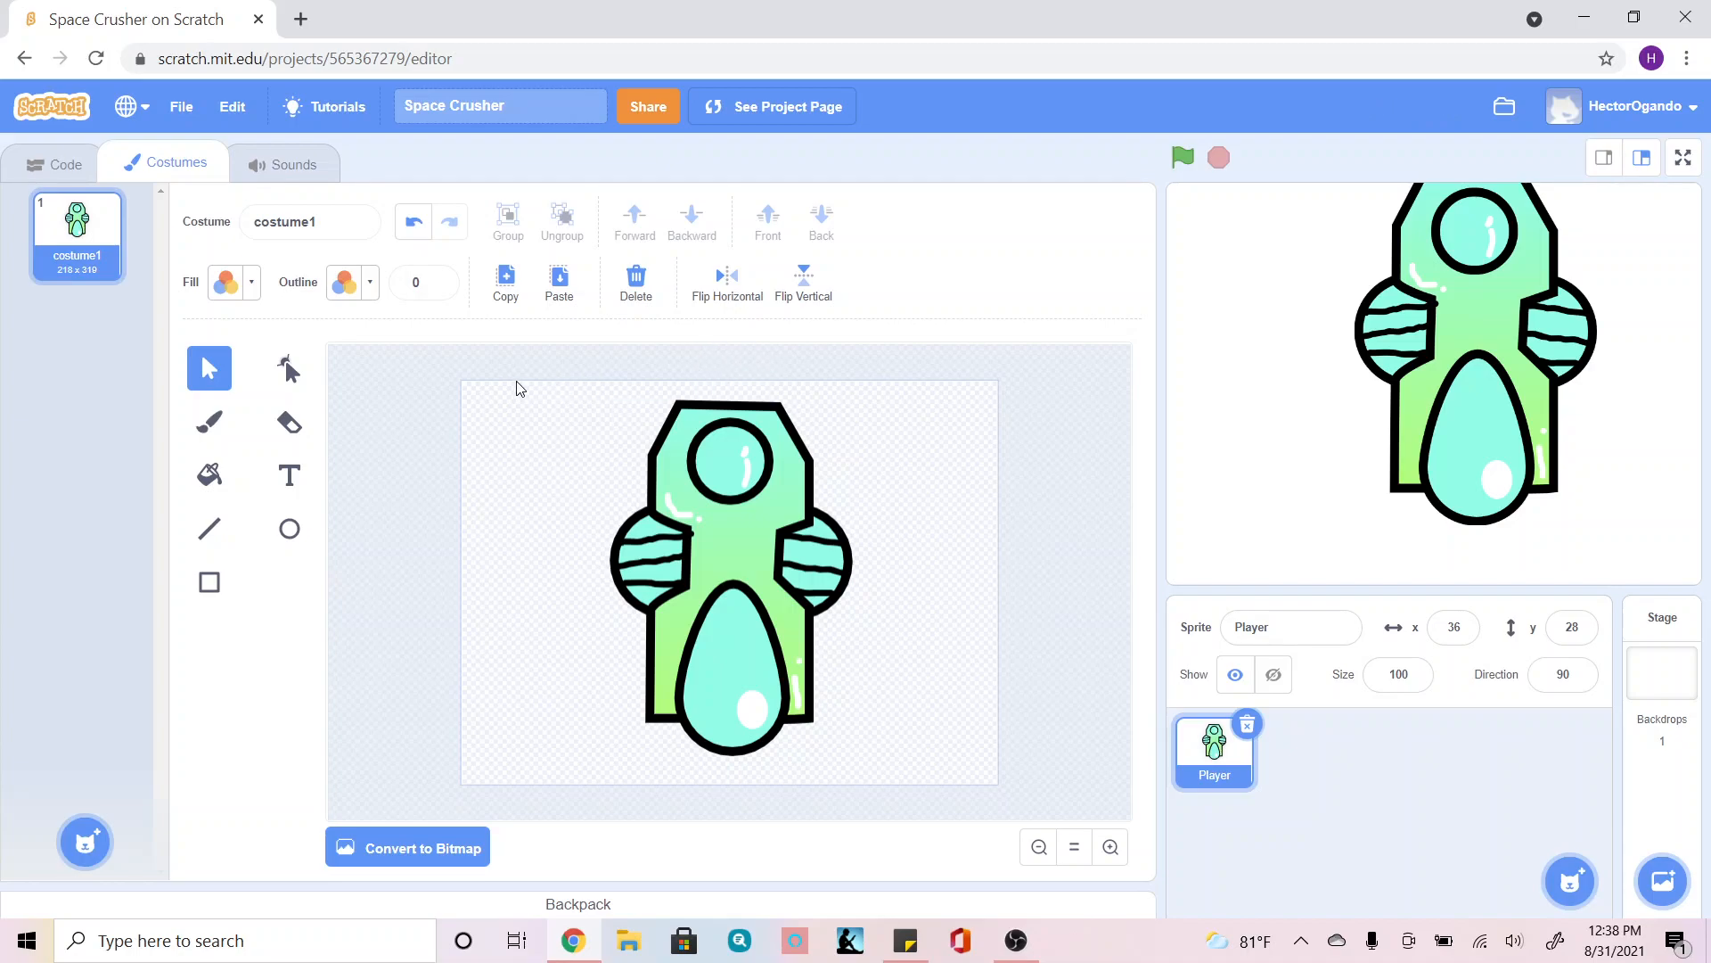
Scale the whole spaceship down slightly from its upper right corner and move it back to the centre of the canvas.
{"action": "left_click_drag", "start_coordinate": [959, 733], "coordinate": [996, 794]}
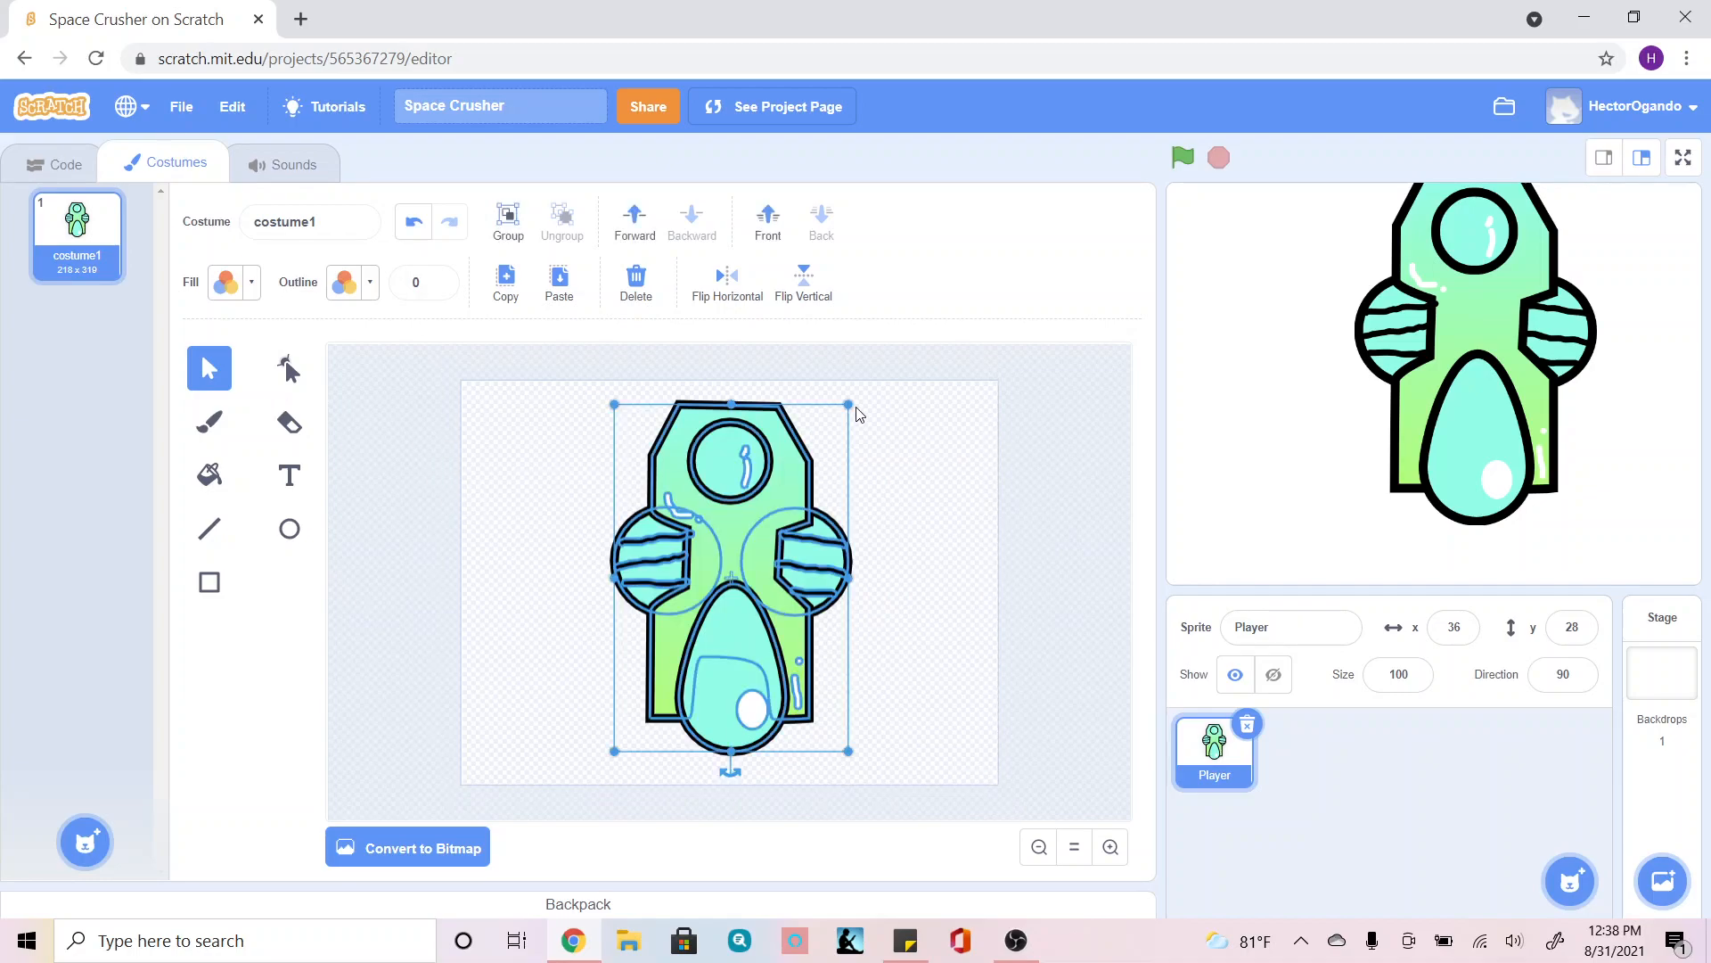
{"action": "left_click_drag", "start_coordinate": [847, 404], "coordinate": [820, 445]}
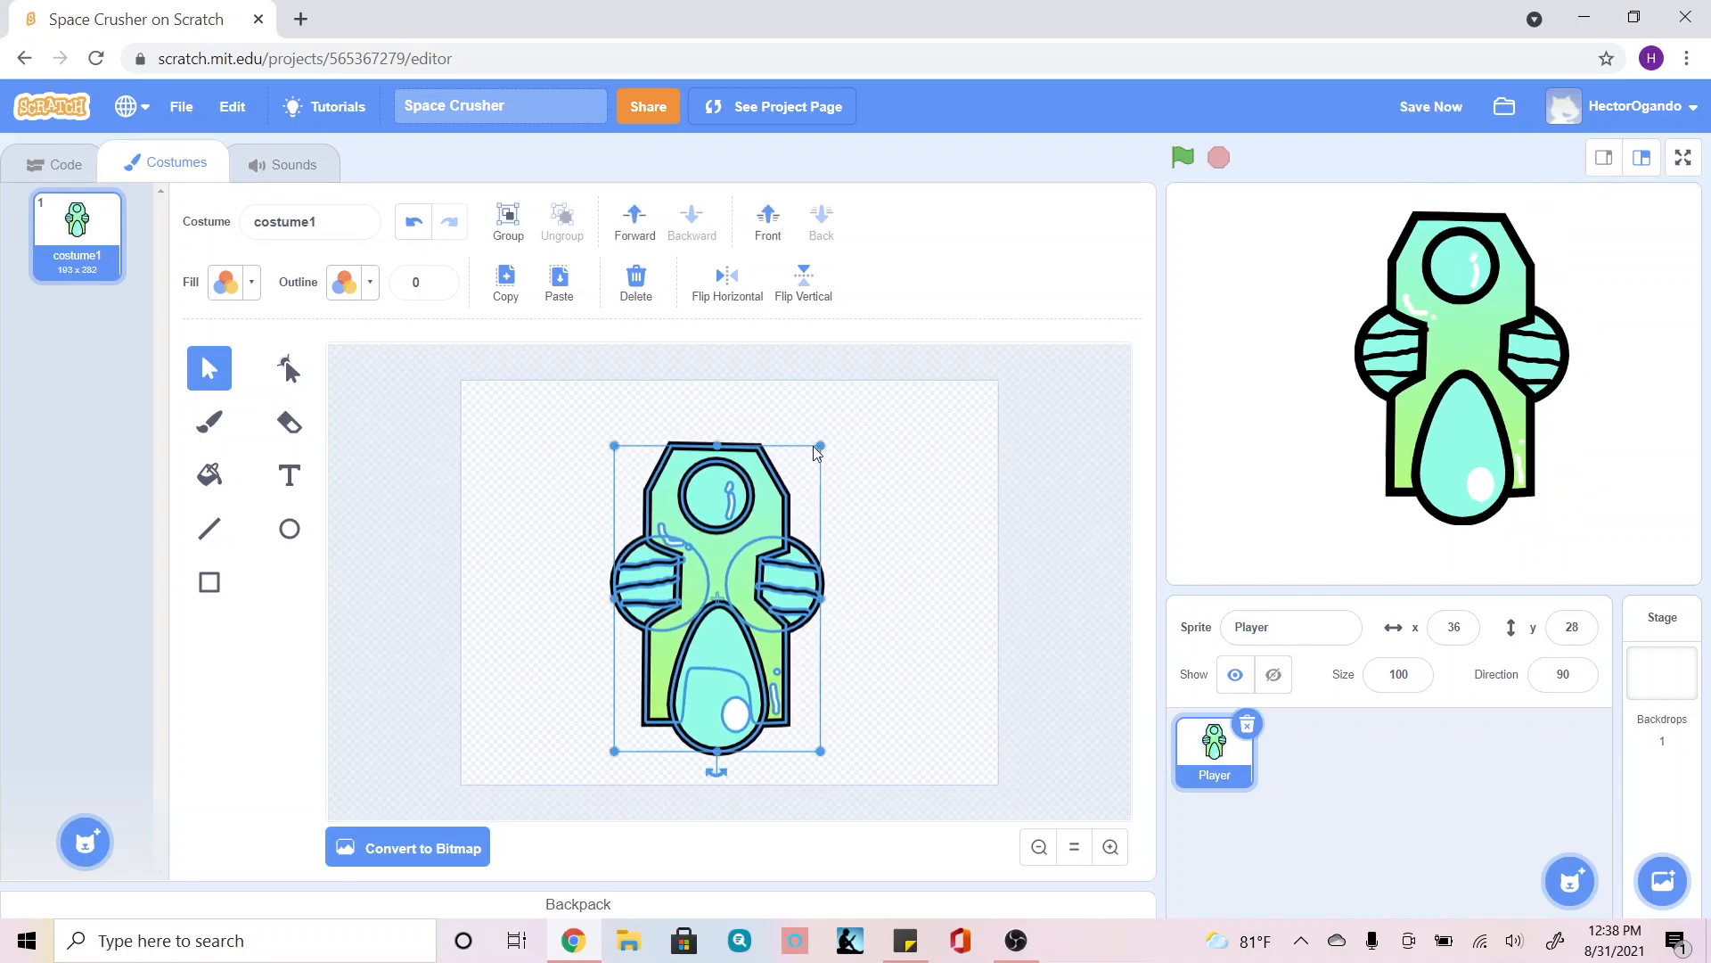
{"action": "left_click_drag", "start_coordinate": [789, 578], "coordinate": [800, 563]}
{"action": "left_click", "coordinate": [924, 565]}
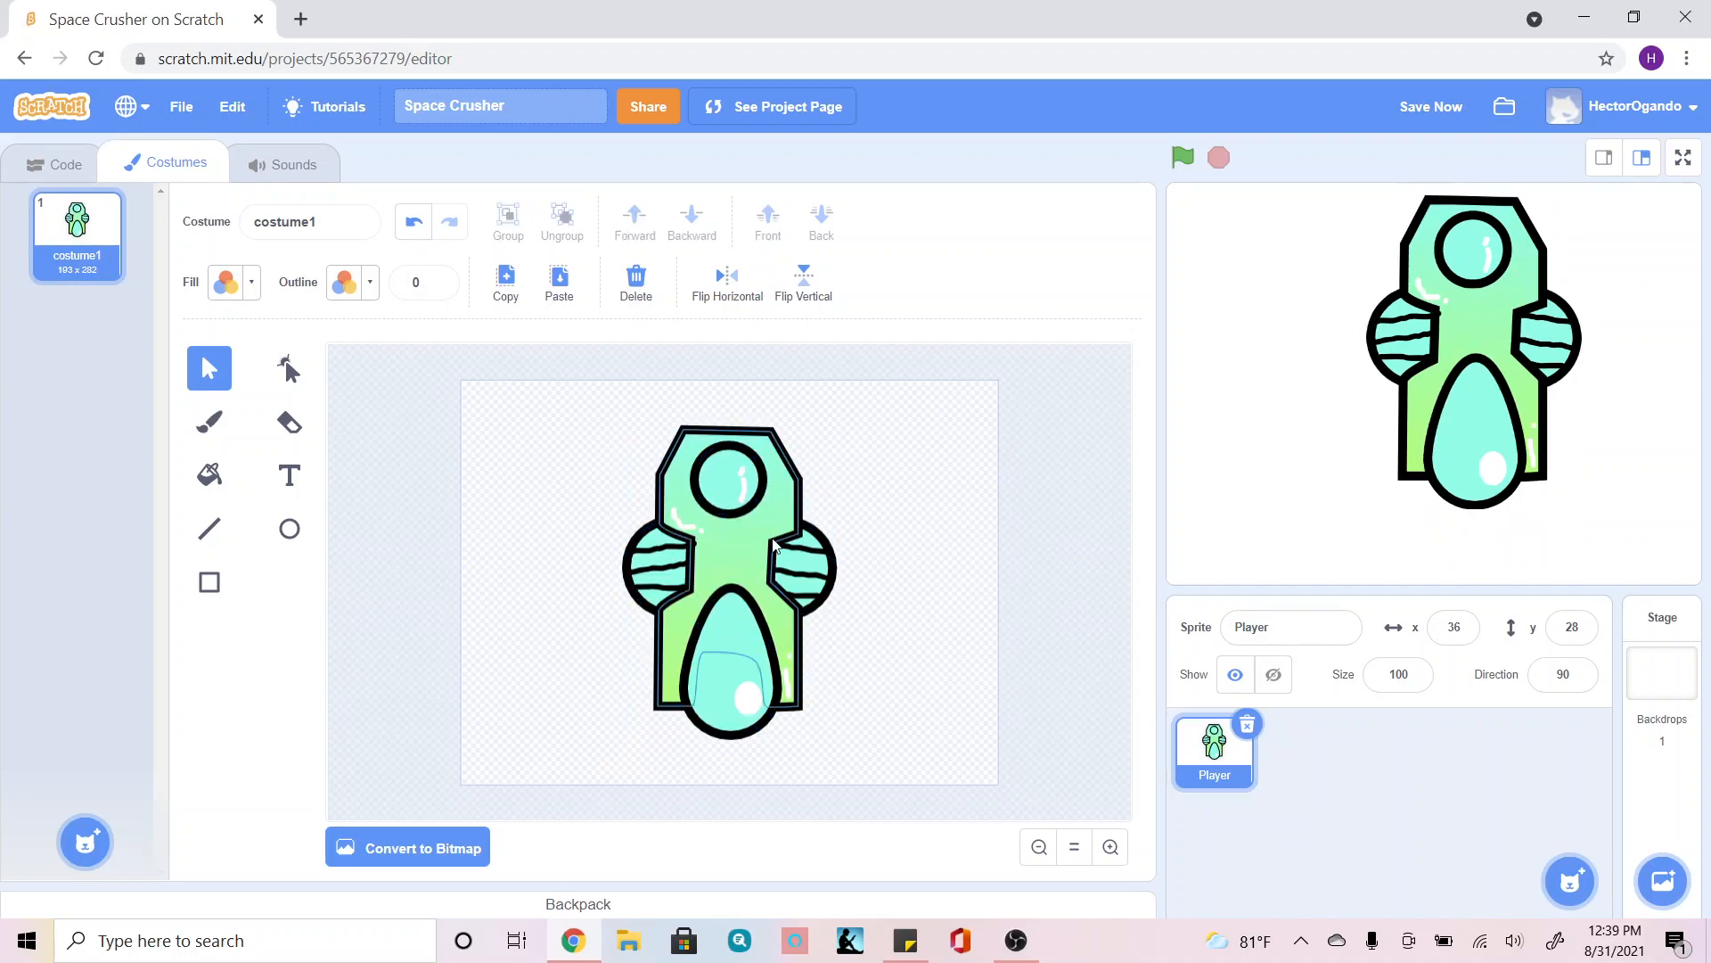